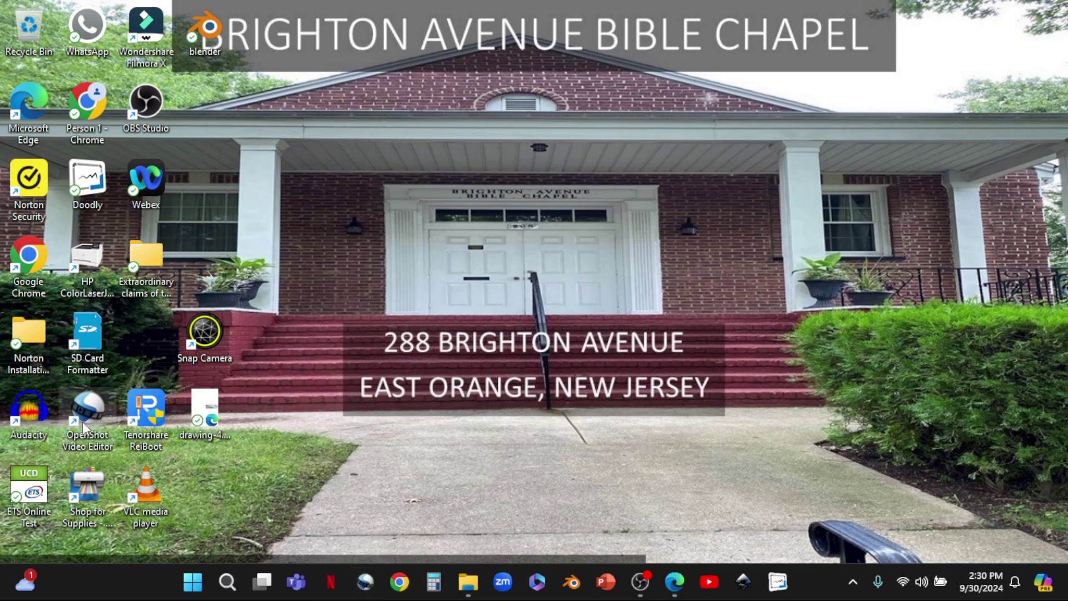
# Step: Launch OpenShot Video Editor from the taskbar, opening an empty untitled HD 720p 30 fps project
pyautogui.click(363, 584)
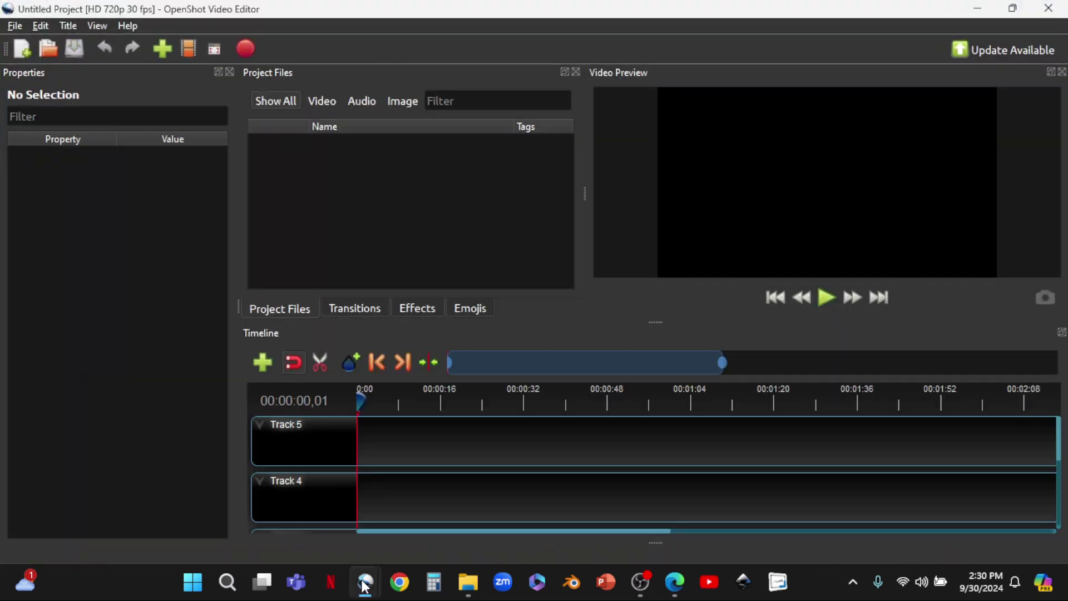
# Step: Save the project as 'sermon only 09 29 2024' with Save Project As
pyautogui.click(14, 27)
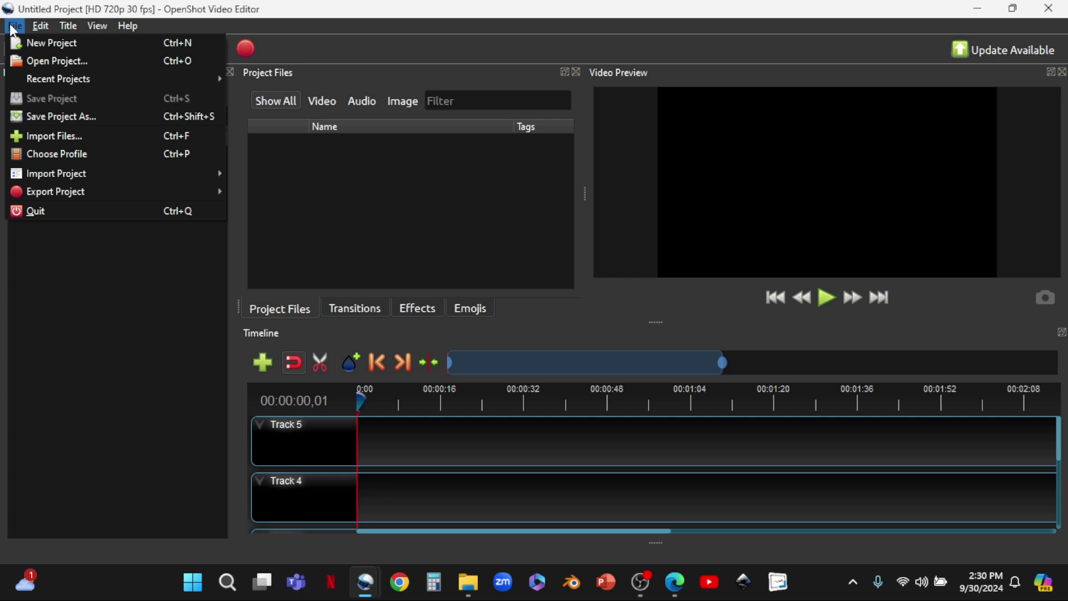
pyautogui.moveTo(40, 26)
pyautogui.click(34, 115)
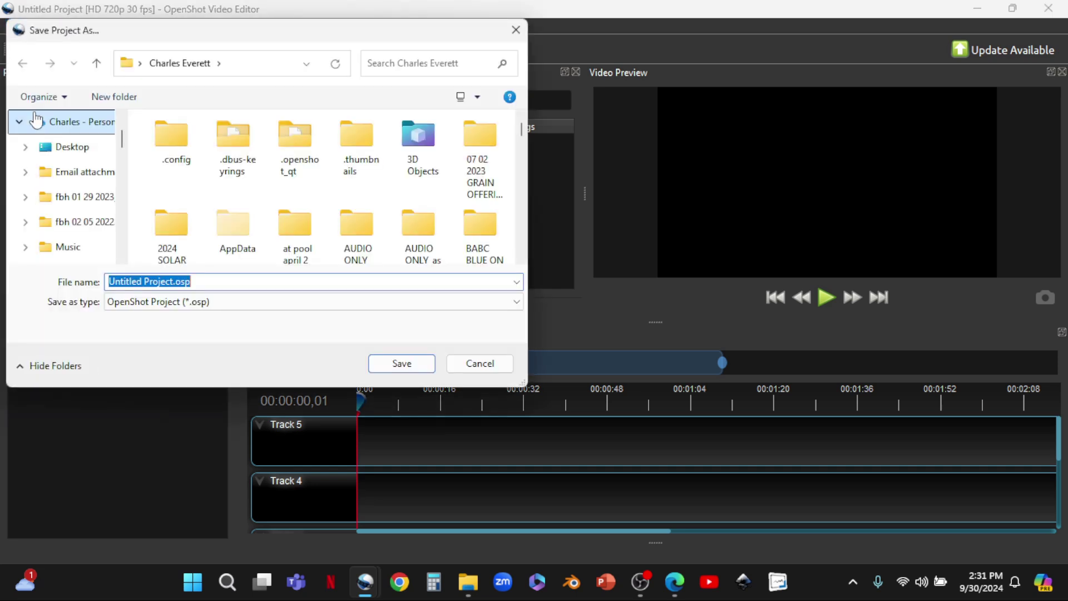
pyautogui.click(174, 281)
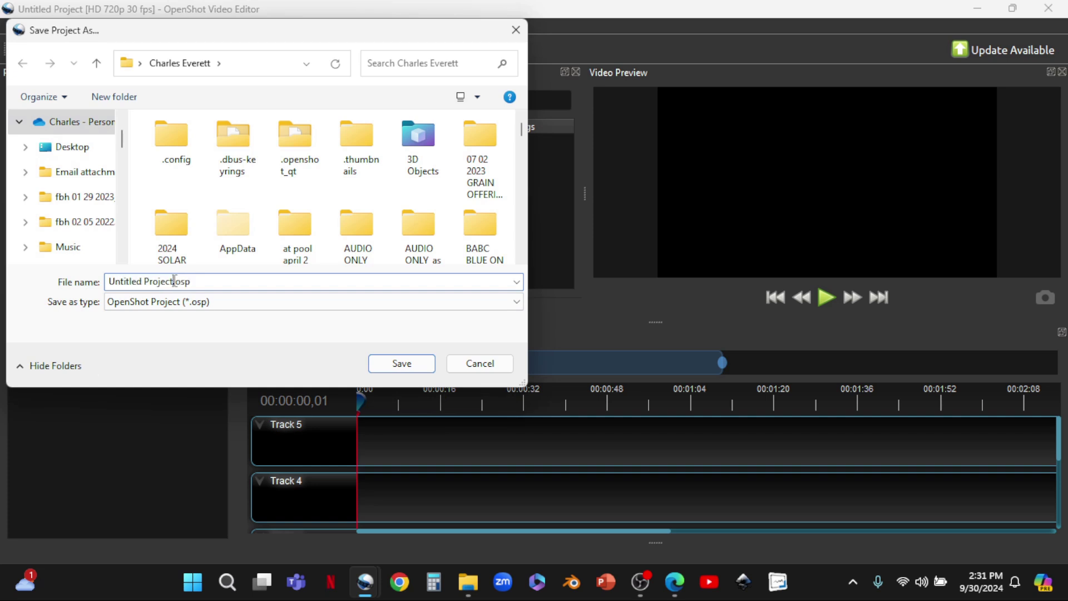
pyautogui.press('BackSpace')
pyautogui.press('BackSpace')
pyautogui.press('BackSpace')
pyautogui.press('BackSpace')
pyautogui.press('BackSpace')
pyautogui.press('BackSpace')
pyautogui.press('BackSpace')
pyautogui.press('BackSpace')
pyautogui.press('BackSpace')
pyautogui.press('BackSpace')
pyautogui.press('BackSpace')
pyautogui.press('BackSpace')
pyautogui.press('BackSpace')
pyautogui.press('BackSpace')
pyautogui.press('BackSpace')
pyautogui.press('BackSpace')
pyautogui.write('sermon only 09 29 2024')
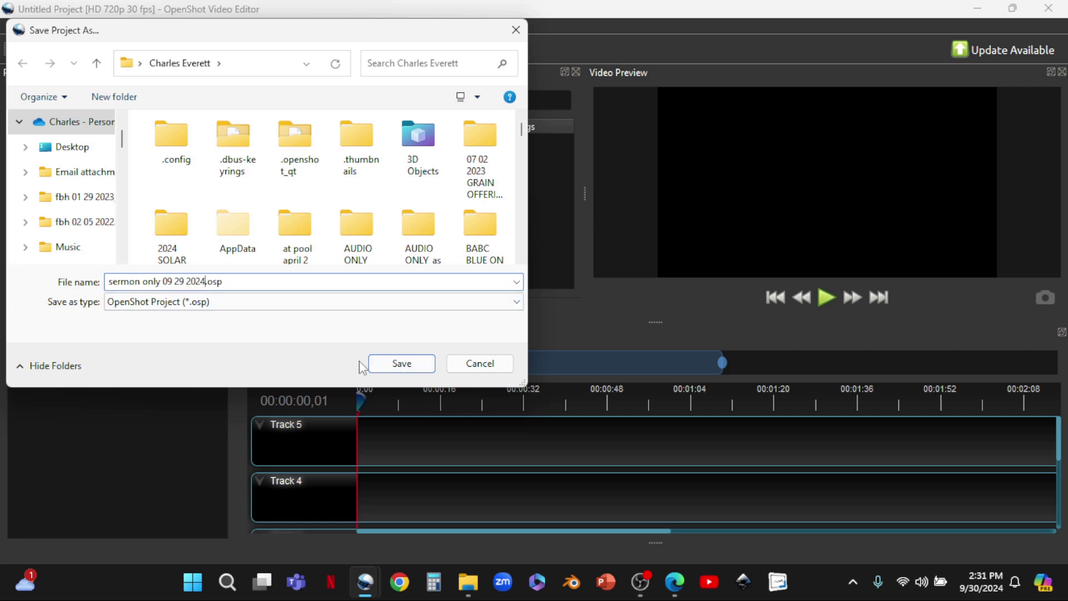
pyautogui.click(401, 364)
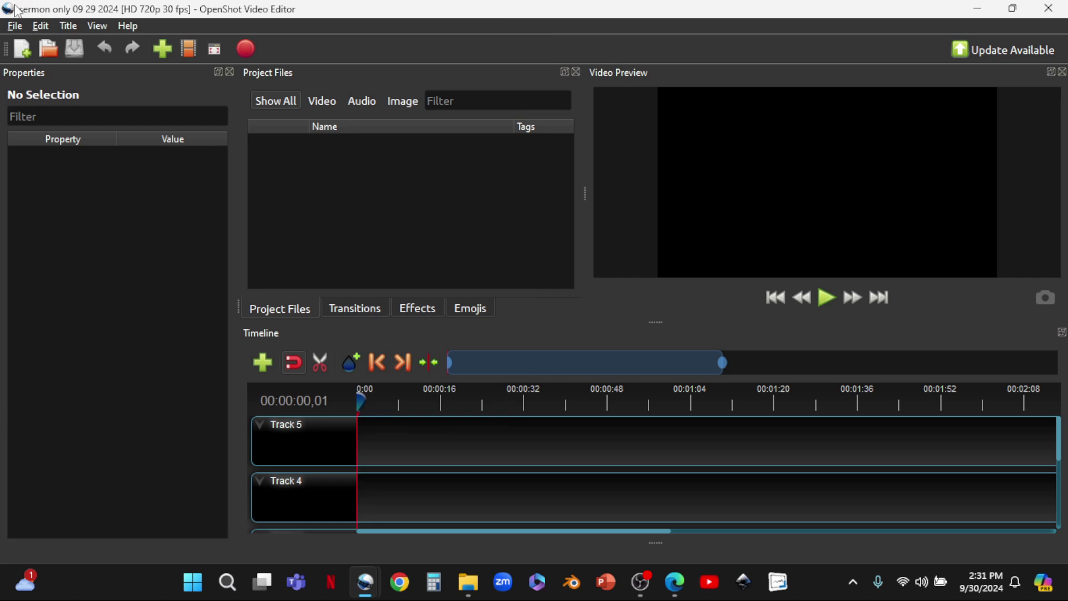
pyautogui.click(16, 27)
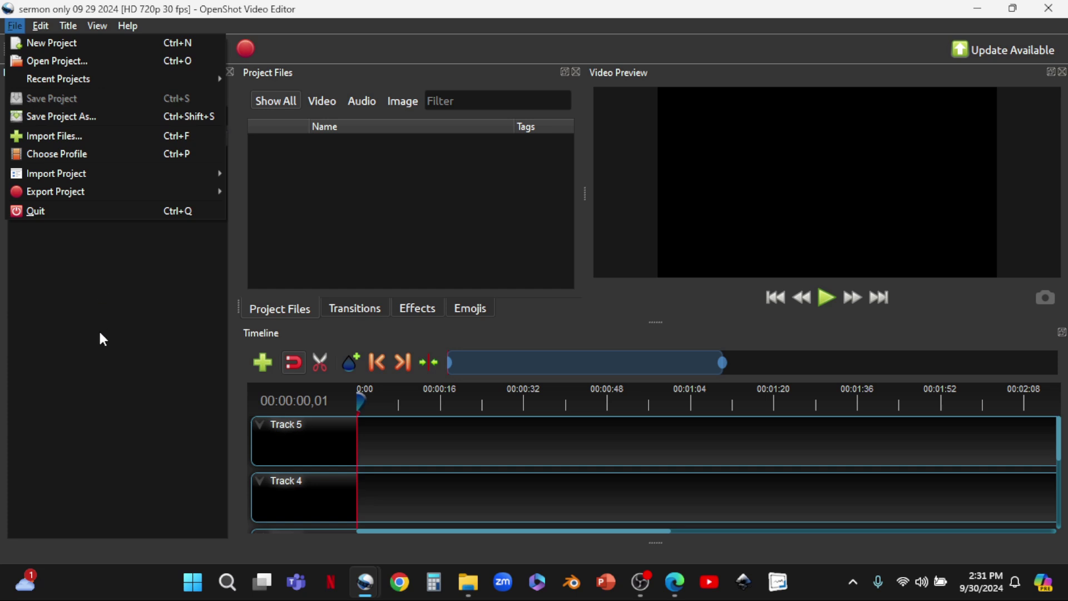
pyautogui.click(123, 385)
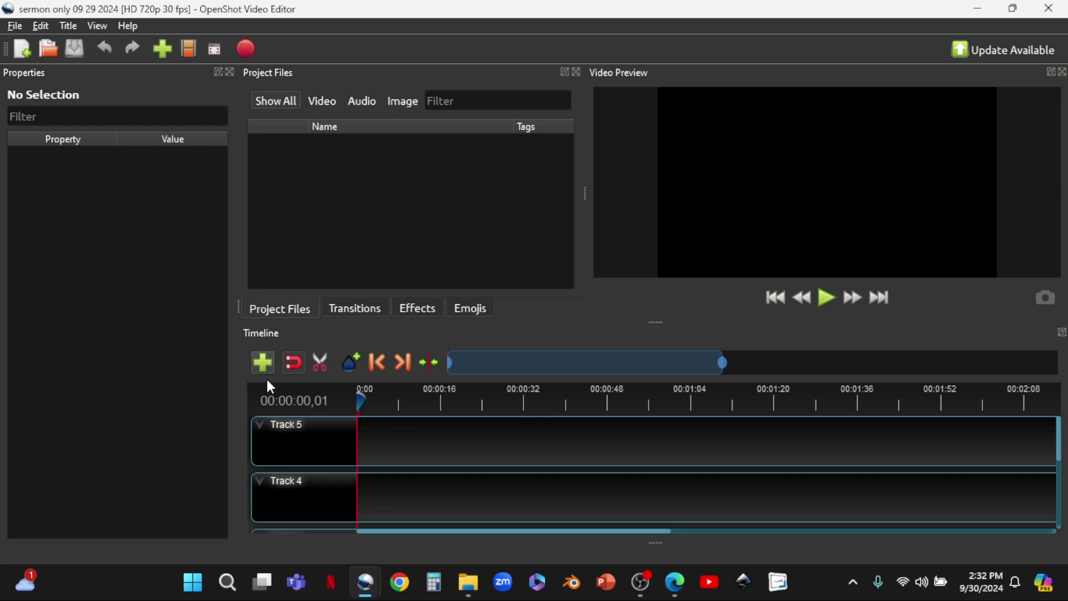
# Step: In Import Files, browse to Videos and open the 'videos for sermon only' folder
pyautogui.click(164, 49)
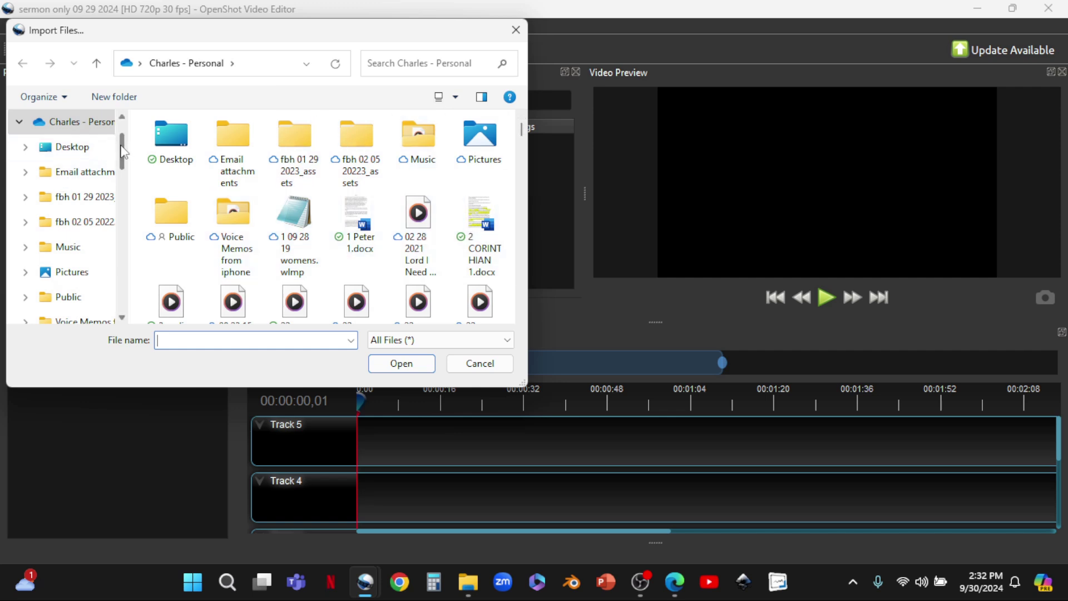
pyautogui.moveTo(123, 151); pyautogui.dragTo(122, 190)
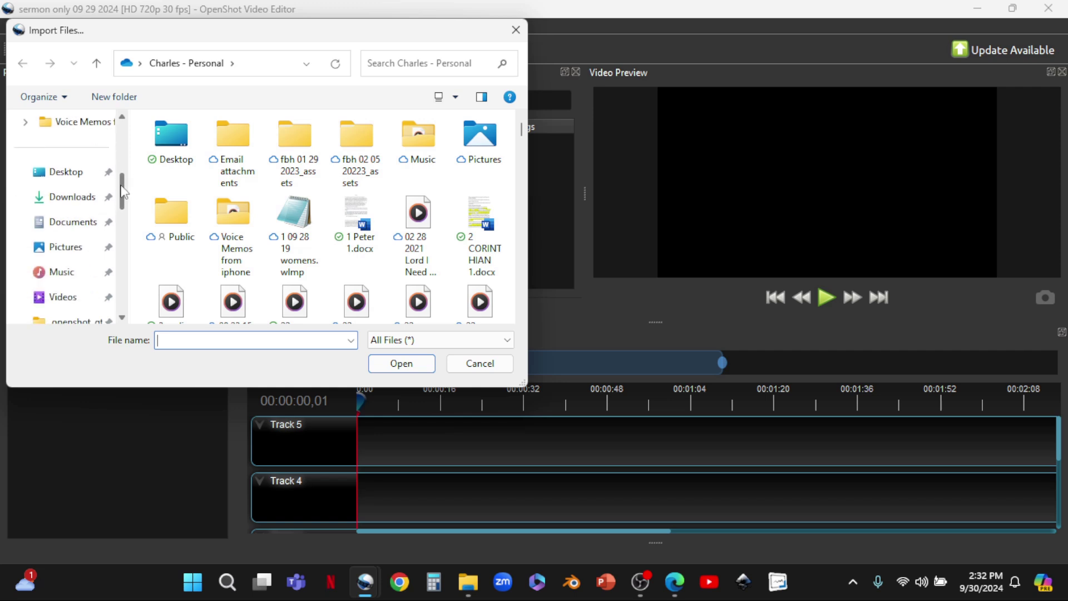
pyautogui.click(69, 299)
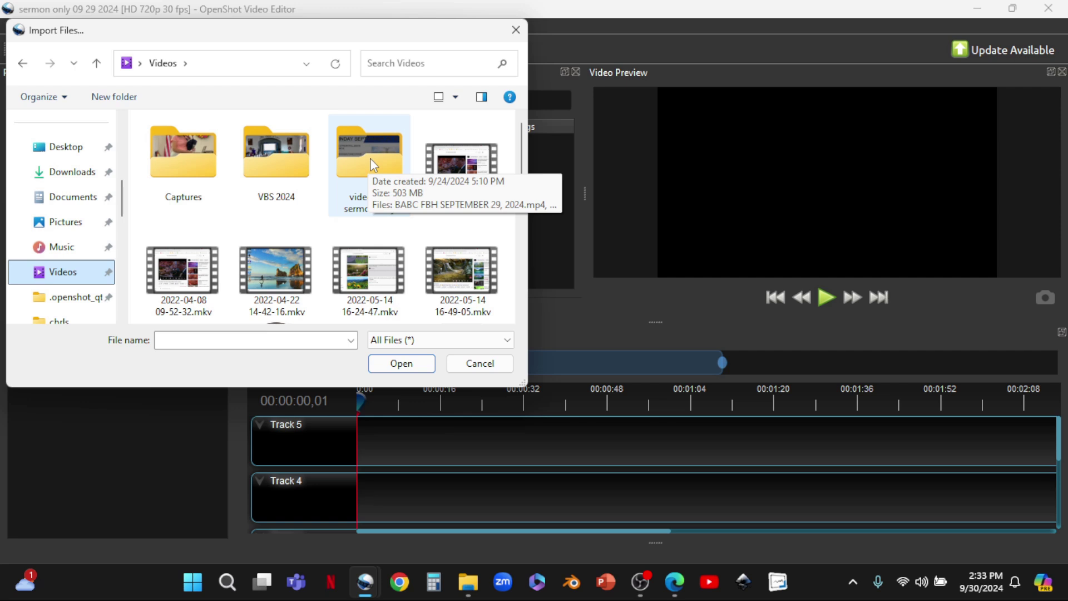
pyautogui.doubleClick(370, 158)
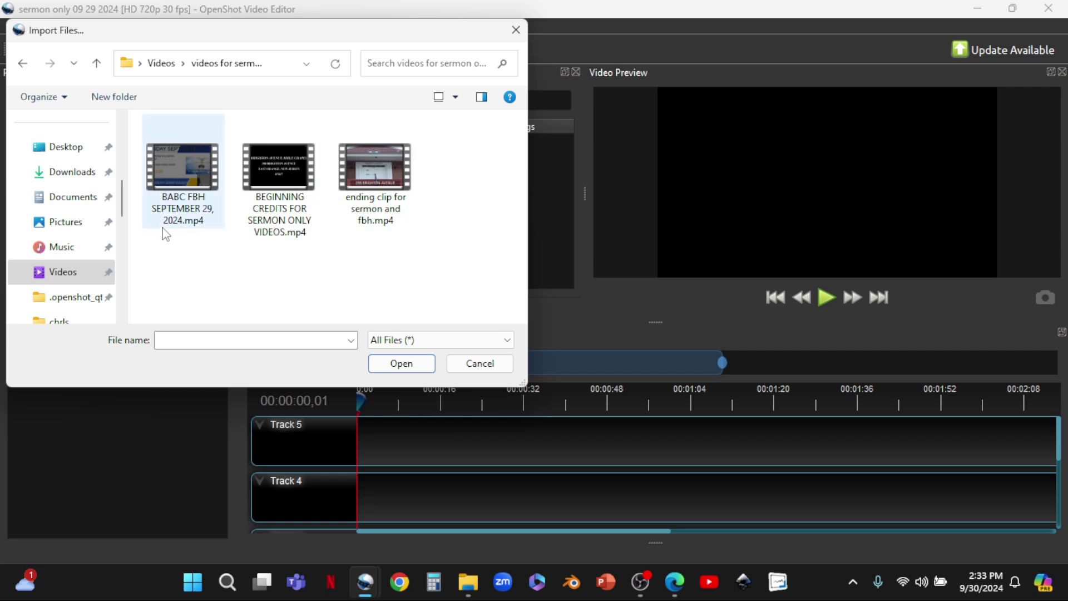
# Step: Import BABC FBH SEPTEMBER 29, 2024.mp4, the BEGINNING CREDITS clip and the ending clip
pyautogui.click(191, 175)
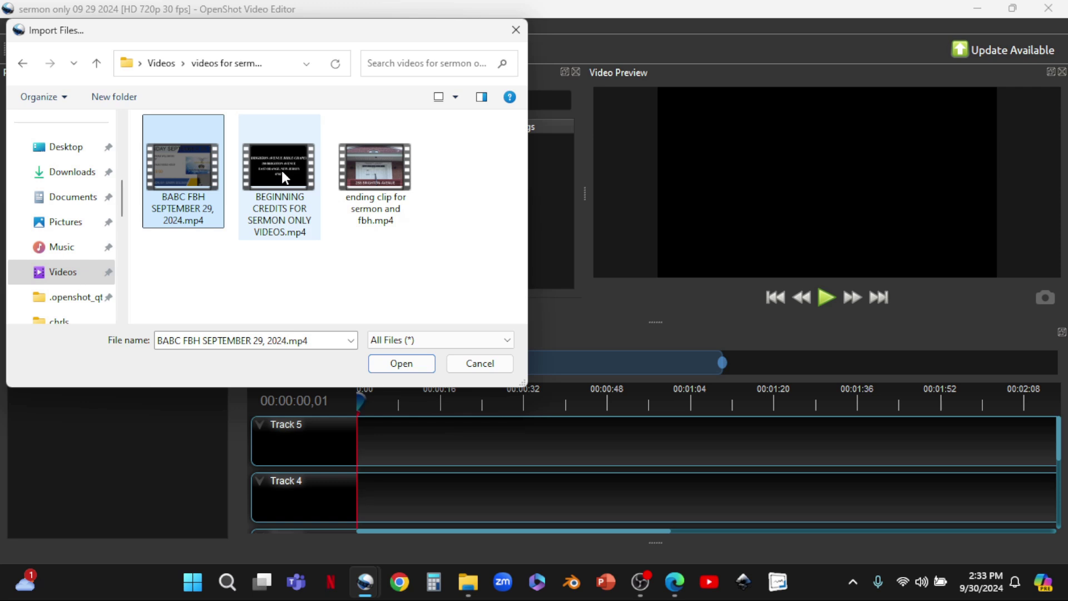
pyautogui.keyDown('ctrl'); pyautogui.click(277, 168); pyautogui.keyUp('ctrl')
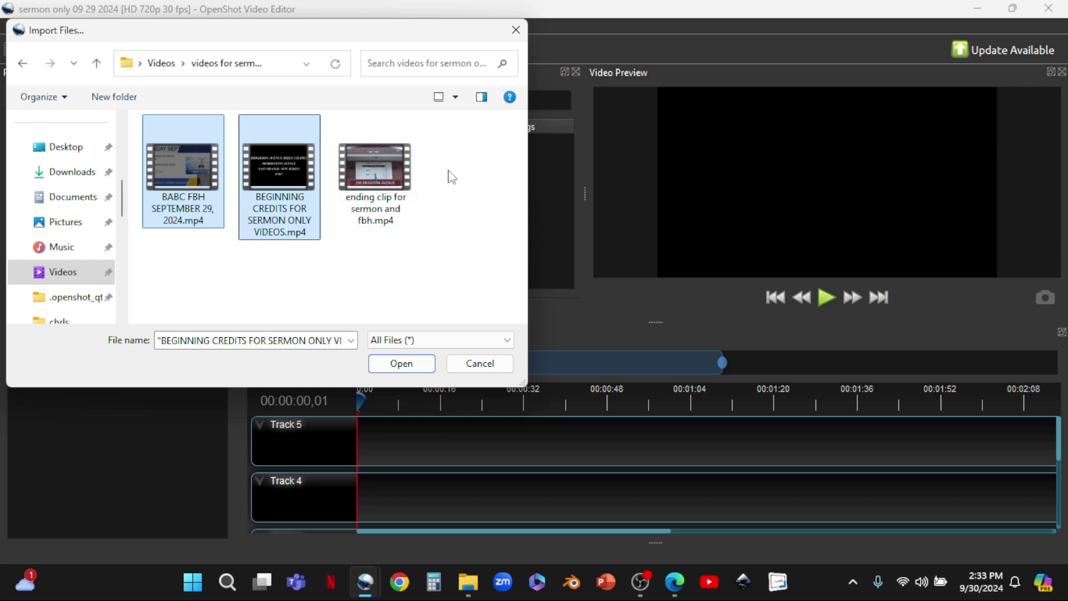
pyautogui.keyDown('ctrl'); pyautogui.click(374, 172); pyautogui.keyUp('ctrl')
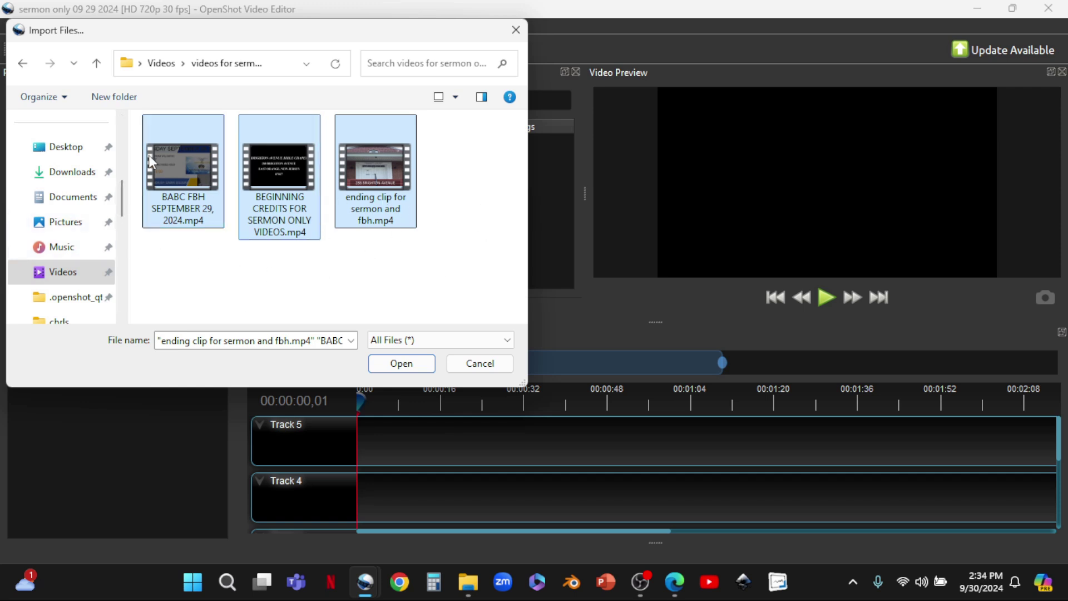
pyautogui.click(401, 364)
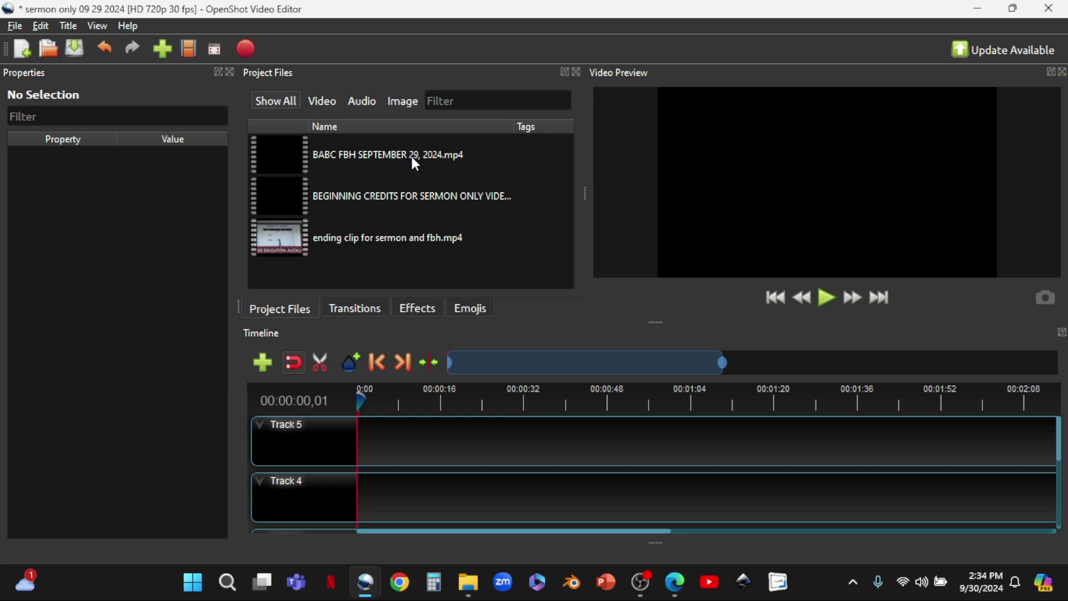
# Step: Enlarge the timeline and drop BABC FBH SEPTEMBER 29, 2024.mp4 at 0:00 on Track 3
pyautogui.moveTo(284, 152); pyautogui.dragTo(525, 371)
pyautogui.moveTo(657, 322); pyautogui.dragTo(644, 281)
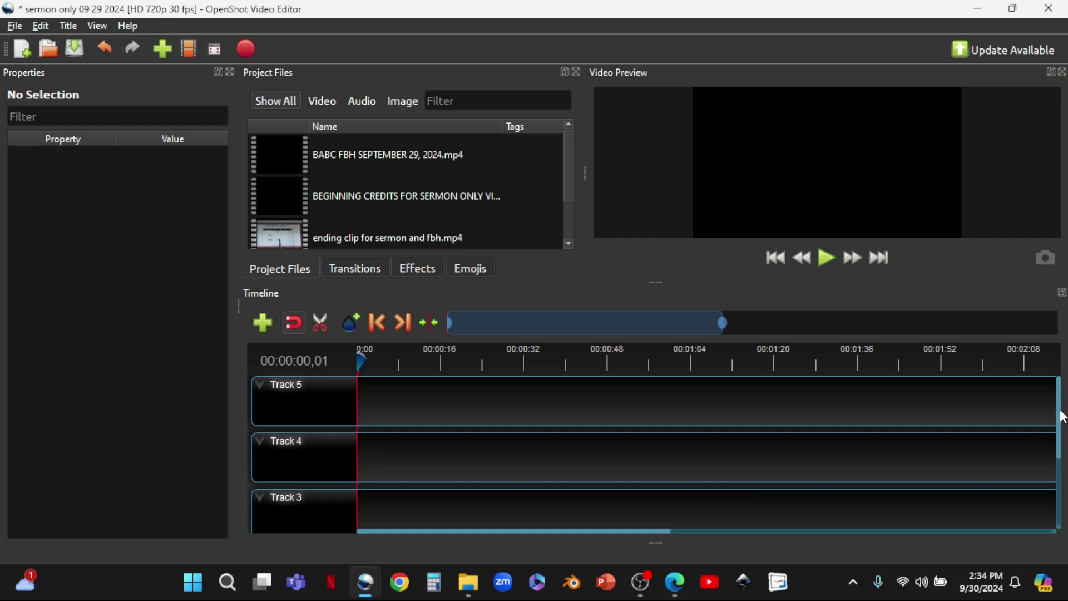
pyautogui.moveTo(1063, 418); pyautogui.dragTo(1064, 452)
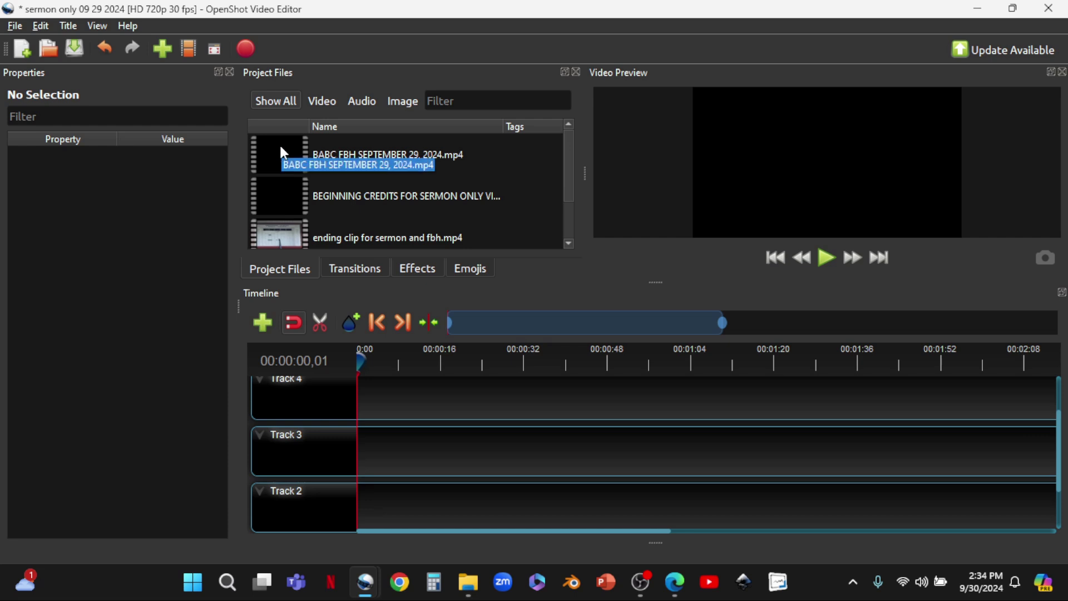
pyautogui.moveTo(283, 152); pyautogui.dragTo(350, 445)
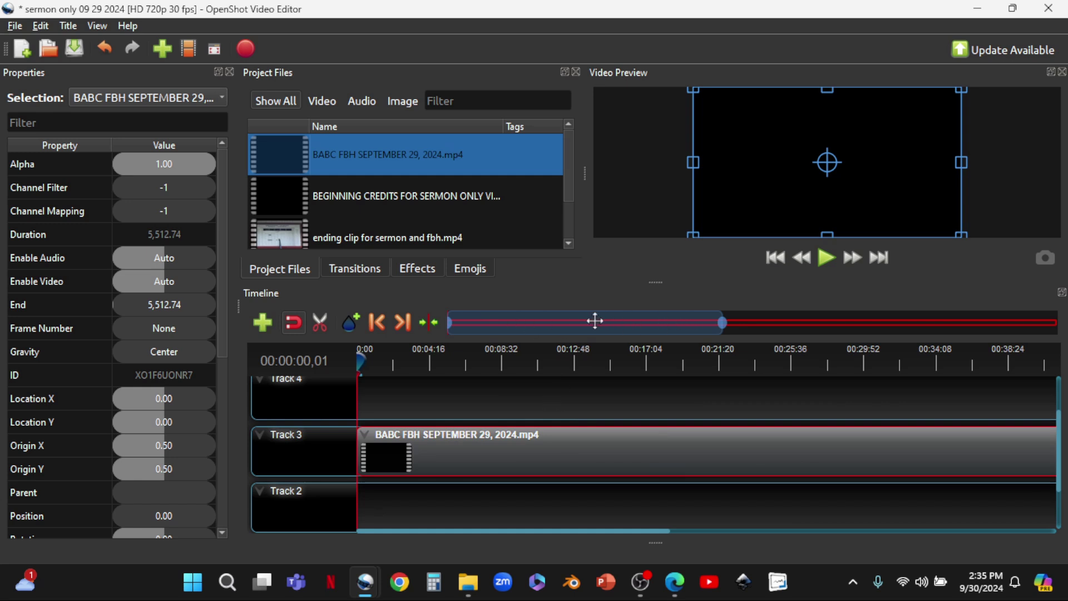
# Step: Zoom the timeline into the first six minutes and preview the sermon up to about 6:30
pyautogui.moveTo(596, 321); pyautogui.dragTo(618, 302)
pyautogui.moveTo(550, 302); pyautogui.dragTo(456, 376)
pyautogui.moveTo(725, 321); pyautogui.dragTo(490, 324)
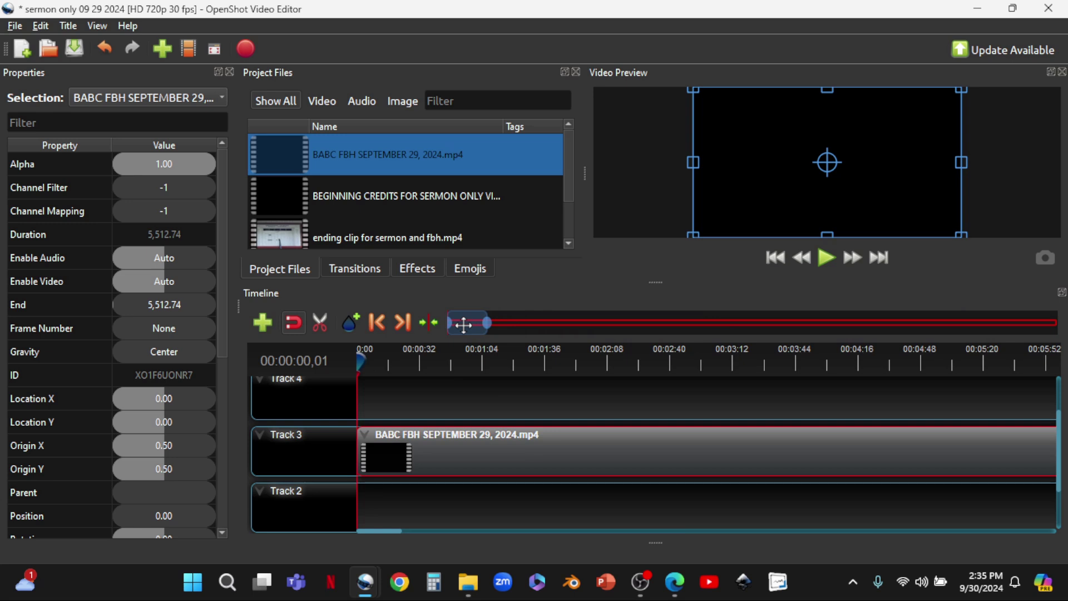
pyautogui.moveTo(463, 325); pyautogui.dragTo(413, 321)
pyautogui.moveTo(363, 359); pyautogui.dragTo(532, 359)
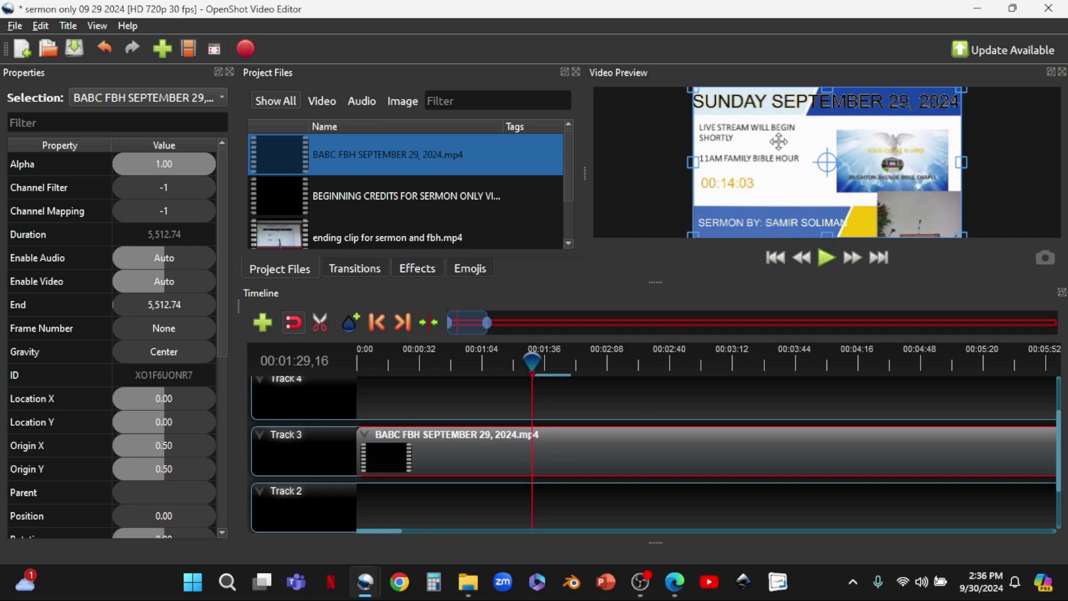
pyautogui.moveTo(534, 359); pyautogui.dragTo(979, 346)
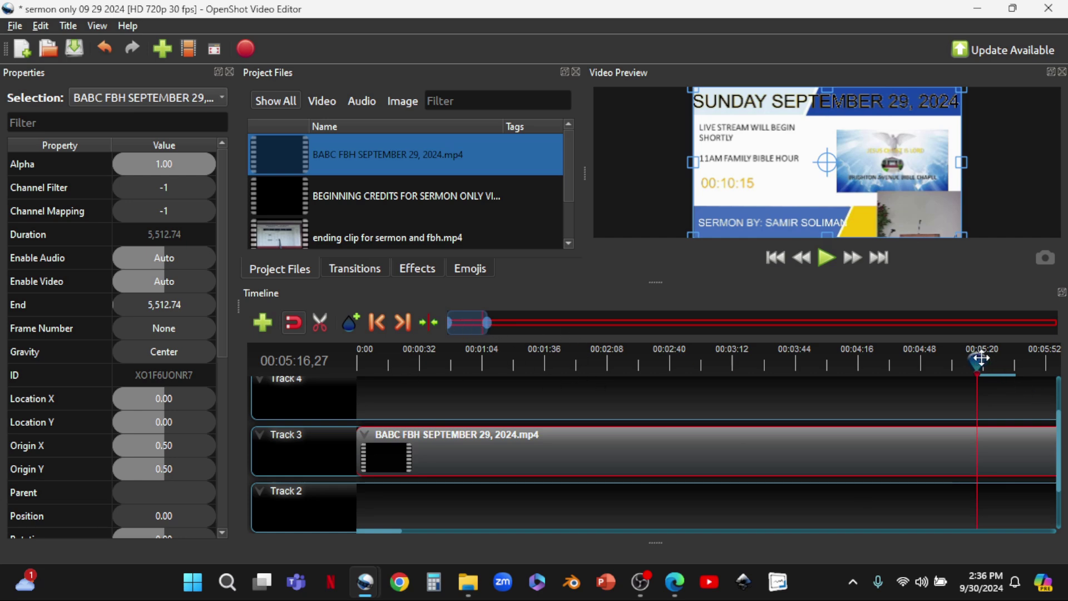
pyautogui.moveTo(978, 359); pyautogui.dragTo(1064, 367)
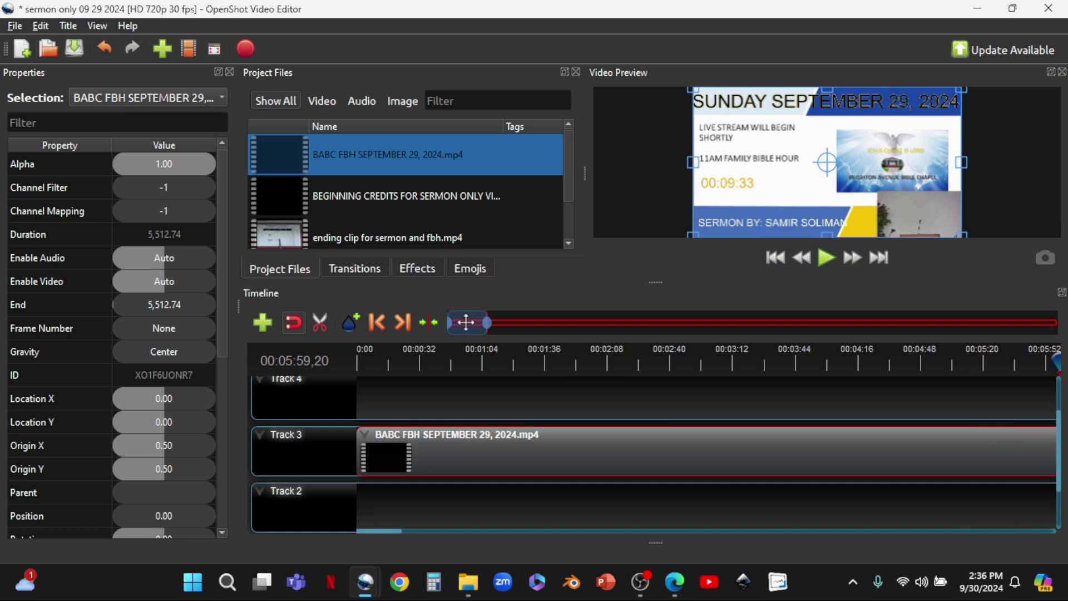
pyautogui.moveTo(466, 322); pyautogui.dragTo(489, 321)
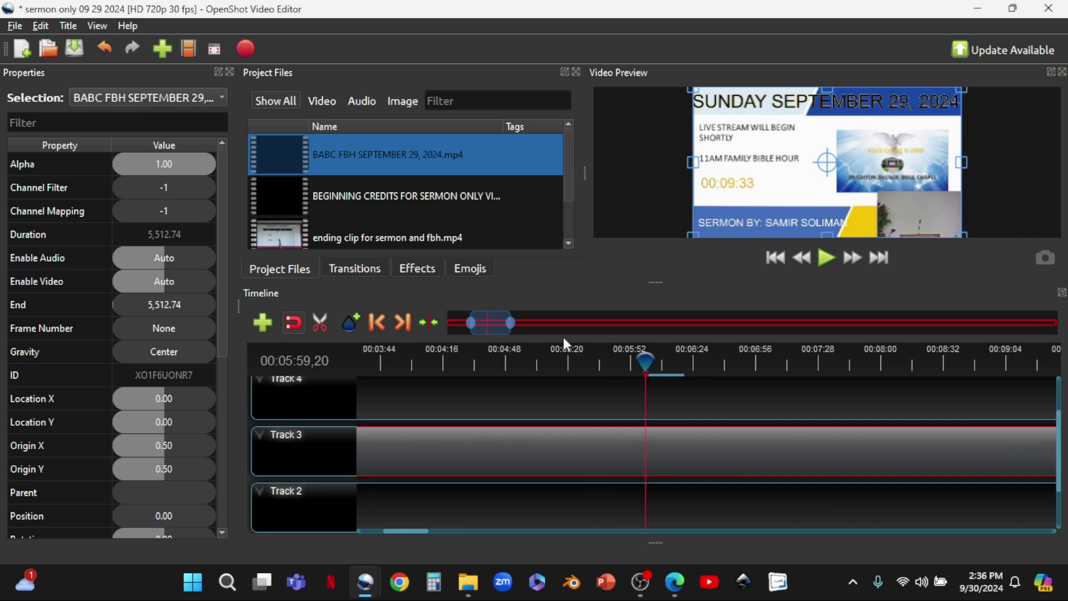
pyautogui.moveTo(645, 363)
pyautogui.mouseDown()
pyautogui.moveTo(749, 363)
pyautogui.moveTo(652, 368)
pyautogui.mouseUp()
pyautogui.click(588, 359)
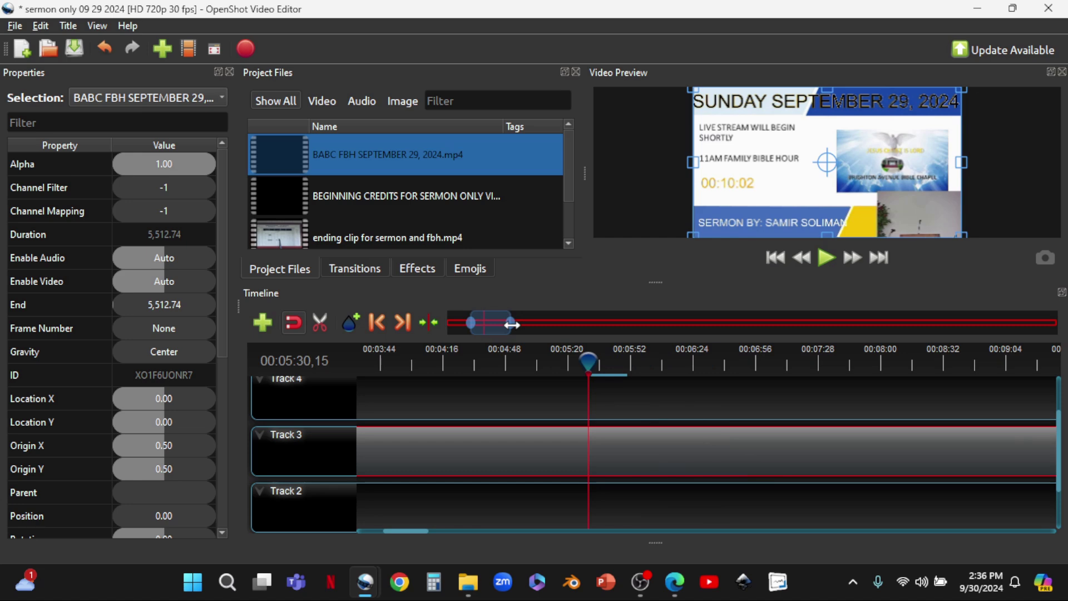
# Step: Zoom out to the whole clip, save, and move the playhead to about 00:40:54
pyautogui.moveTo(511, 325); pyautogui.dragTo(758, 322)
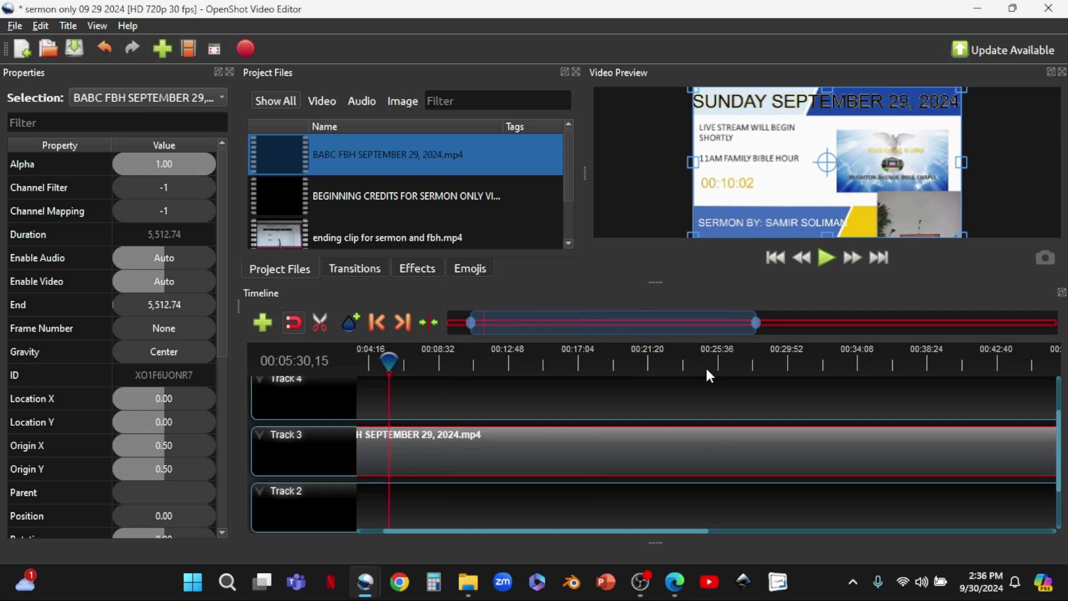
pyautogui.click(629, 367)
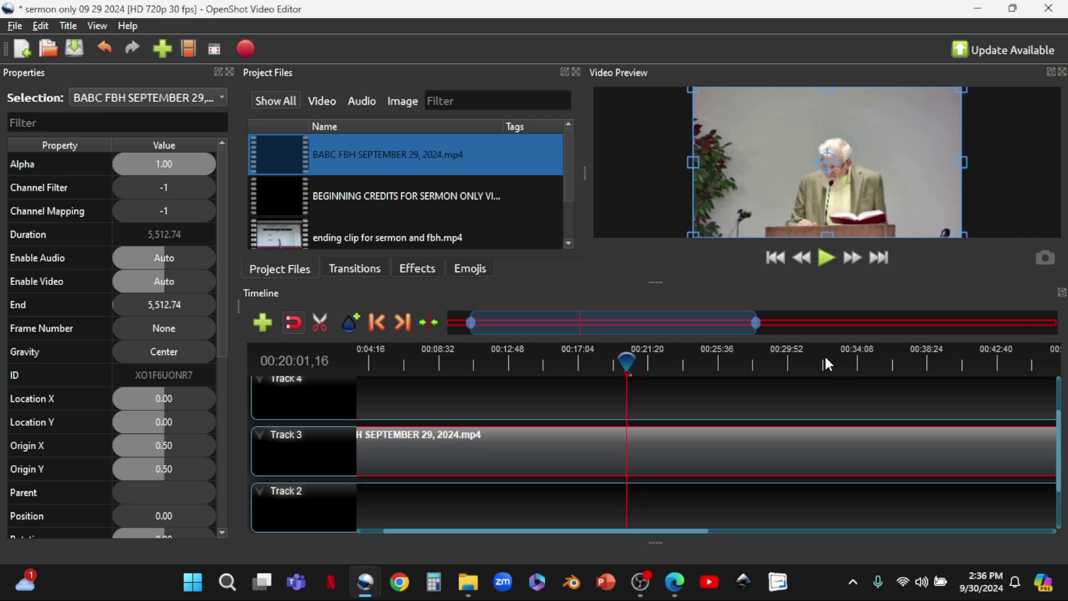
pyautogui.hotkey('ctrl', 's')
pyautogui.click(826, 359)
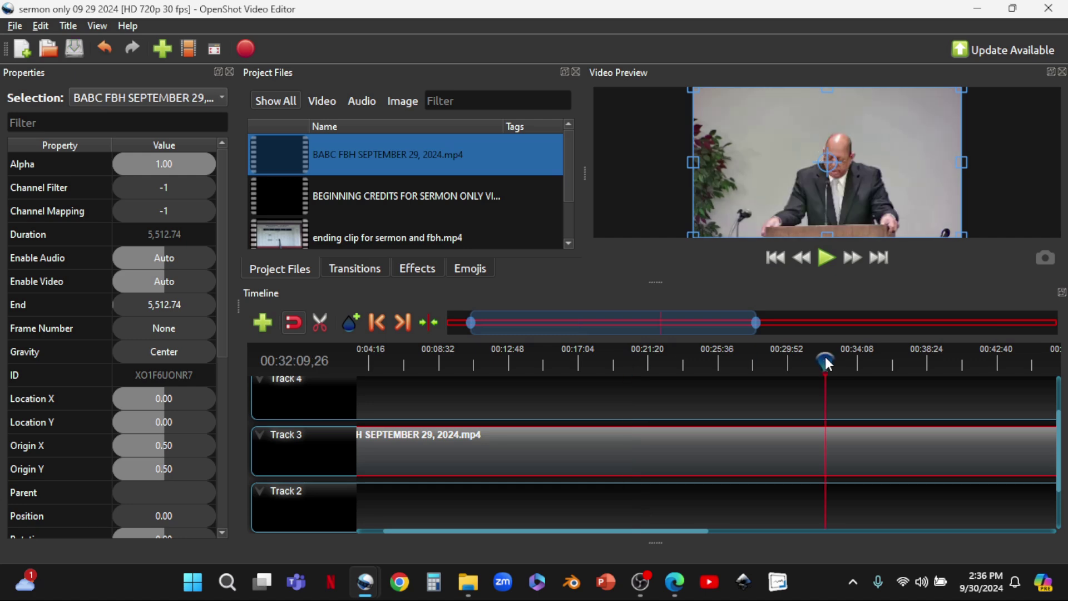
pyautogui.click(895, 359)
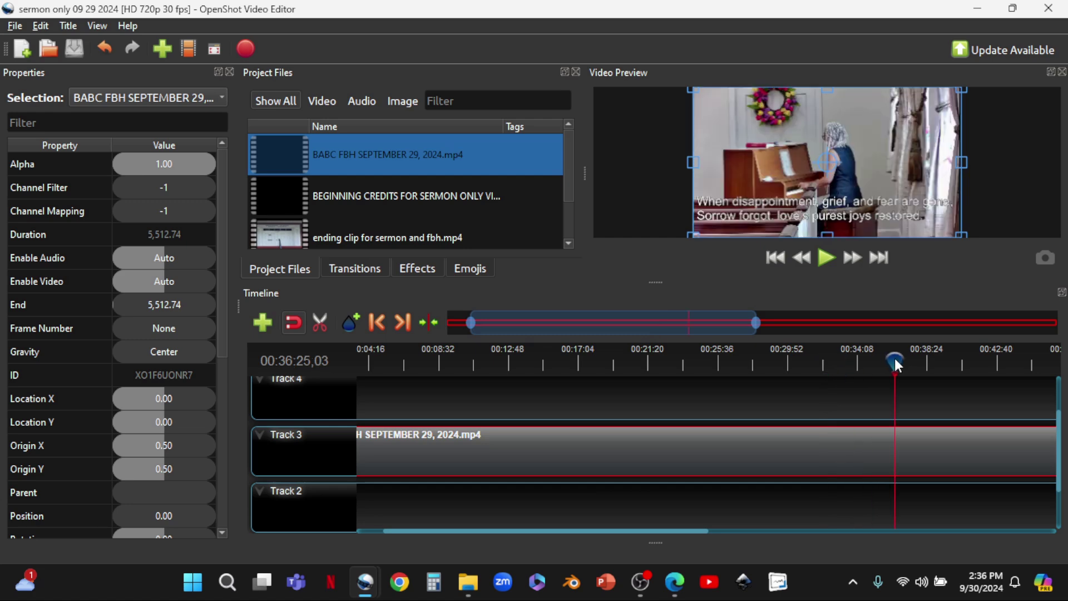
pyautogui.click(970, 362)
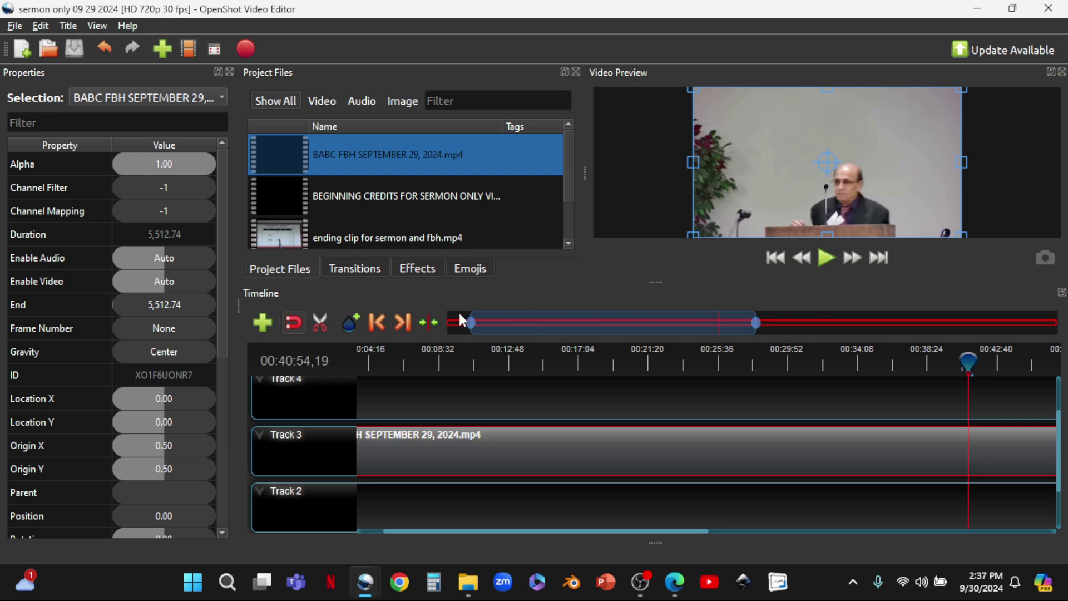
# Step: Scrub and play from 00:40:40 to park the playhead at 00:40:49,19, then reselect the Track 3 clip
pyautogui.moveTo(471, 323); pyautogui.dragTo(732, 320)
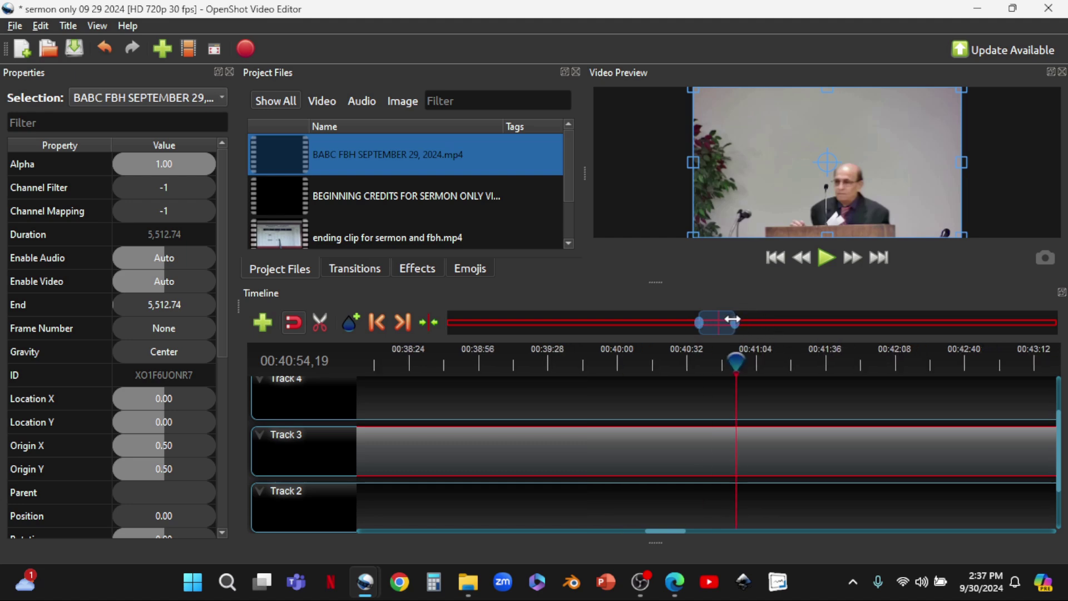
pyautogui.click(707, 360)
pyautogui.click(708, 362)
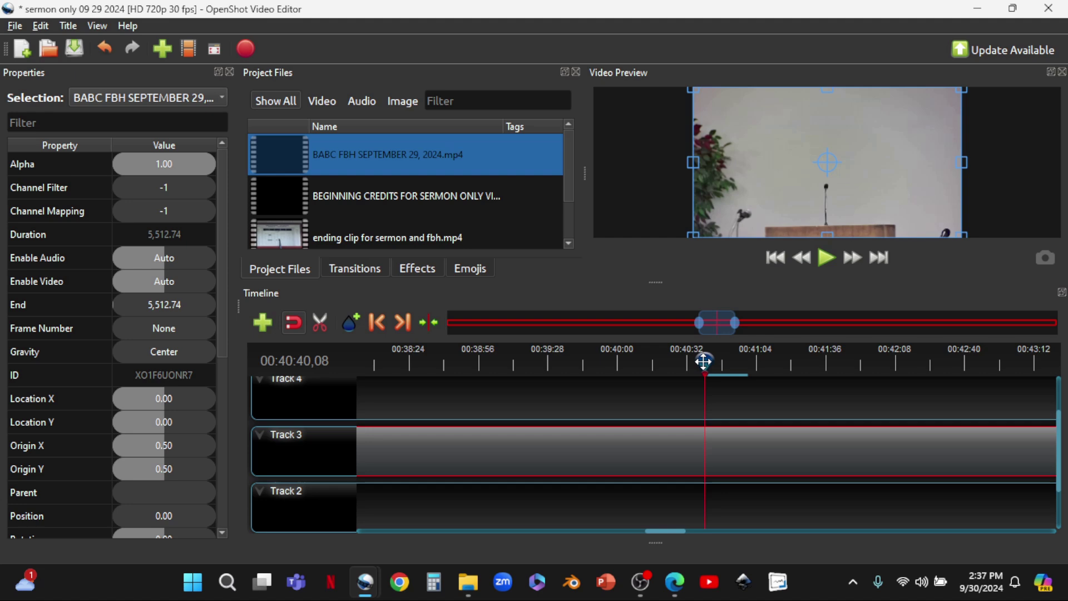
pyautogui.moveTo(704, 360); pyautogui.dragTo(725, 366)
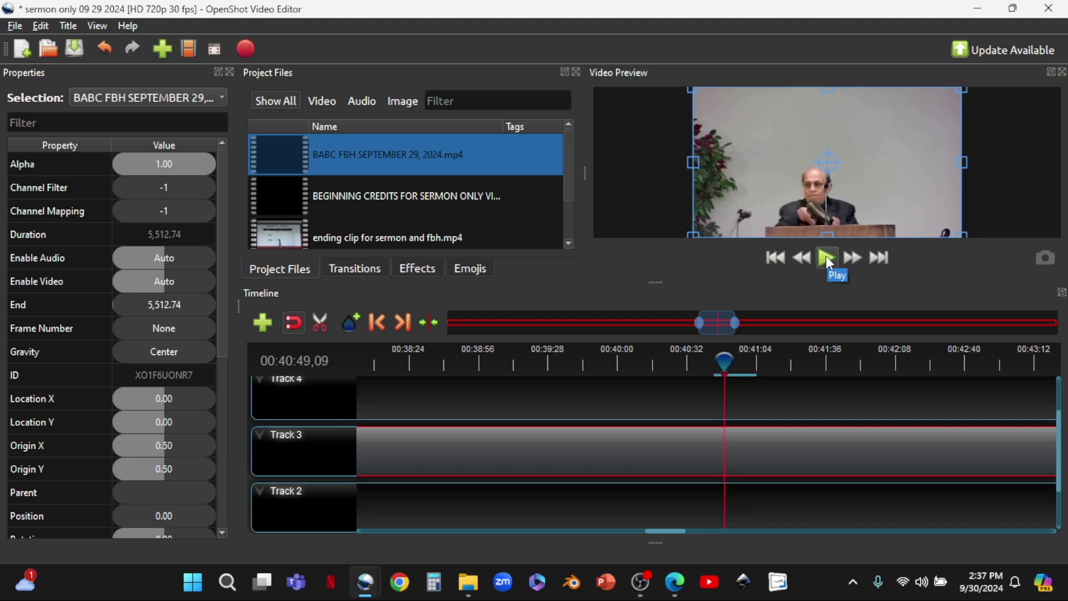
pyautogui.click(827, 258)
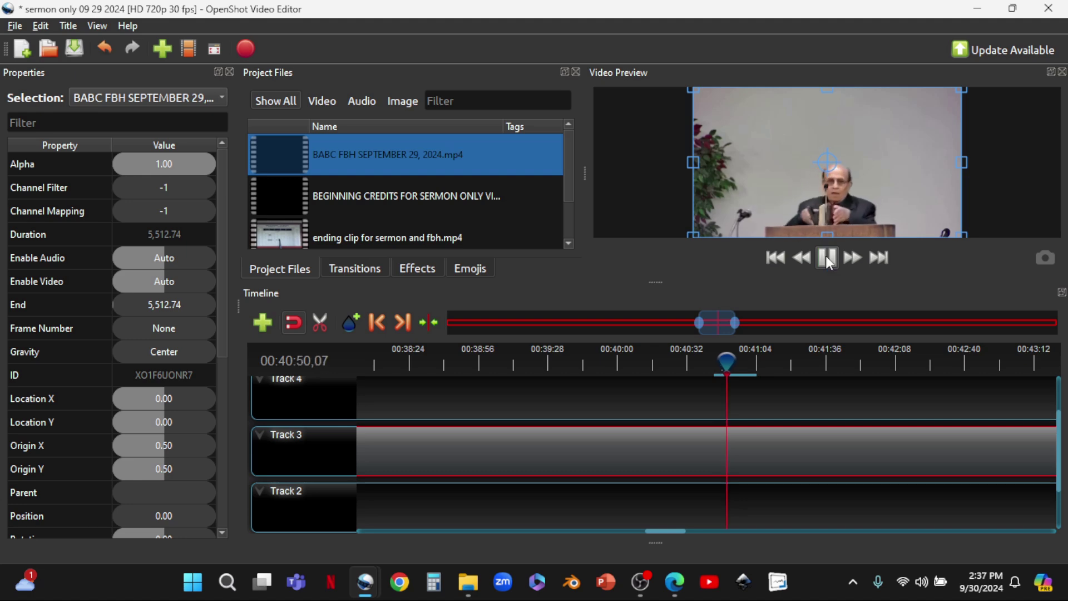
pyautogui.click(827, 257)
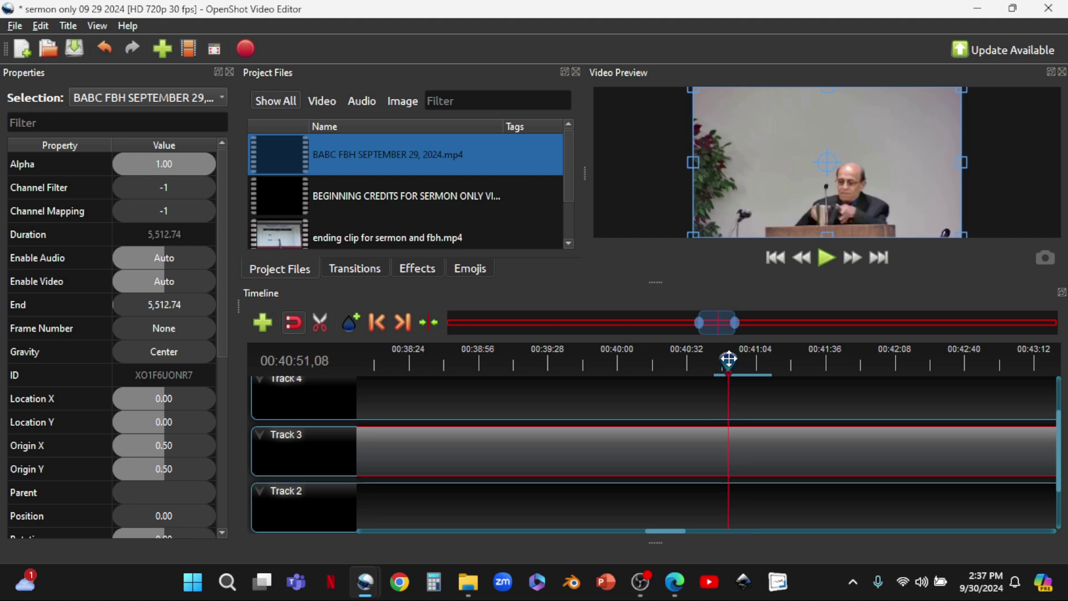
pyautogui.moveTo(729, 359); pyautogui.dragTo(725, 359)
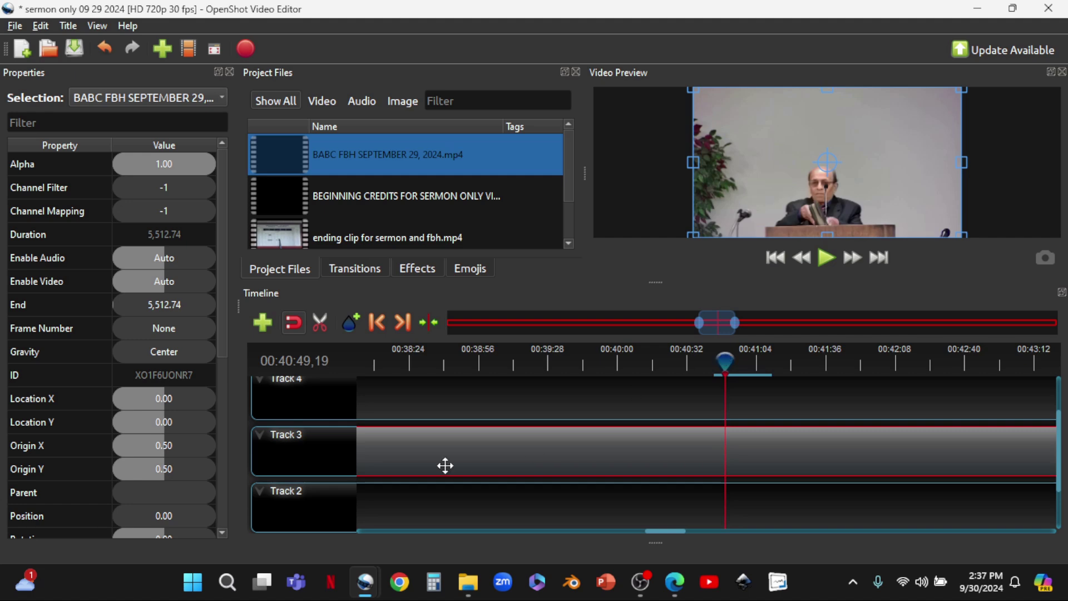
pyautogui.click(568, 439)
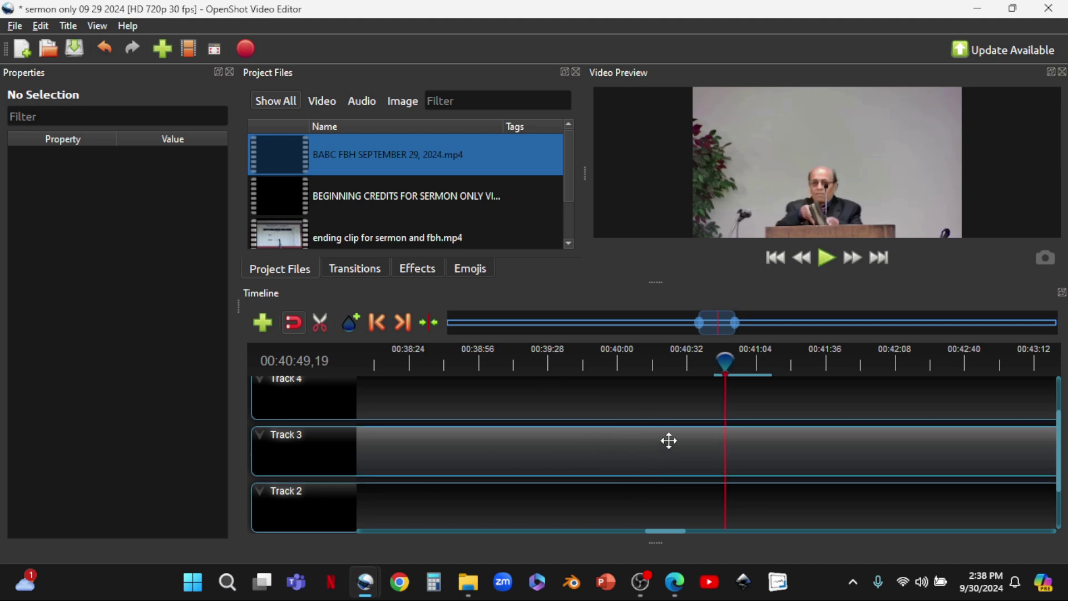
pyautogui.click(669, 441)
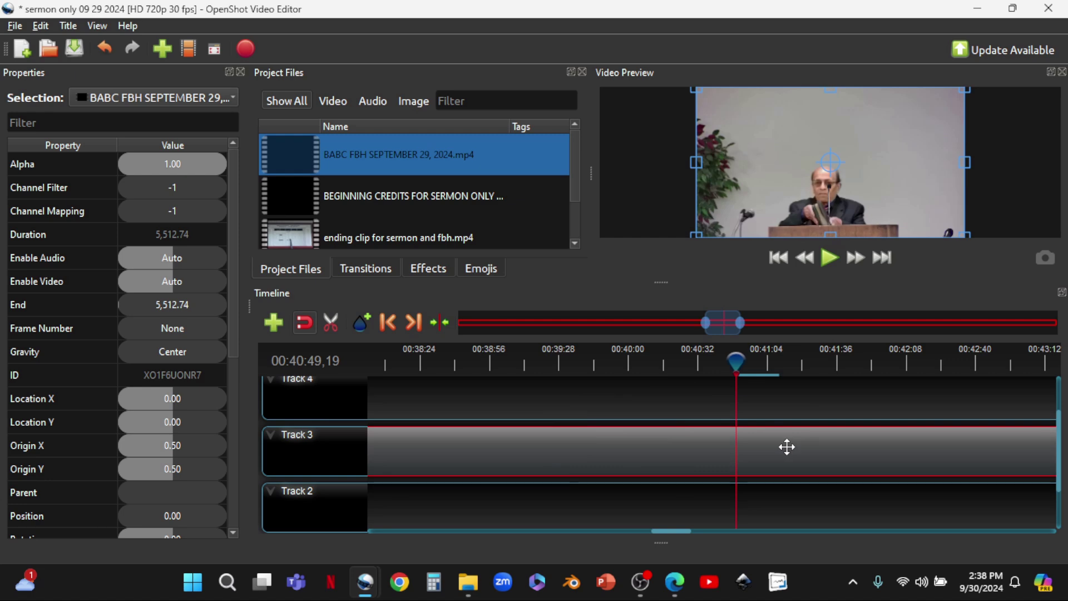
# Step: Slice the Track 3 sermon clip at the playhead with Keep Right Side
pyautogui.rightClick(796, 449)
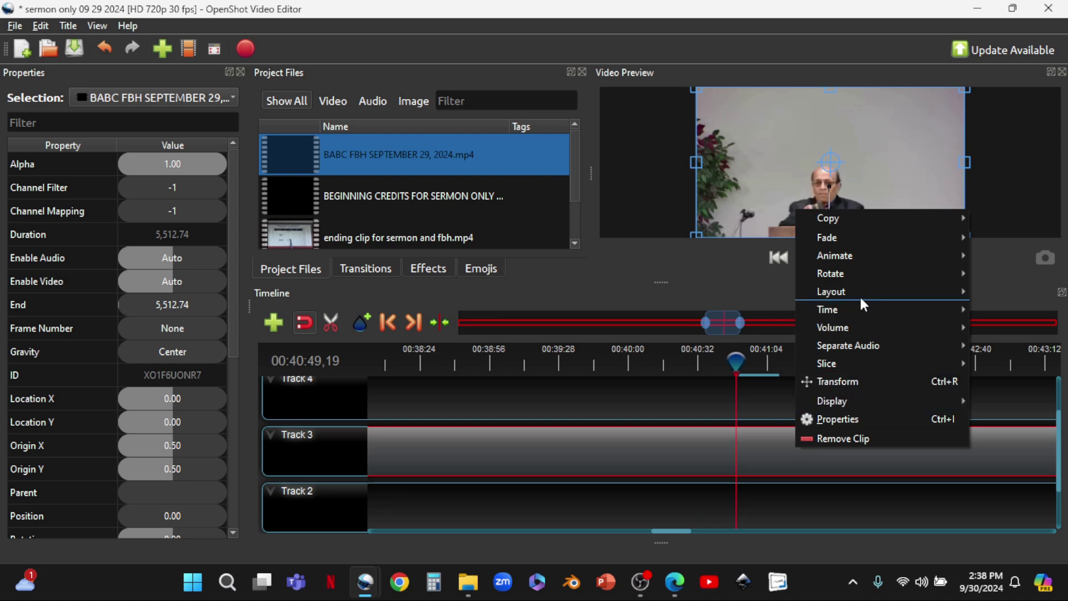
pyautogui.moveTo(863, 366)
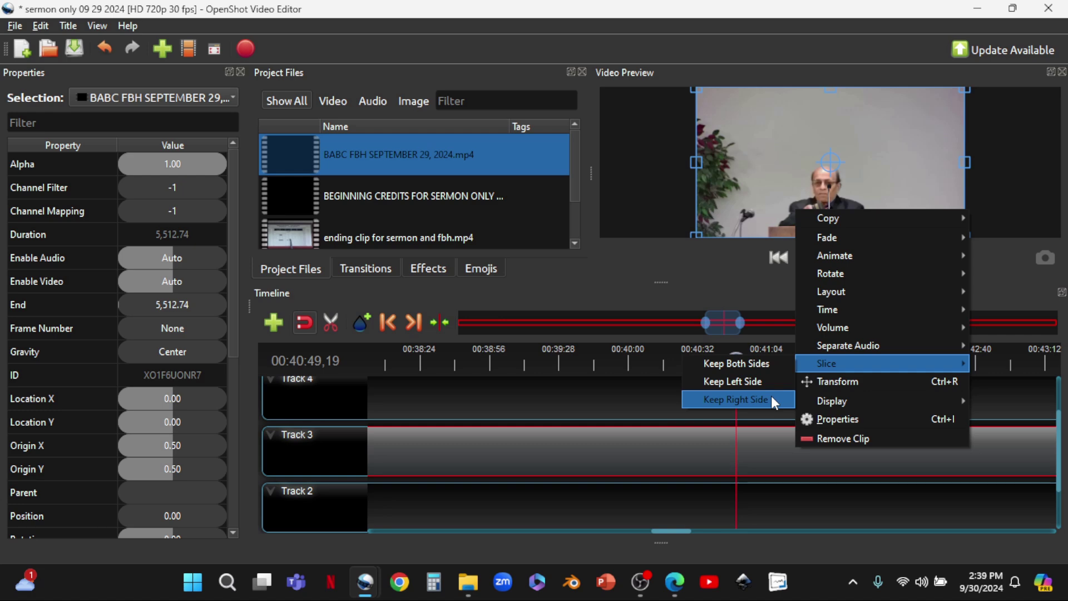
pyautogui.click(774, 399)
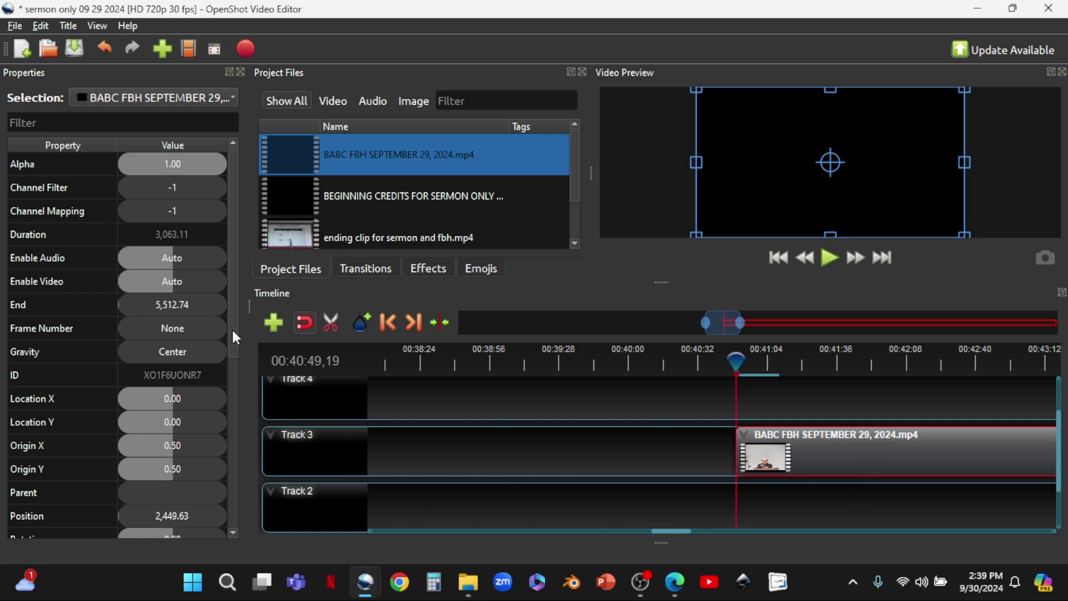
# Step: Set the trimmed clip's Position property to 0 in the Properties panel
pyautogui.moveTo(236, 306); pyautogui.dragTo(235, 342)
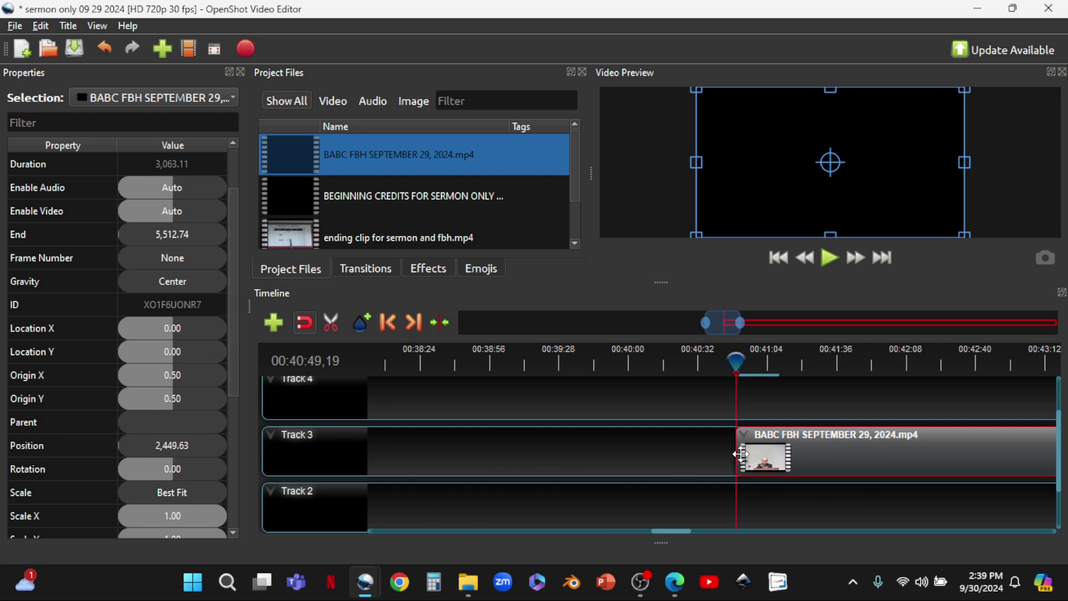
pyautogui.click(172, 454)
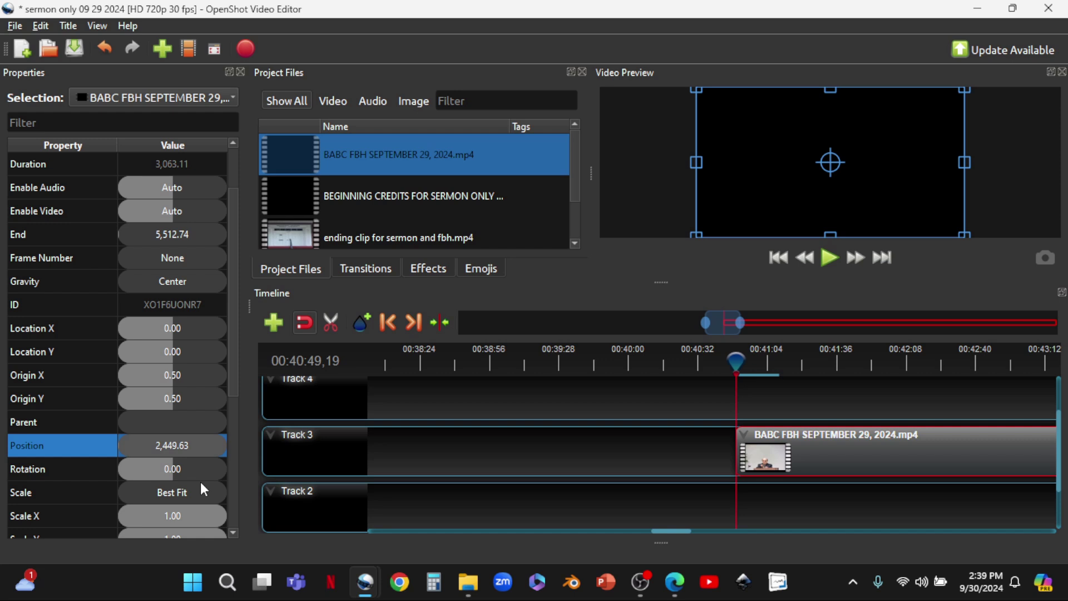
pyautogui.write('0')
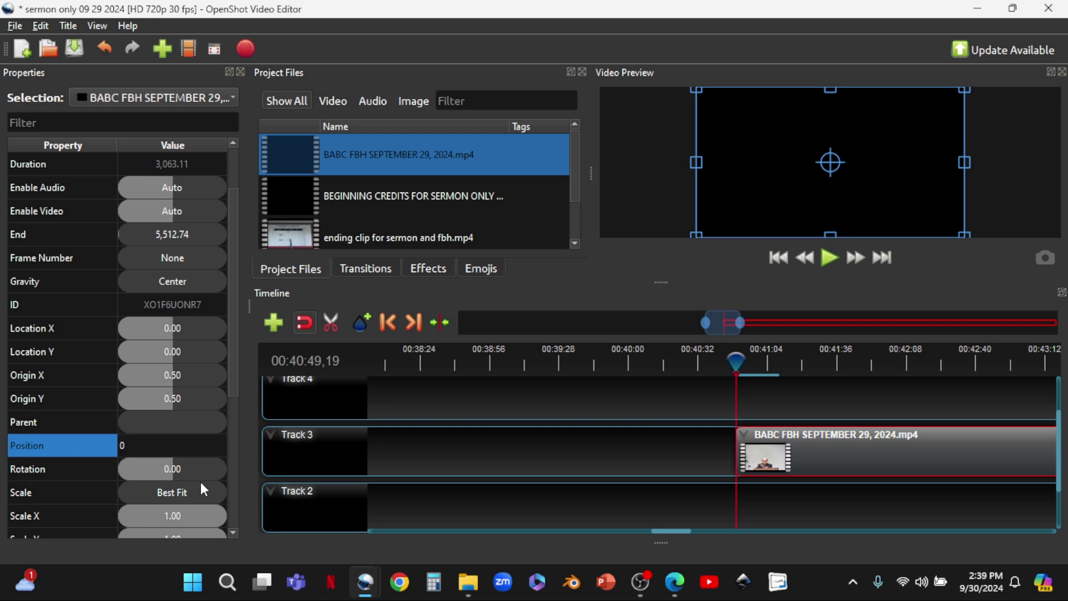
pyautogui.press('Return')
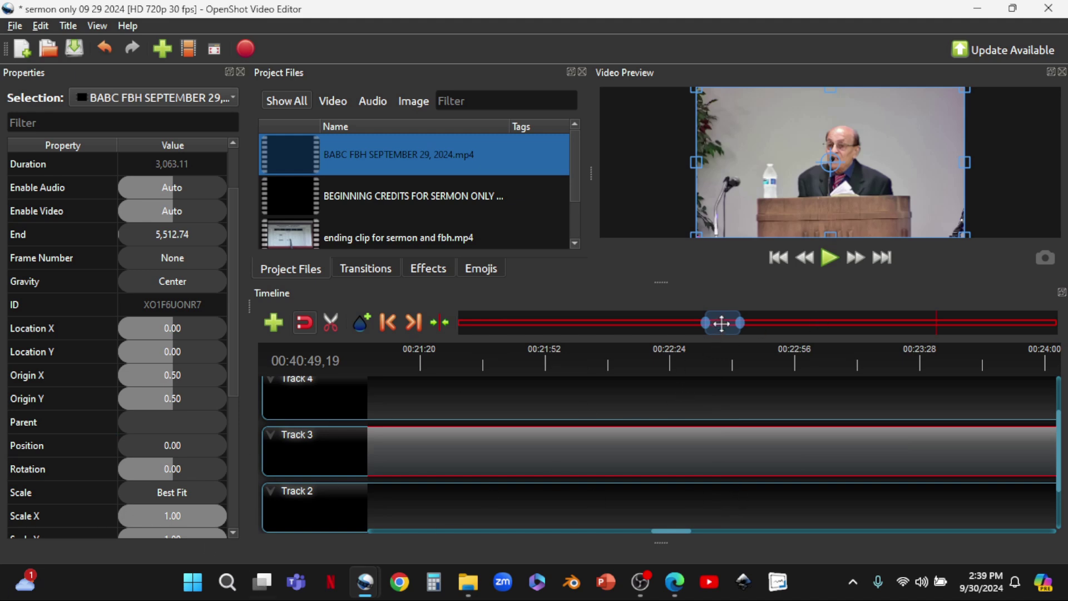
# Step: Play the trimmed sermon from the timeline start, then jump to its end at 00:51:03,04
pyautogui.moveTo(722, 323); pyautogui.dragTo(448, 330)
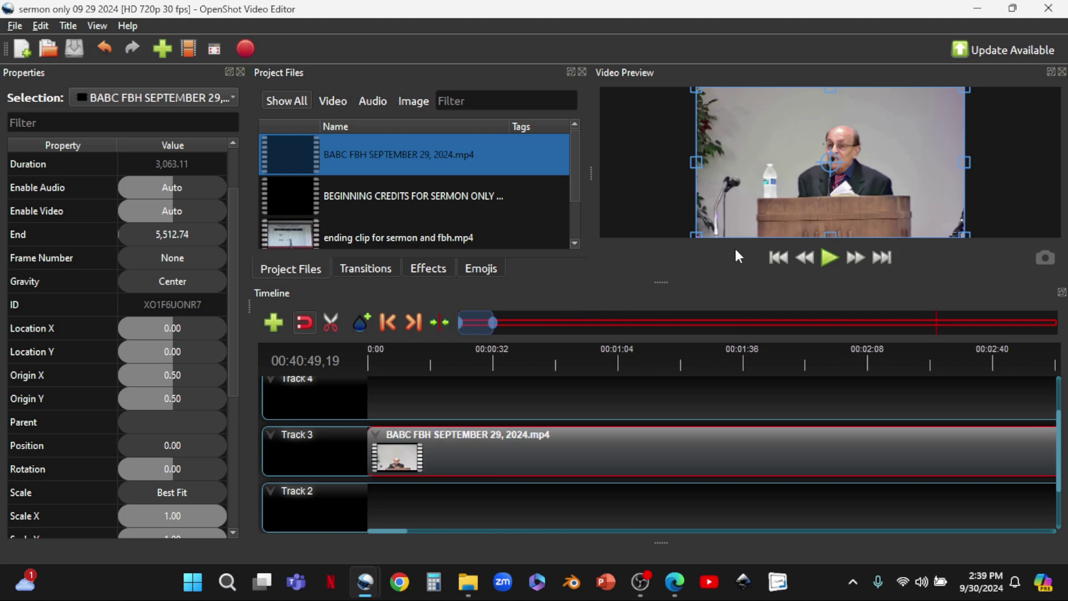
pyautogui.click(780, 259)
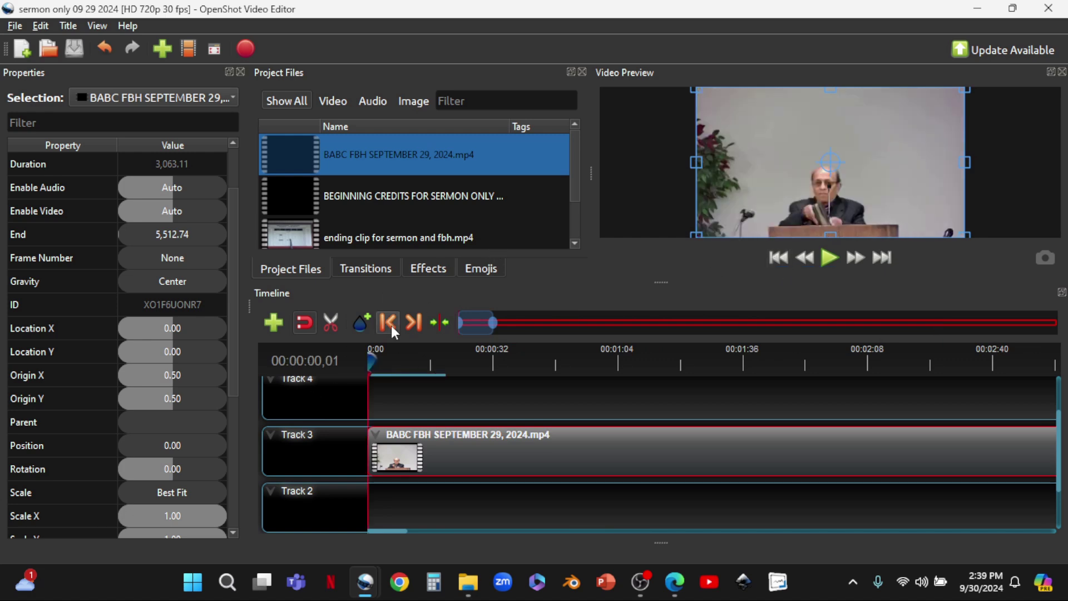
pyautogui.click(446, 332)
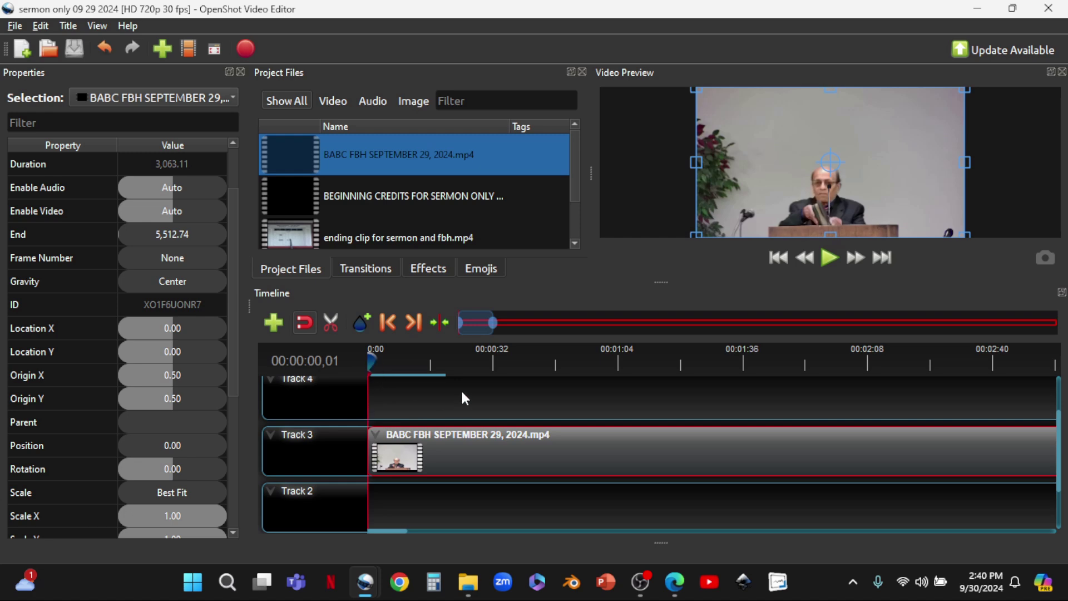
pyautogui.click(830, 258)
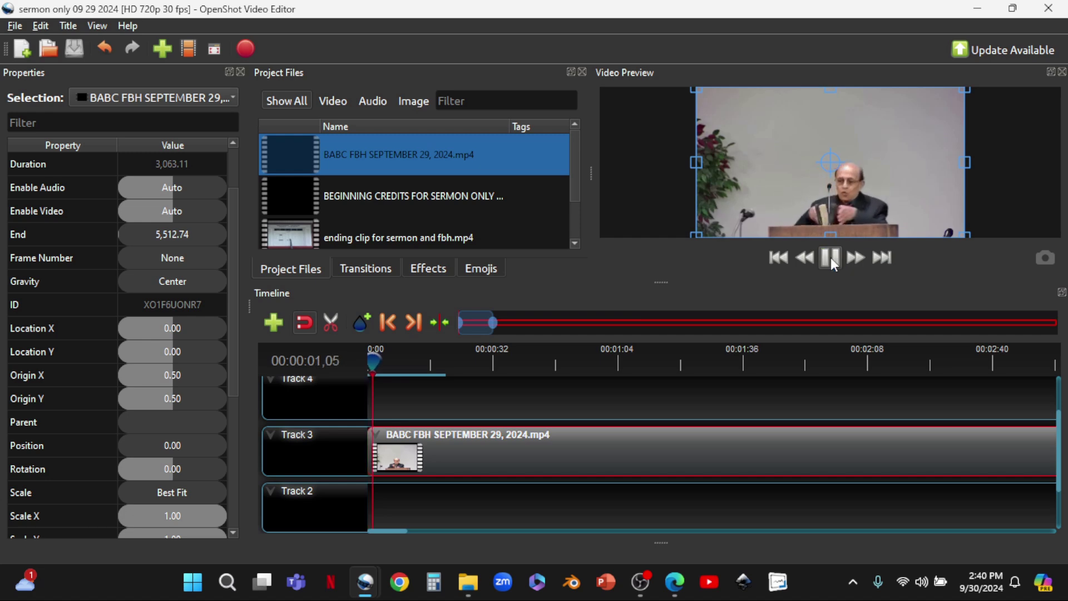
pyautogui.click(830, 258)
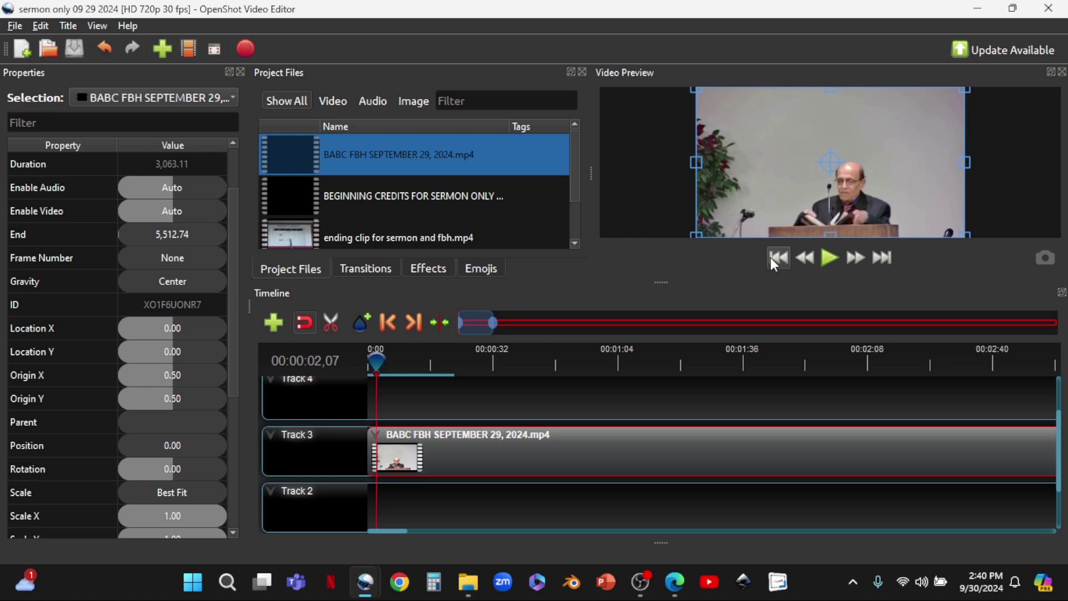
pyautogui.click(884, 255)
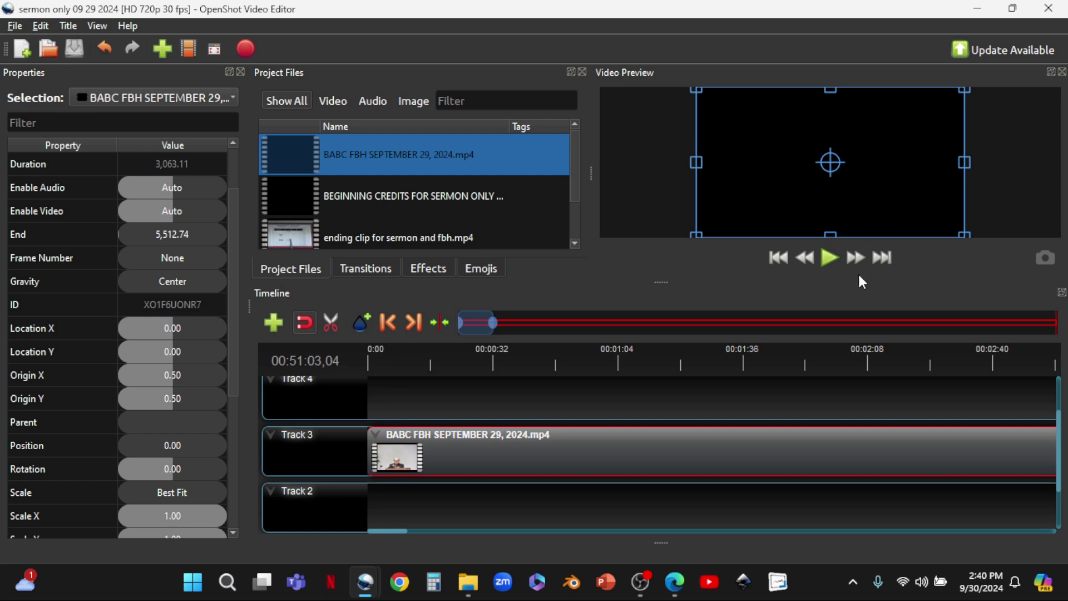
# Step: Scrub the timeline through 00:45:30–00:47:25 to find where the sermon ends
pyautogui.click(438, 322)
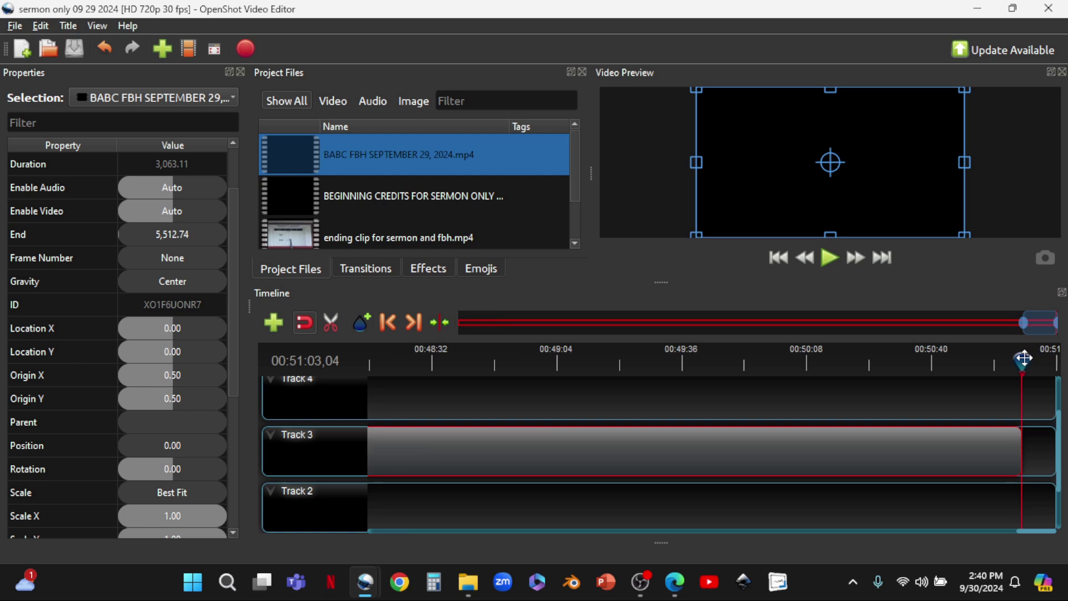
pyautogui.moveTo(1024, 359); pyautogui.dragTo(354, 362)
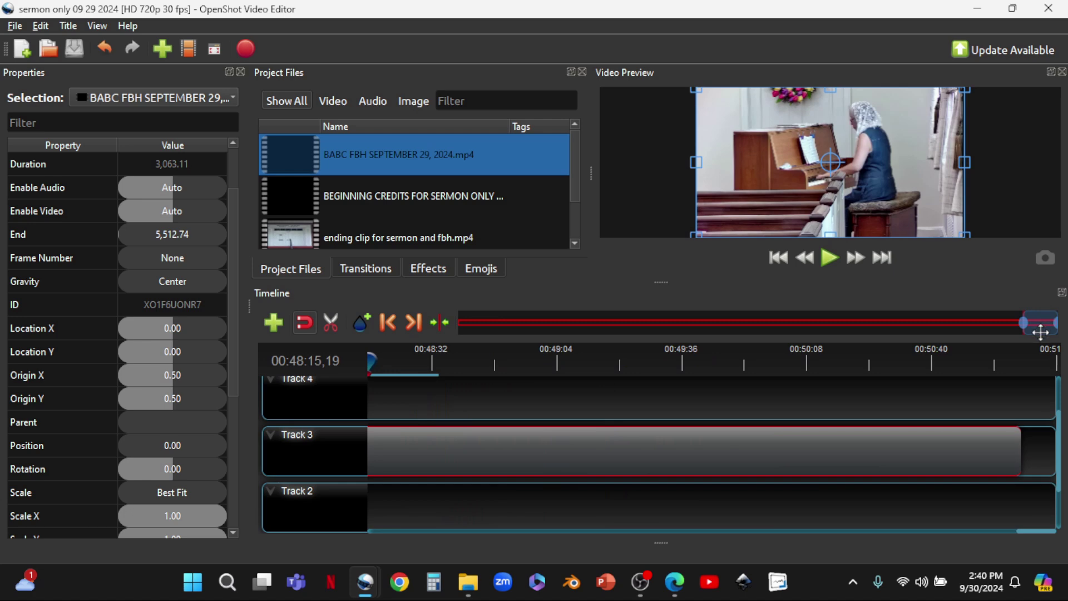
pyautogui.moveTo(1023, 324); pyautogui.dragTo(971, 322)
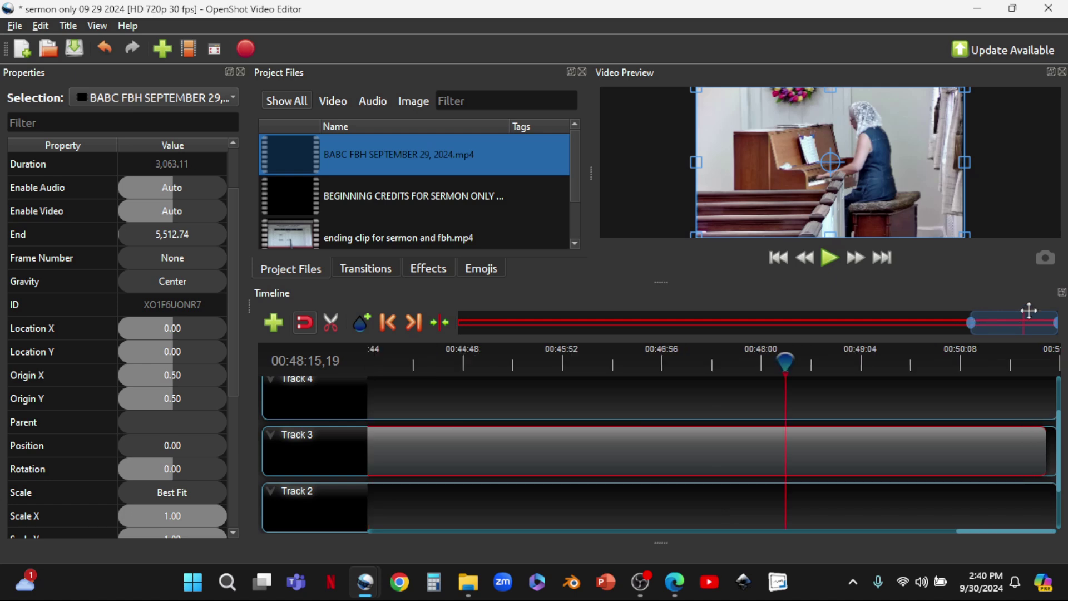
pyautogui.click(529, 360)
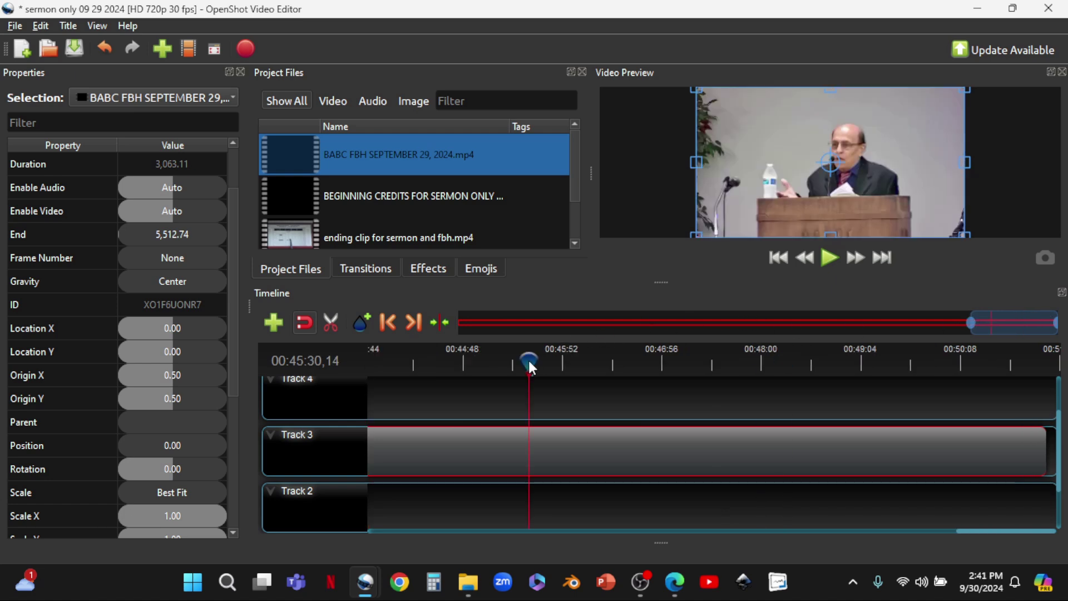
pyautogui.click(611, 361)
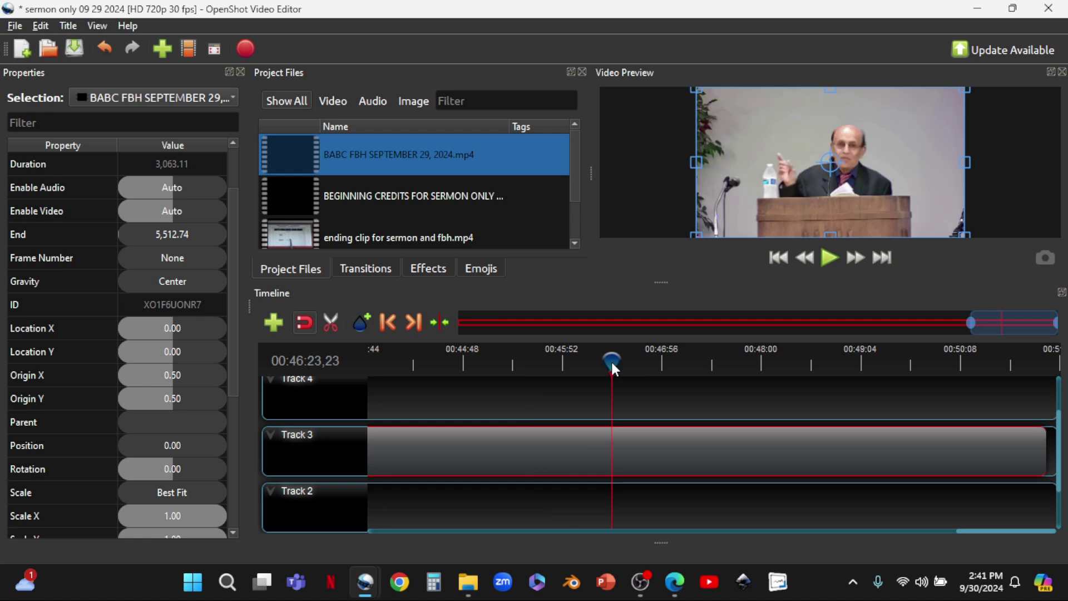
pyautogui.click(707, 359)
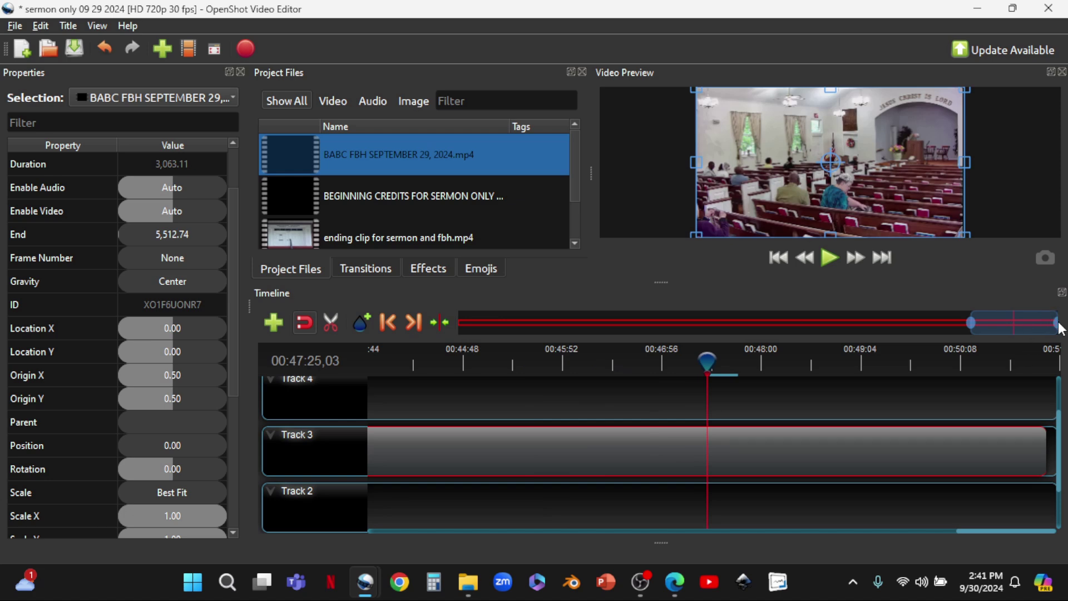
pyautogui.moveTo(1055, 323); pyautogui.dragTo(1000, 324)
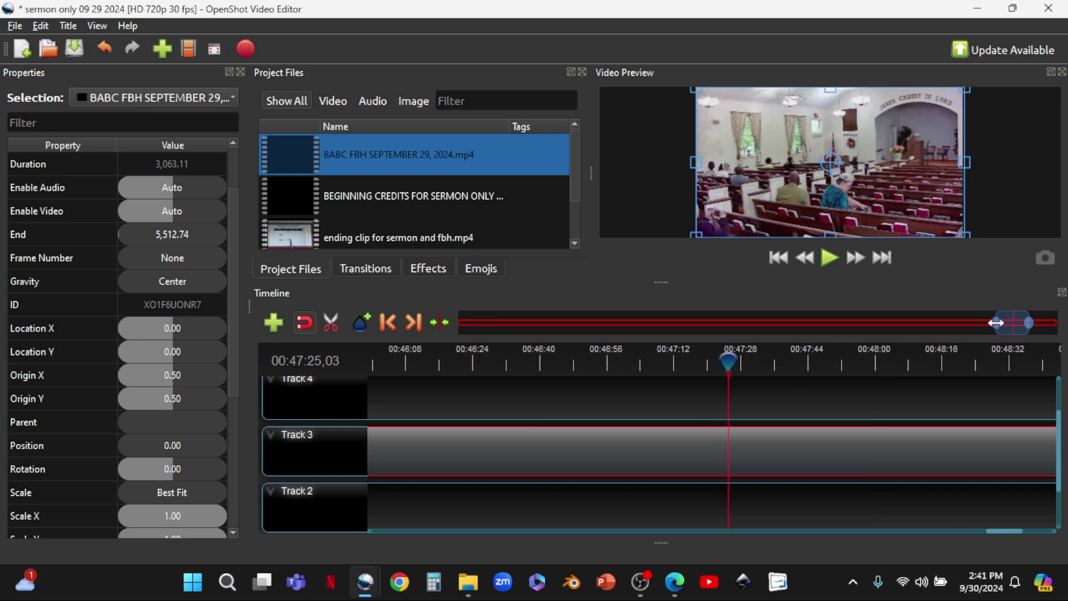
# Step: Step back to about 00:46:57, play the ending, and stop at 00:47:02,23
pyautogui.click(715, 367)
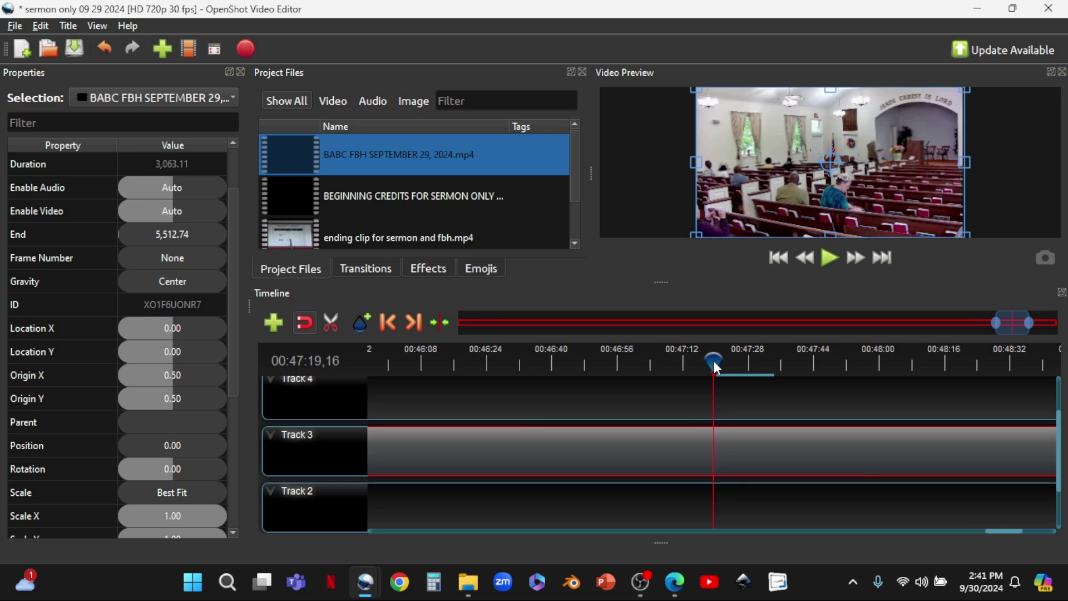
pyautogui.click(683, 367)
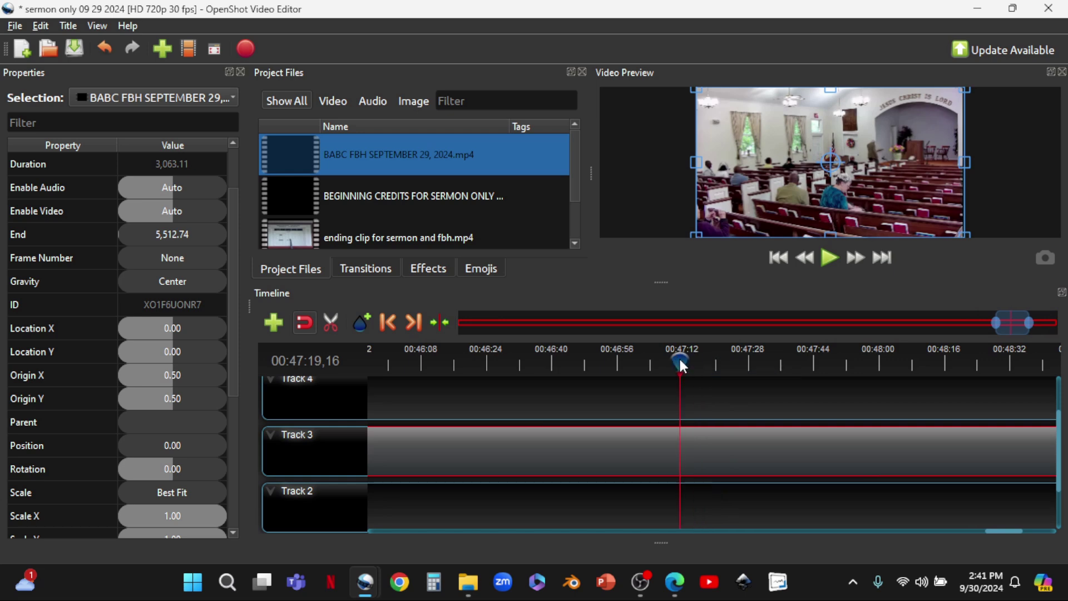
pyautogui.click(646, 366)
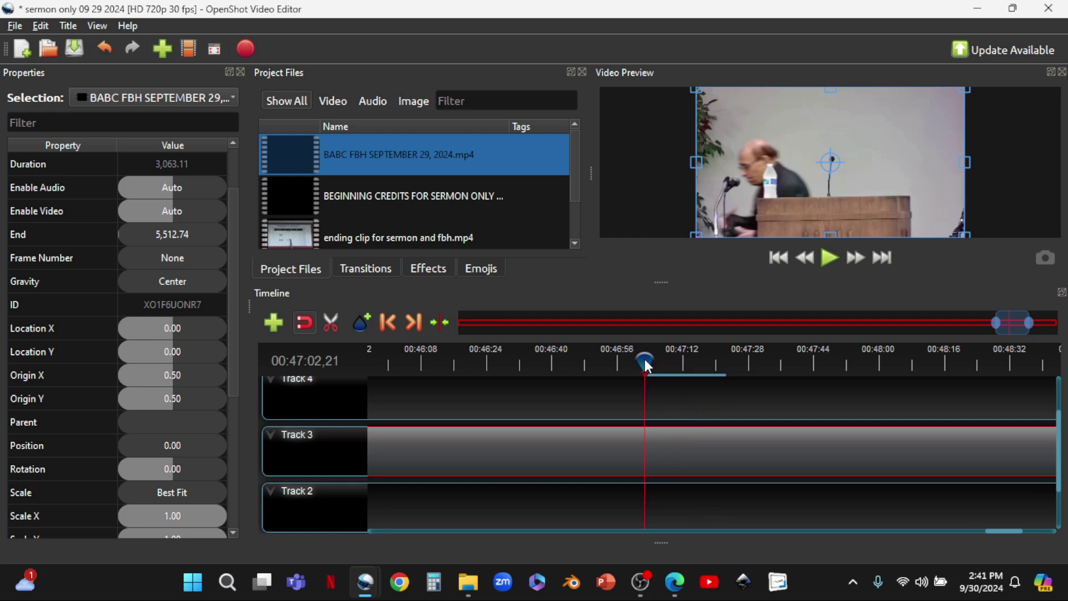
pyautogui.click(624, 366)
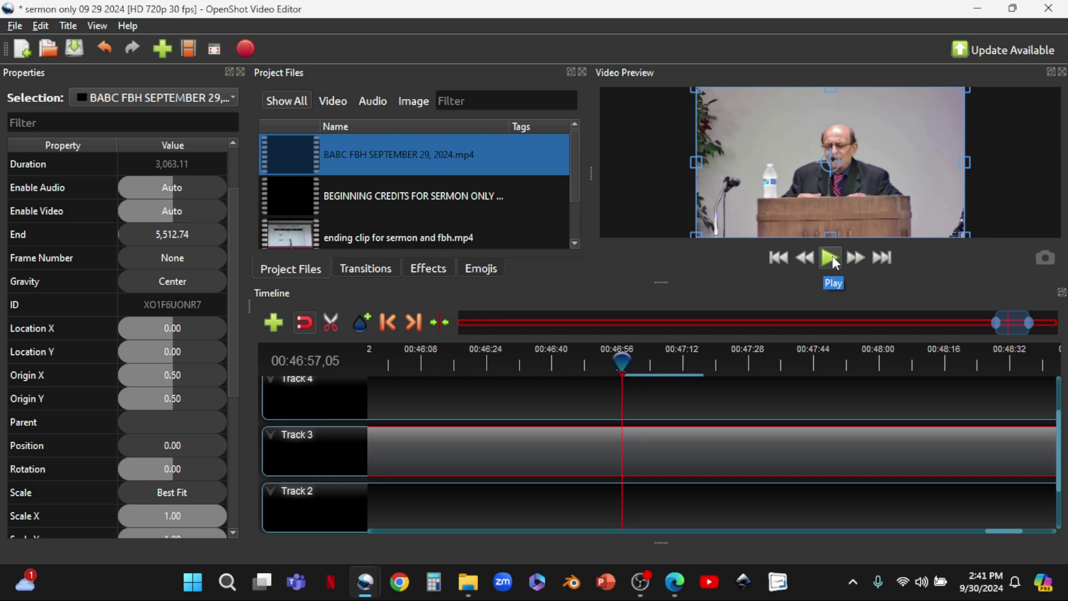
pyautogui.click(836, 265)
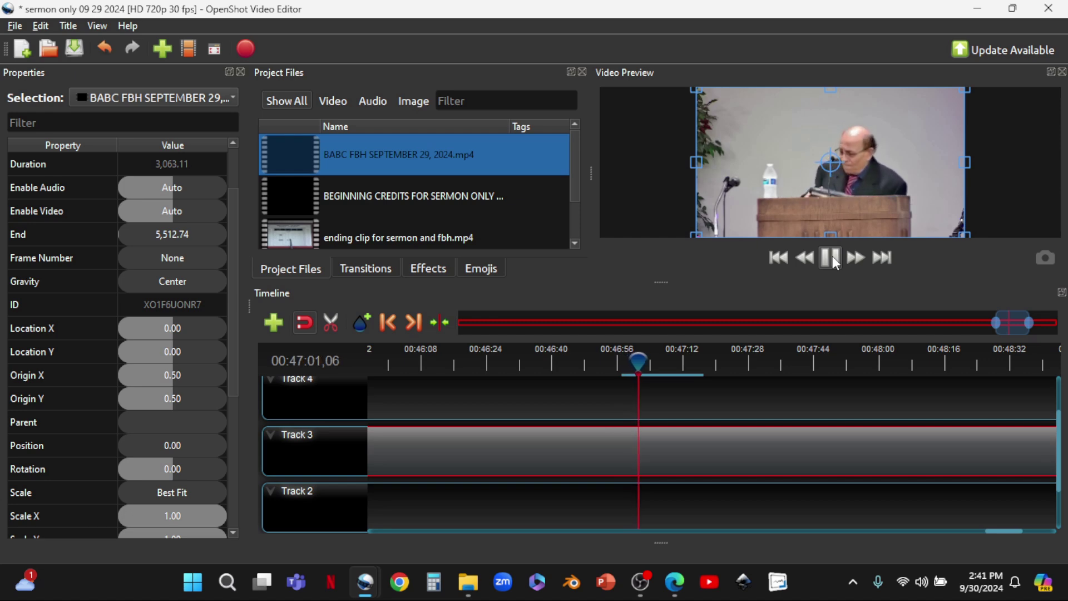
pyautogui.click(841, 257)
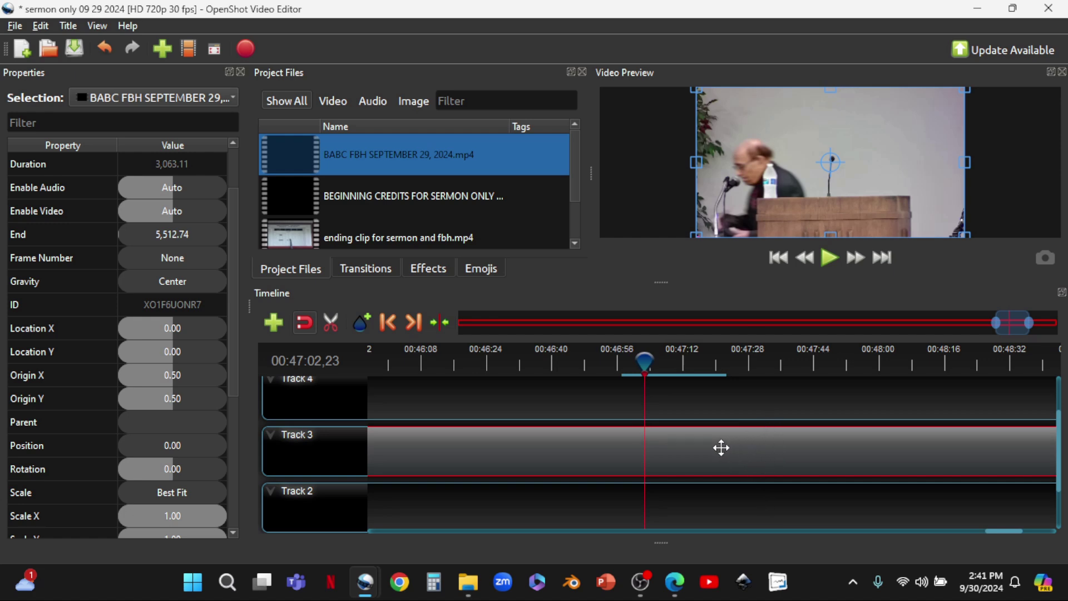
# Step: Slice the sermon clip at 00:47:02,23 with Keep Left Side, leaving 2,822.77 seconds
pyautogui.rightClick(722, 447)
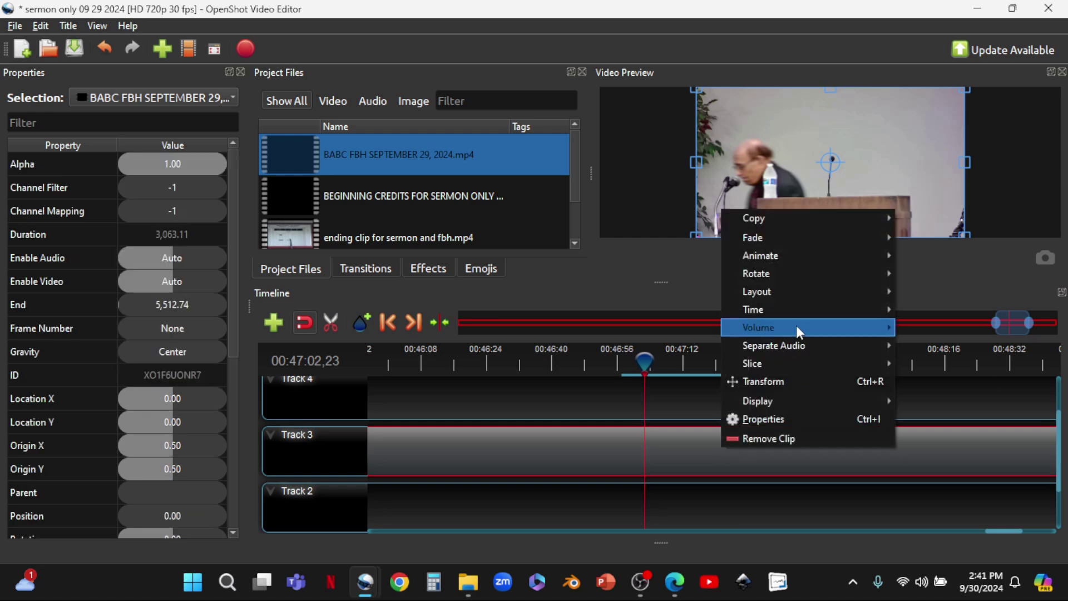
pyautogui.moveTo(773, 365)
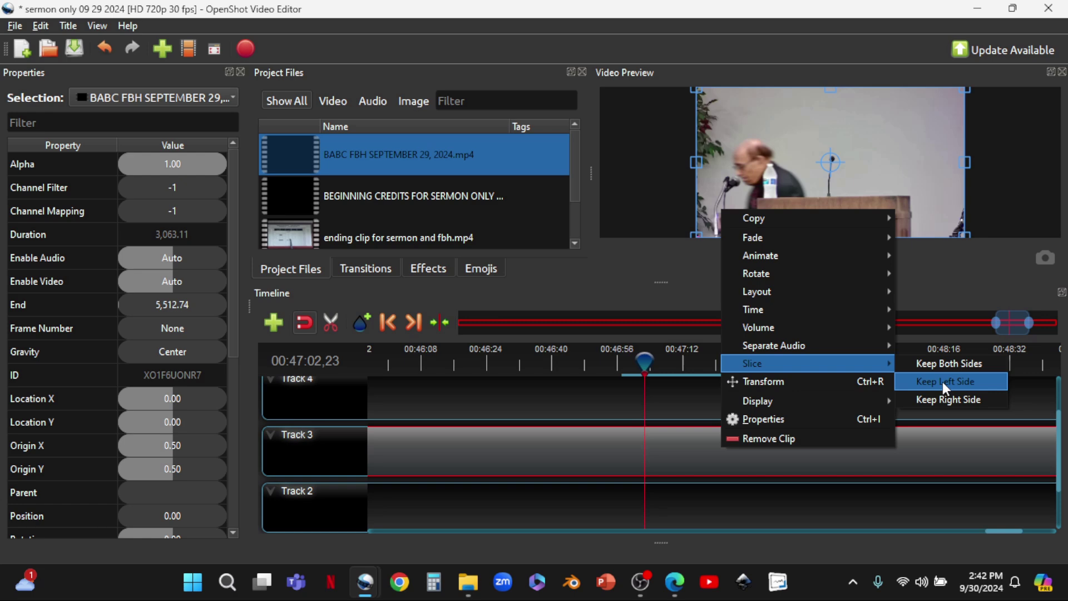
pyautogui.click(946, 388)
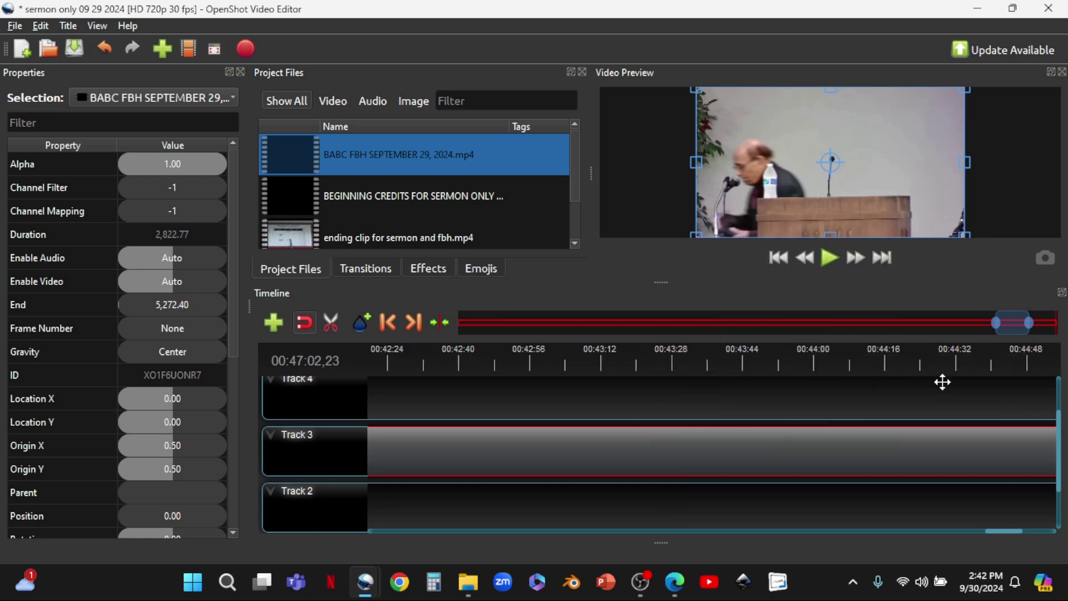
# Step: Jump to the end, replay the trimmed sermon's last seconds from 00:46:56, and save with Ctrl+S
pyautogui.click(883, 257)
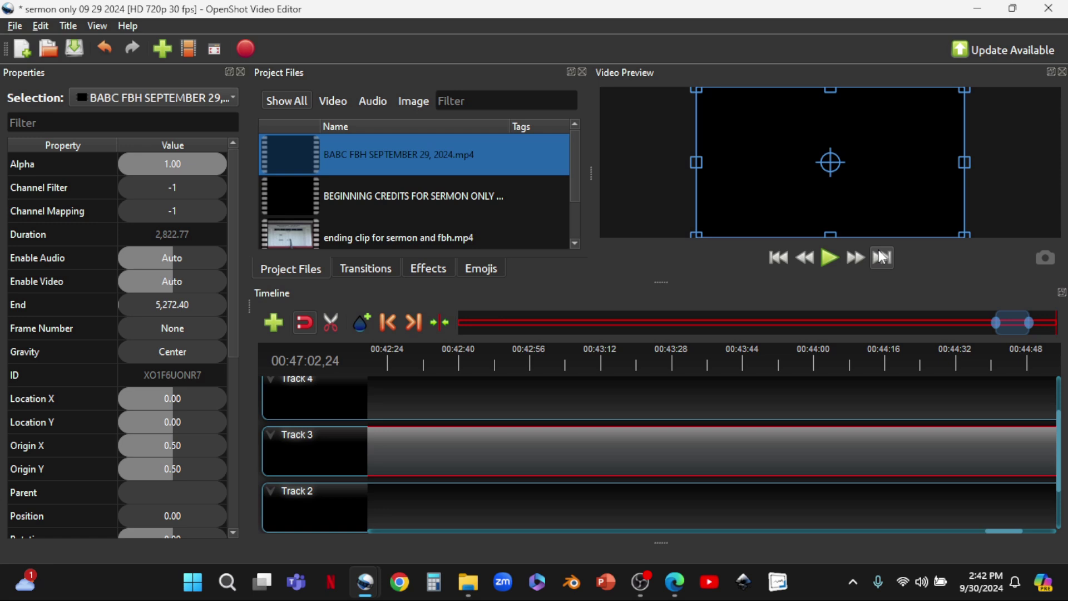
pyautogui.click(439, 319)
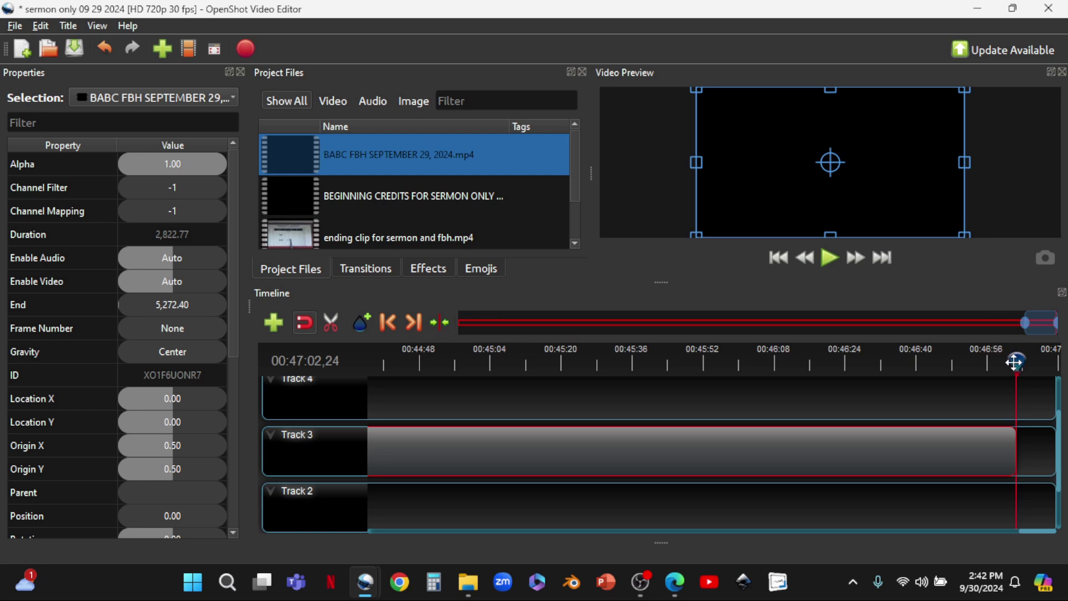
pyautogui.moveTo(1017, 362); pyautogui.dragTo(991, 358)
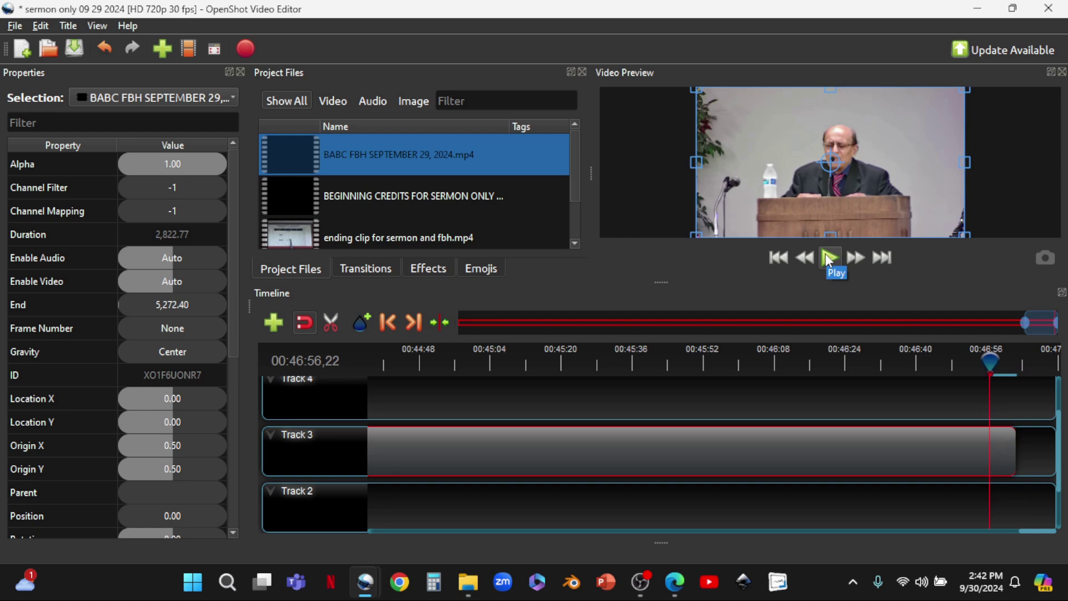
pyautogui.click(830, 259)
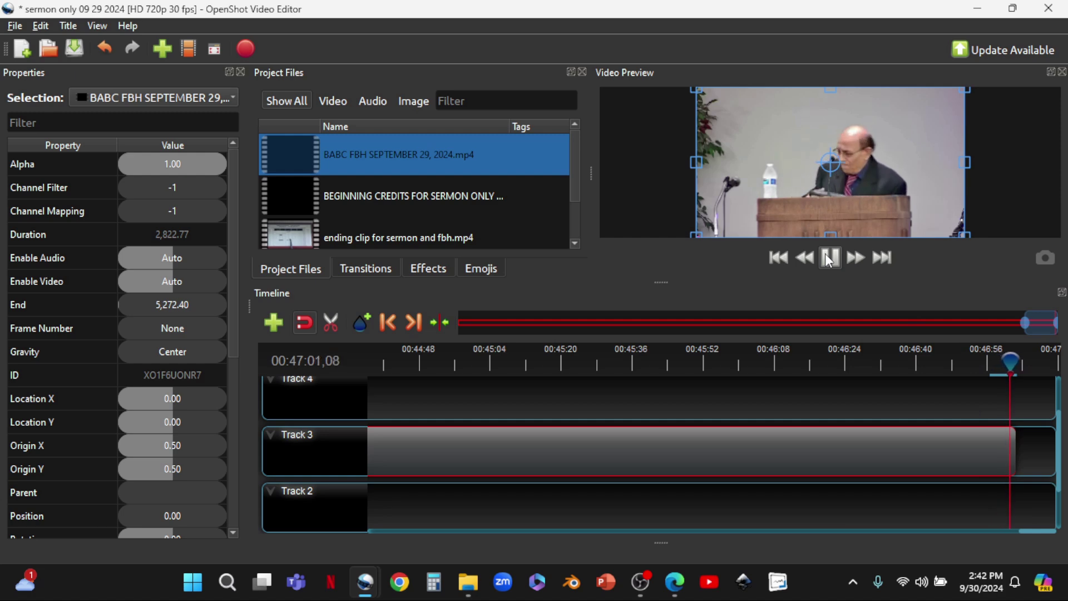
pyautogui.click(830, 259)
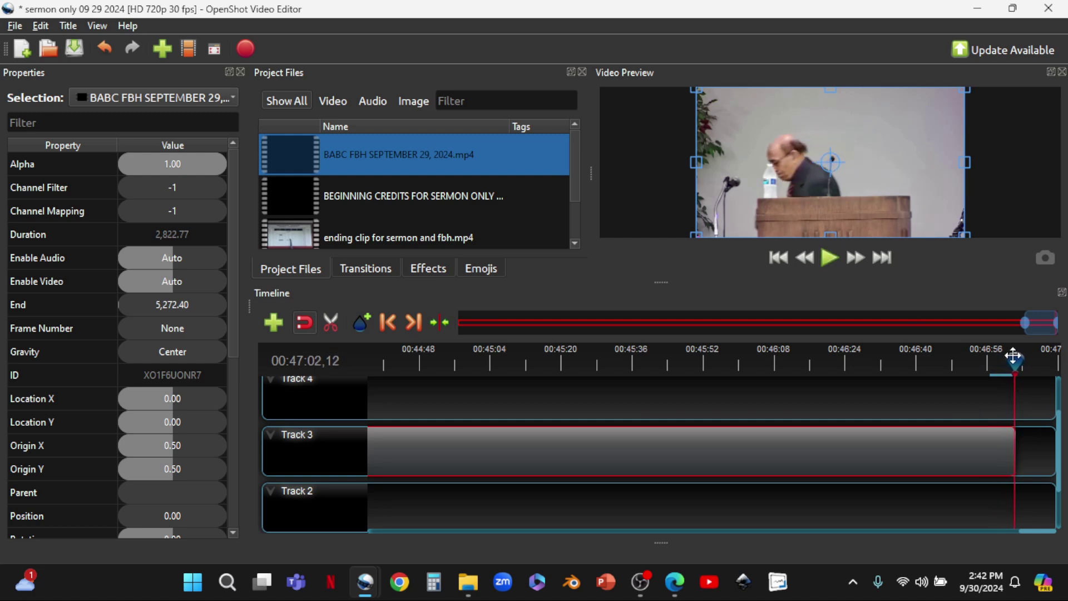
pyautogui.moveTo(1014, 356); pyautogui.dragTo(1008, 359)
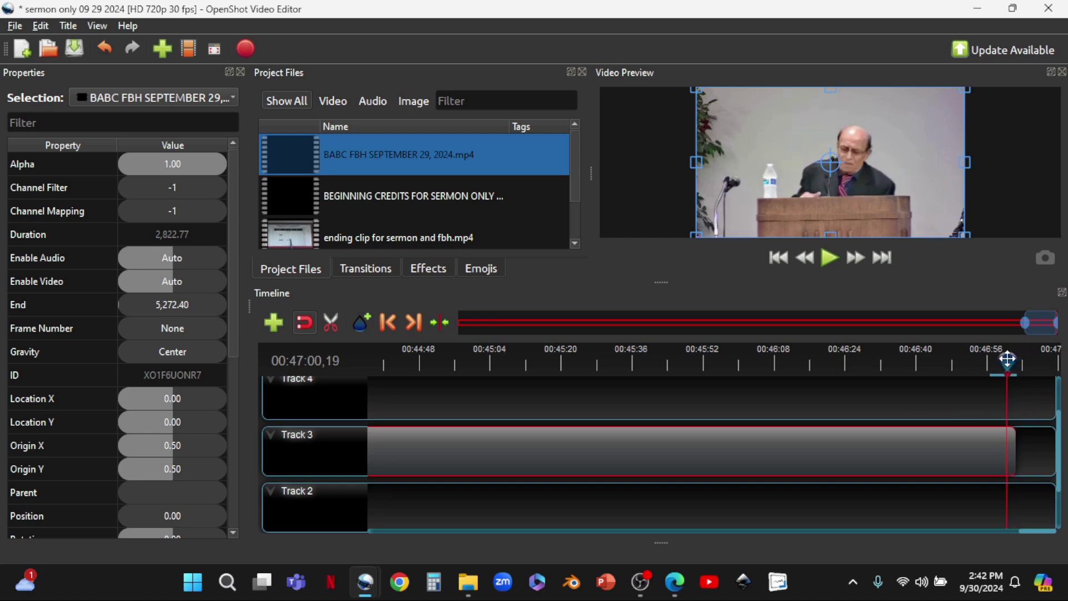
pyautogui.hotkey('ctrl', 's')
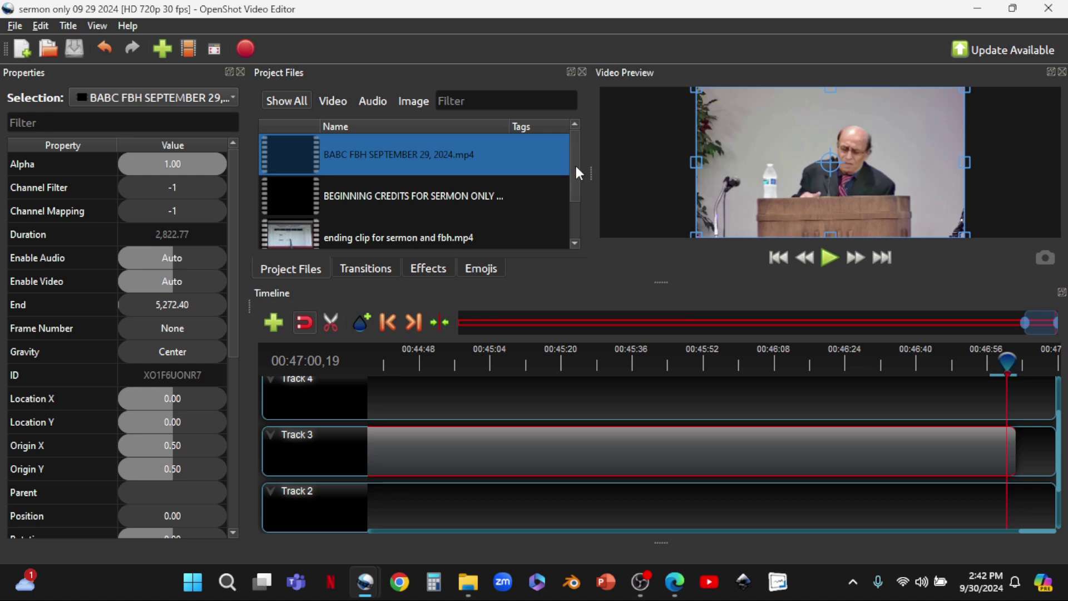
pyautogui.moveTo(576, 166); pyautogui.dragTo(580, 191)
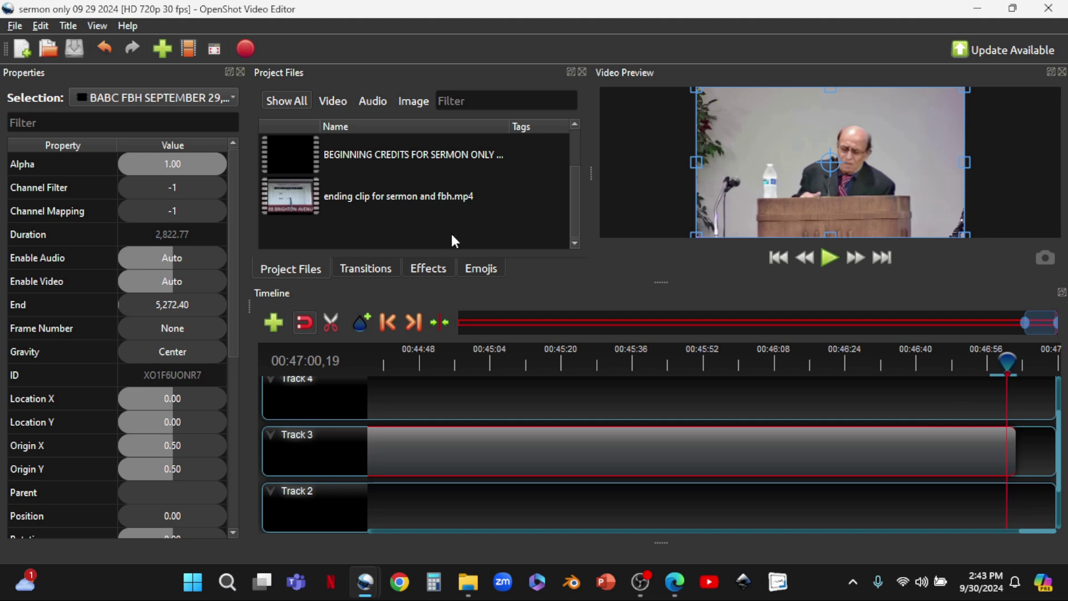
# Step: Drag the ending clip onto Track 4 right after the sermon and play the join
pyautogui.moveTo(296, 189); pyautogui.dragTo(1005, 379)
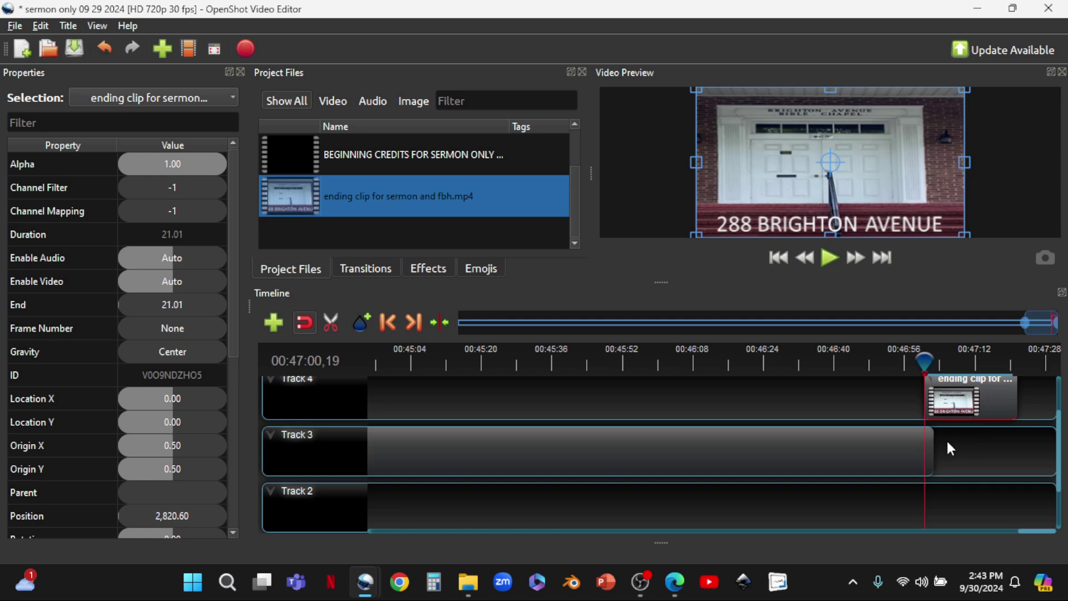
pyautogui.click(967, 397)
pyautogui.moveTo(967, 397); pyautogui.dragTo(985, 464)
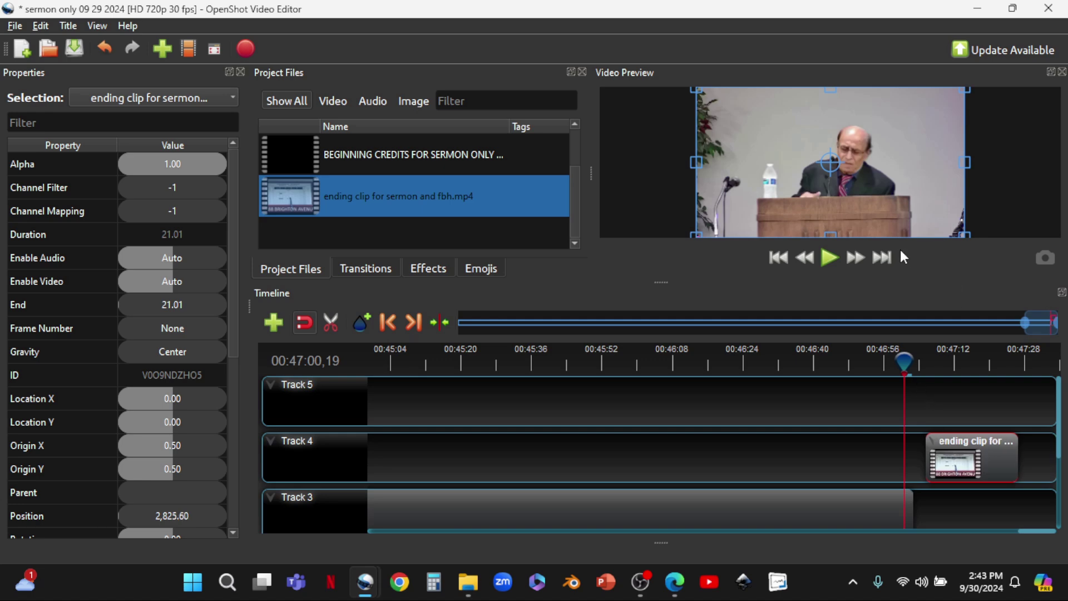
pyautogui.click(830, 259)
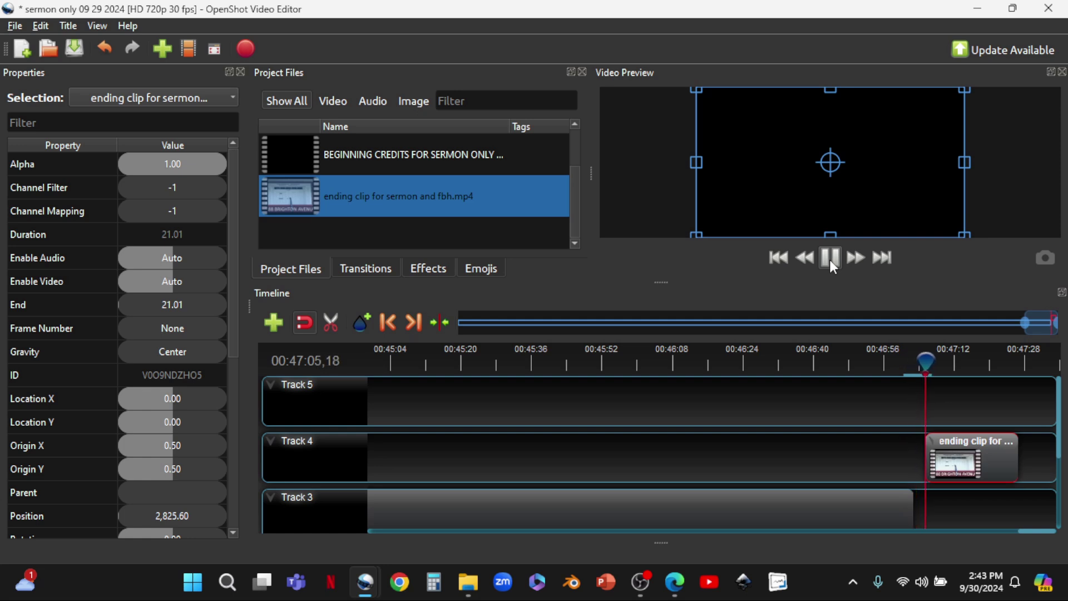
pyautogui.click(830, 259)
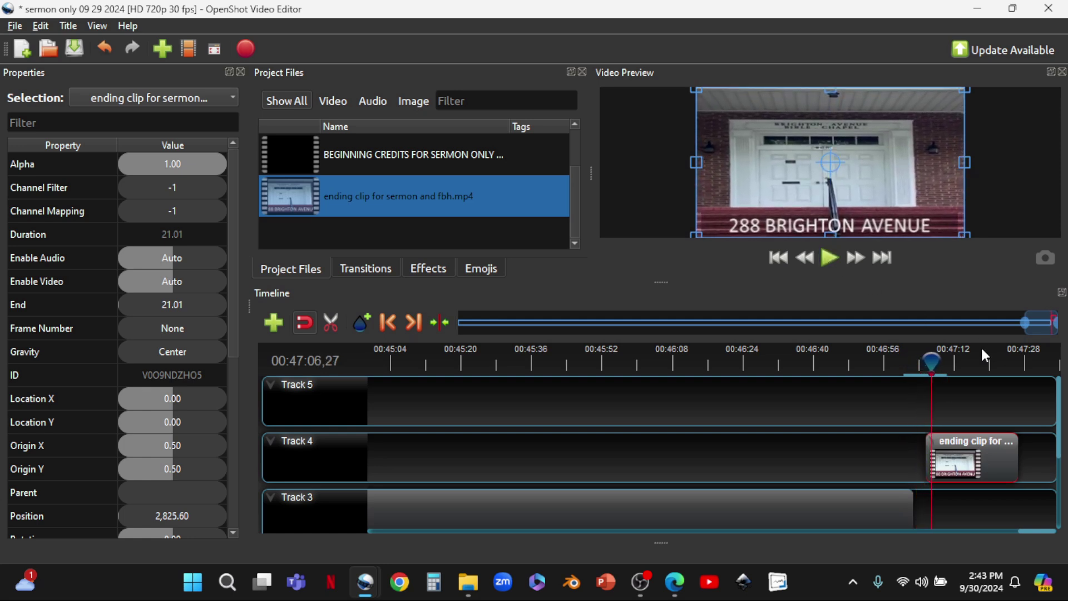
# Step: Nudge the ending clip to start at 2,821.73, then replay the transition from 00:47:01
pyautogui.moveTo(932, 359); pyautogui.dragTo(909, 352)
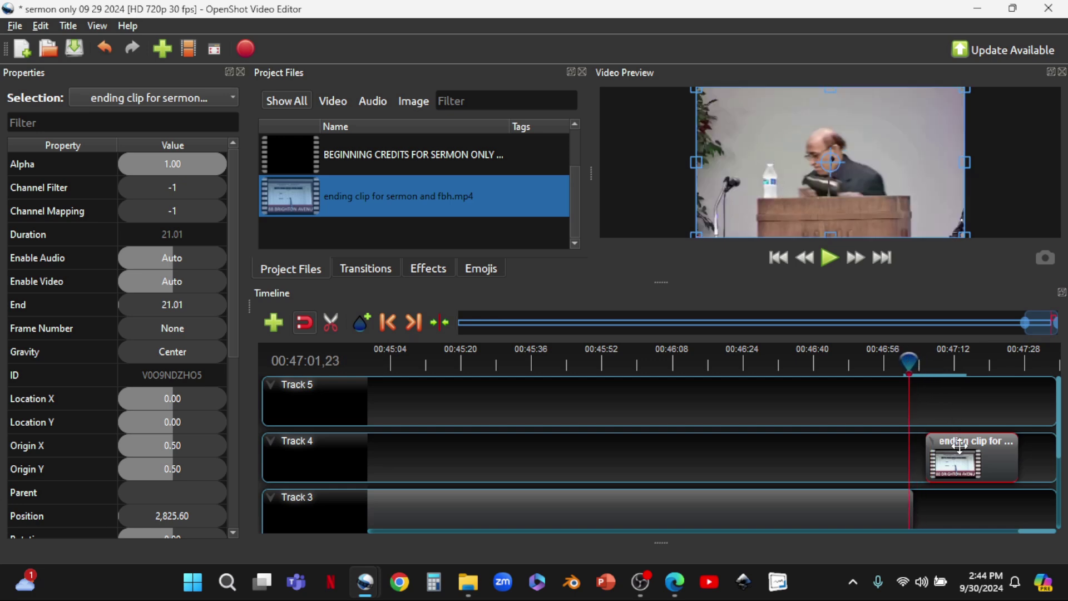
pyautogui.moveTo(958, 444); pyautogui.dragTo(941, 445)
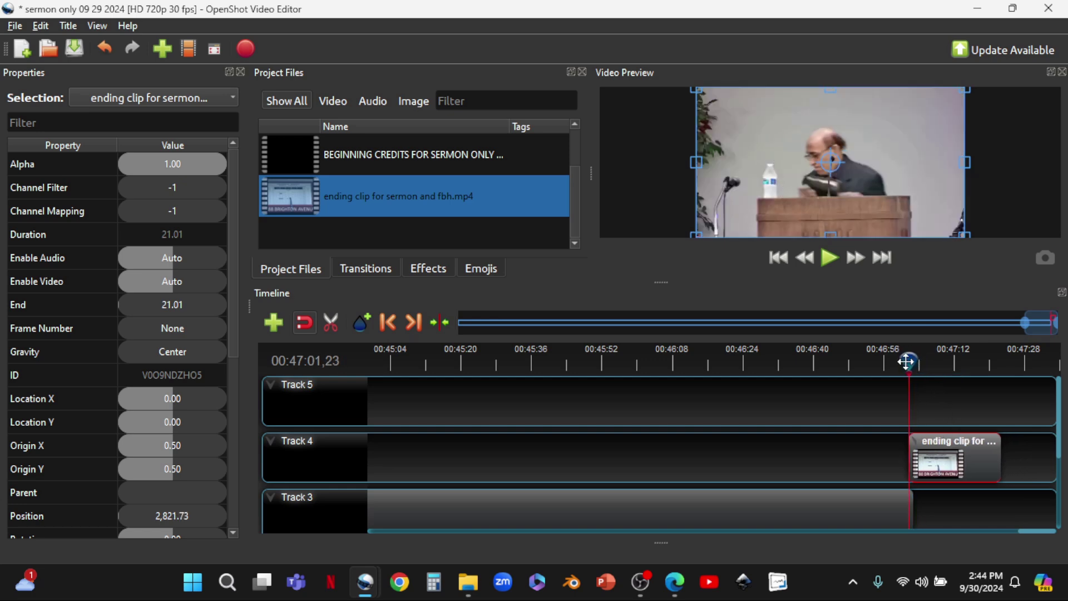
pyautogui.moveTo(912, 360); pyautogui.dragTo(900, 360)
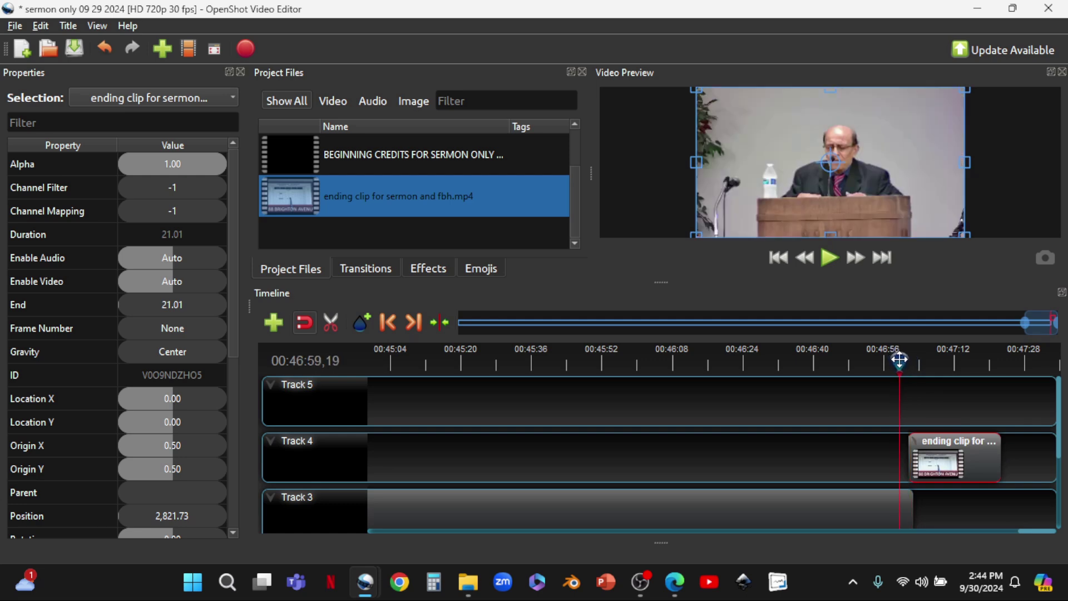
pyautogui.click(824, 259)
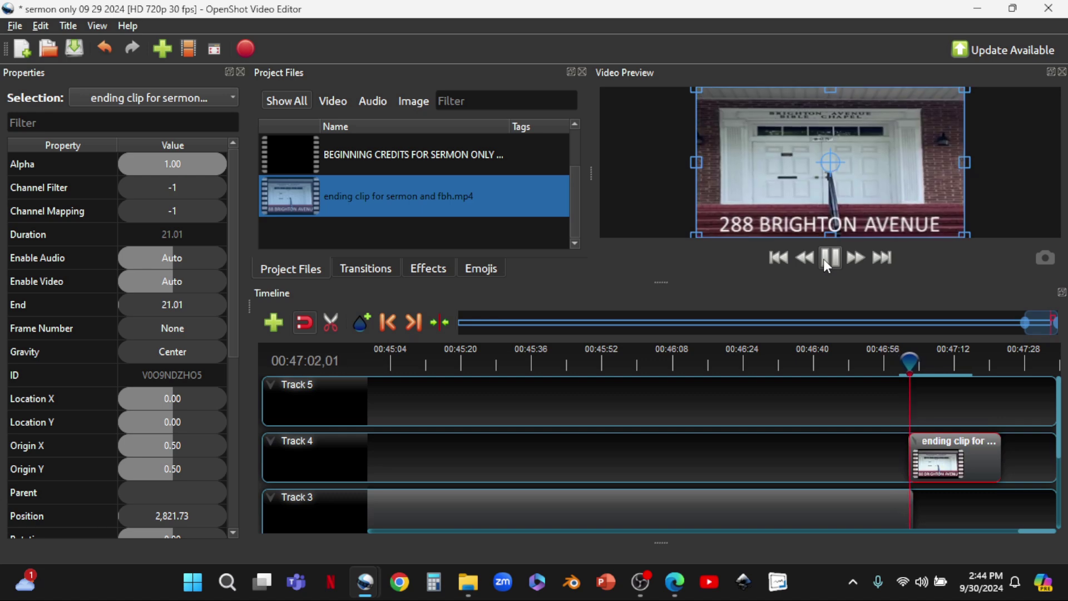
pyautogui.click(828, 266)
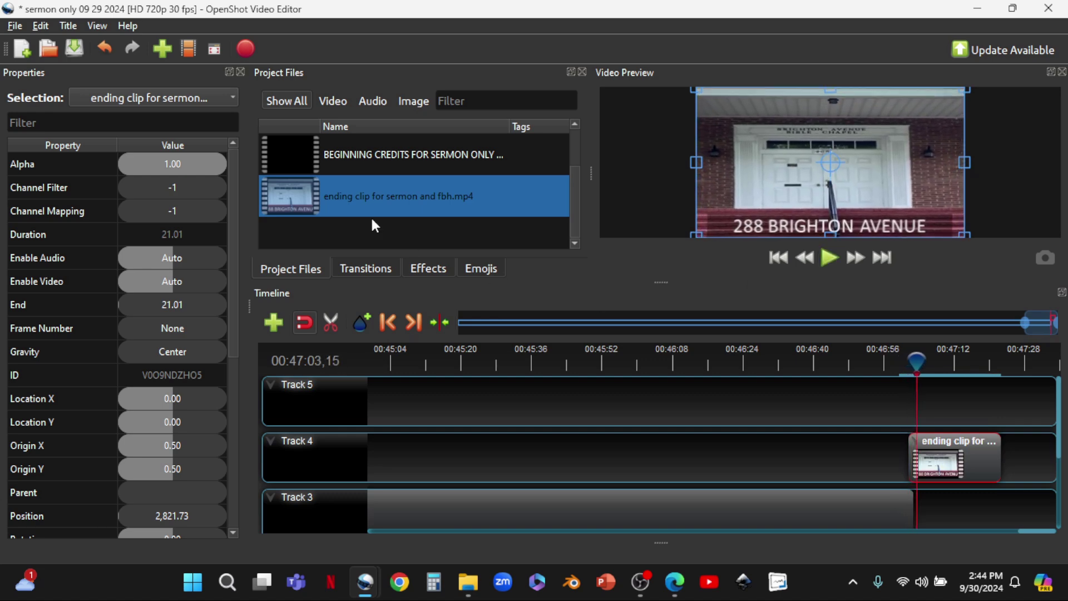
# Step: Save via File > Save Project, jump to the start, and scroll the timeline to Track 3
pyautogui.click(20, 28)
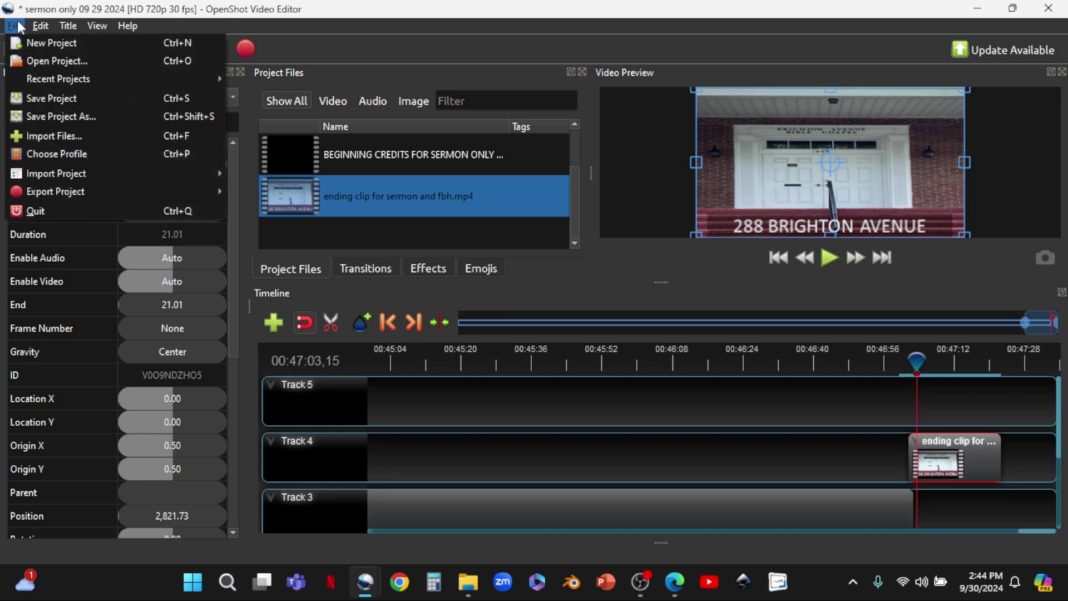
pyautogui.click(36, 97)
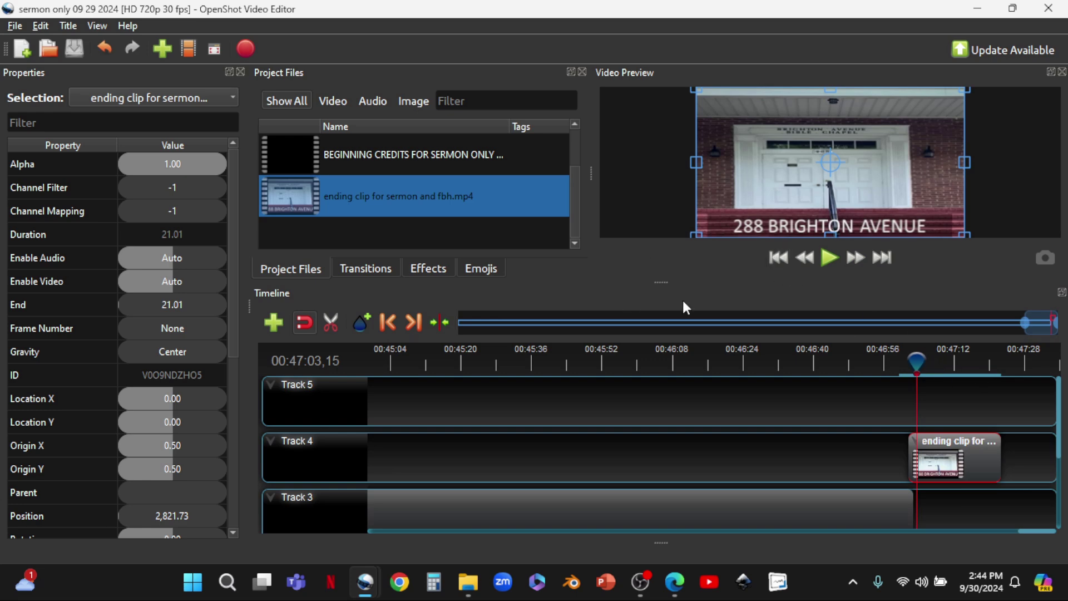
pyautogui.click(778, 258)
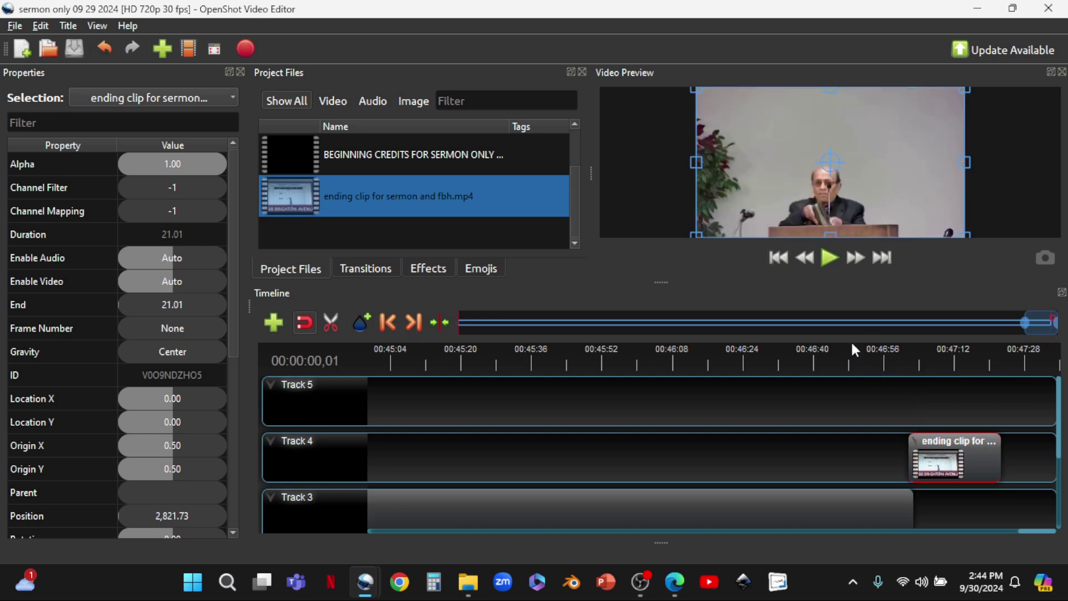
pyautogui.click(437, 321)
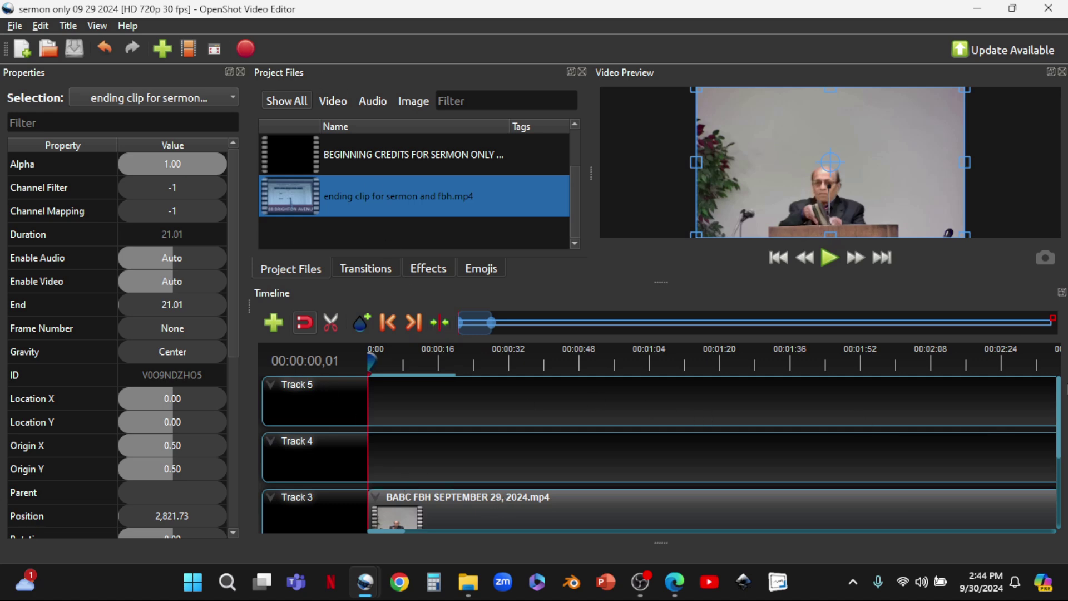
pyautogui.moveTo(1063, 420); pyautogui.dragTo(1063, 467)
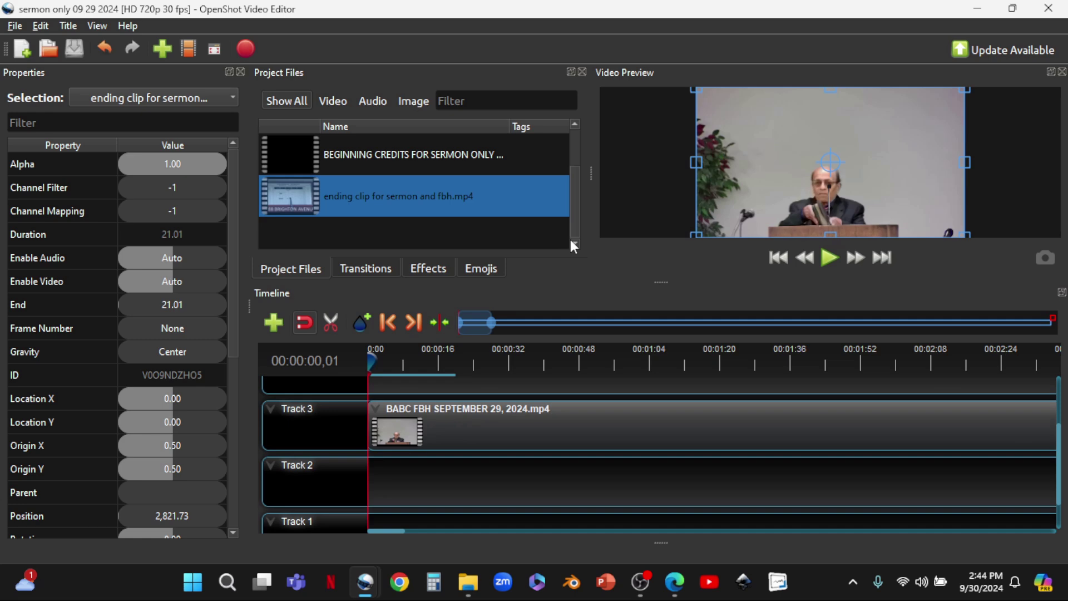
# Step: Drag the 53.33-second BEGINNING CREDITS file onto Track 2 at 0:00 beneath the sermon clip
pyautogui.click(298, 149)
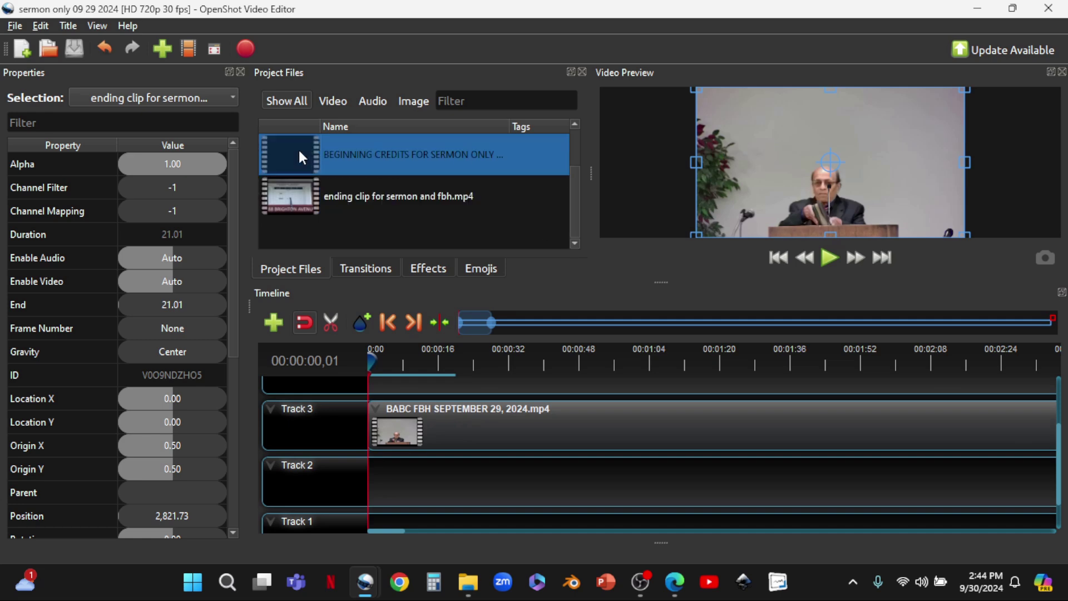
pyautogui.moveTo(298, 149); pyautogui.dragTo(358, 483)
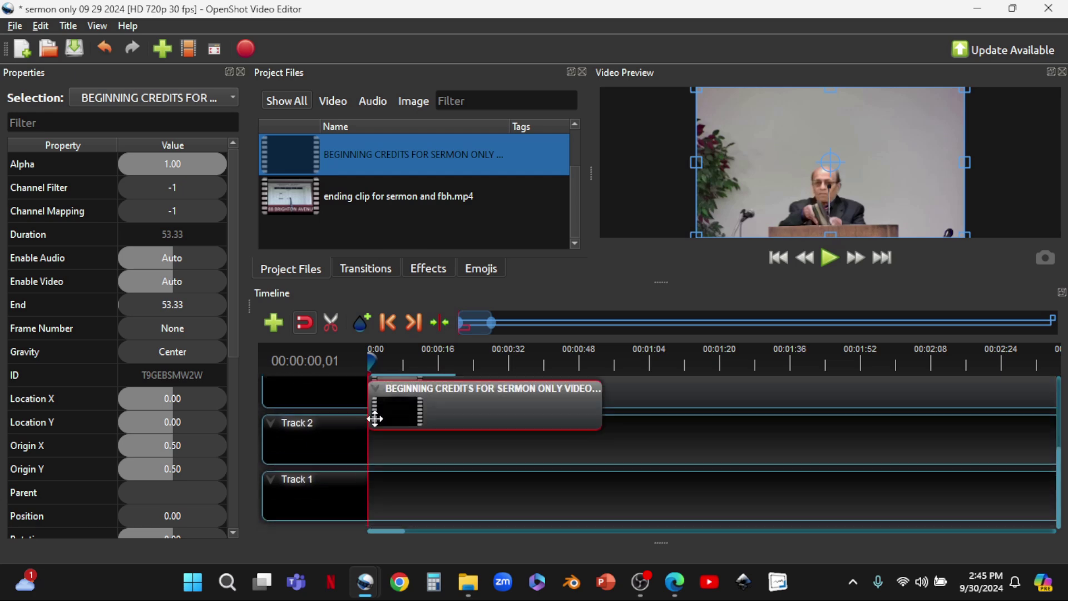
pyautogui.moveTo(375, 418); pyautogui.dragTo(370, 454)
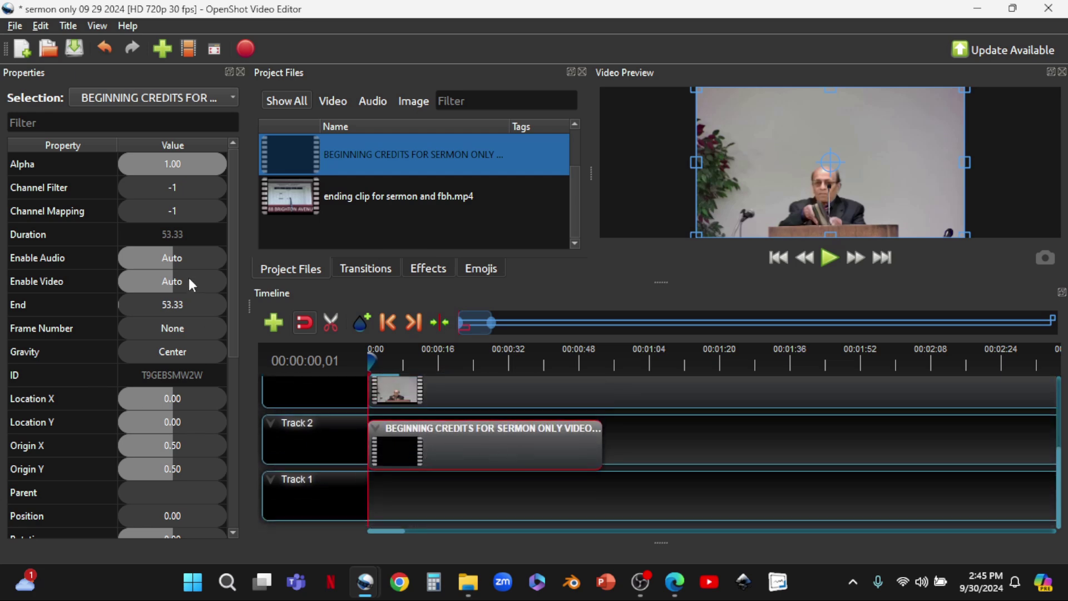
pyautogui.moveTo(232, 325); pyautogui.dragTo(231, 350)
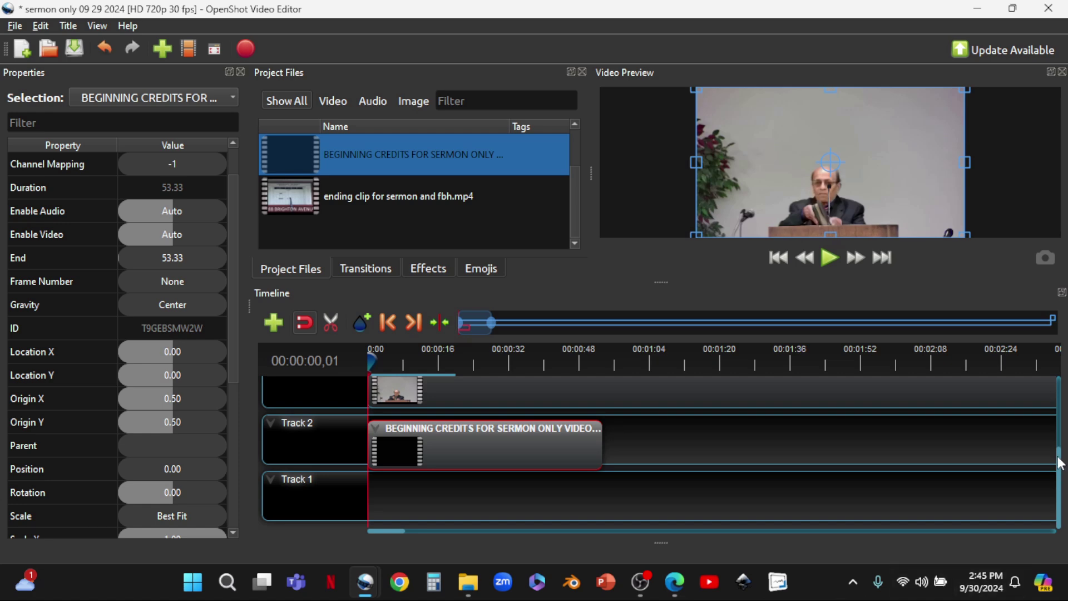
pyautogui.moveTo(1061, 464); pyautogui.dragTo(1057, 429)
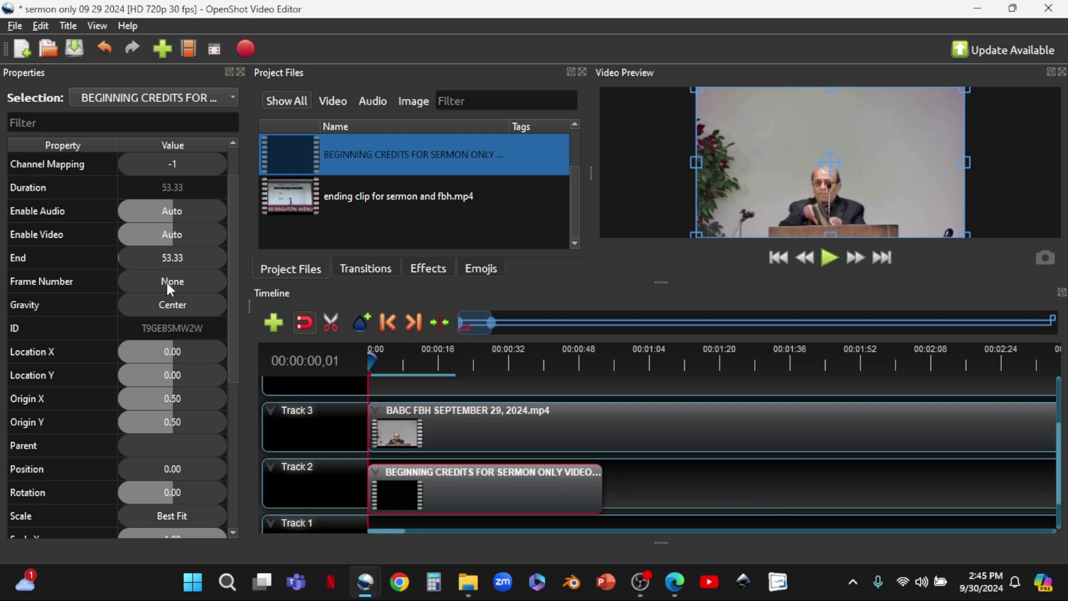
# Step: Select the sermon clip, save with Ctrl+S, and set its Alpha to 0 at the timeline start
pyautogui.click(461, 432)
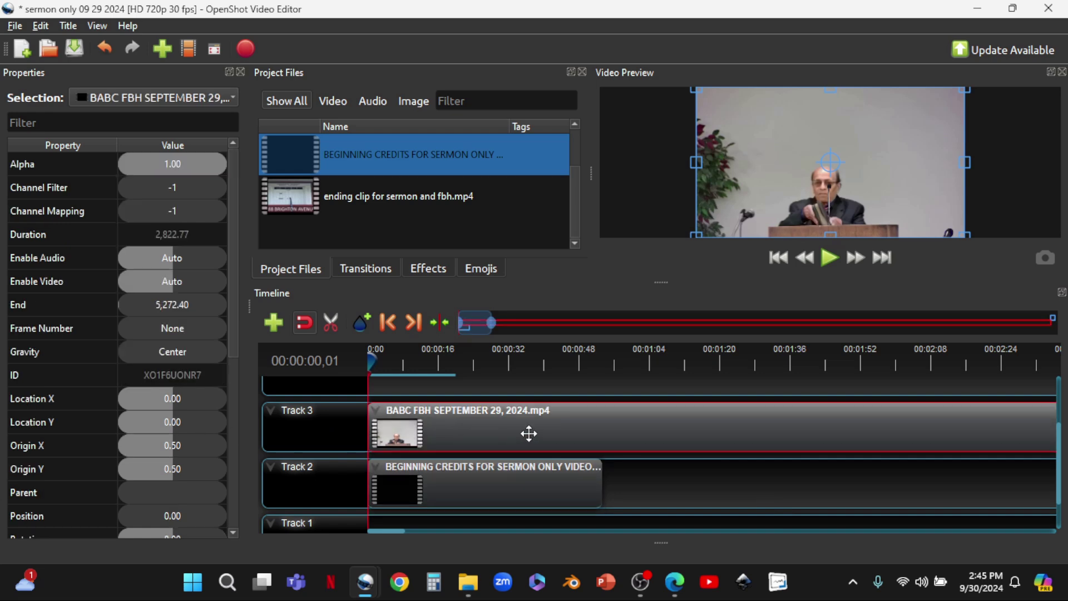
pyautogui.hotkey('ctrl', 's')
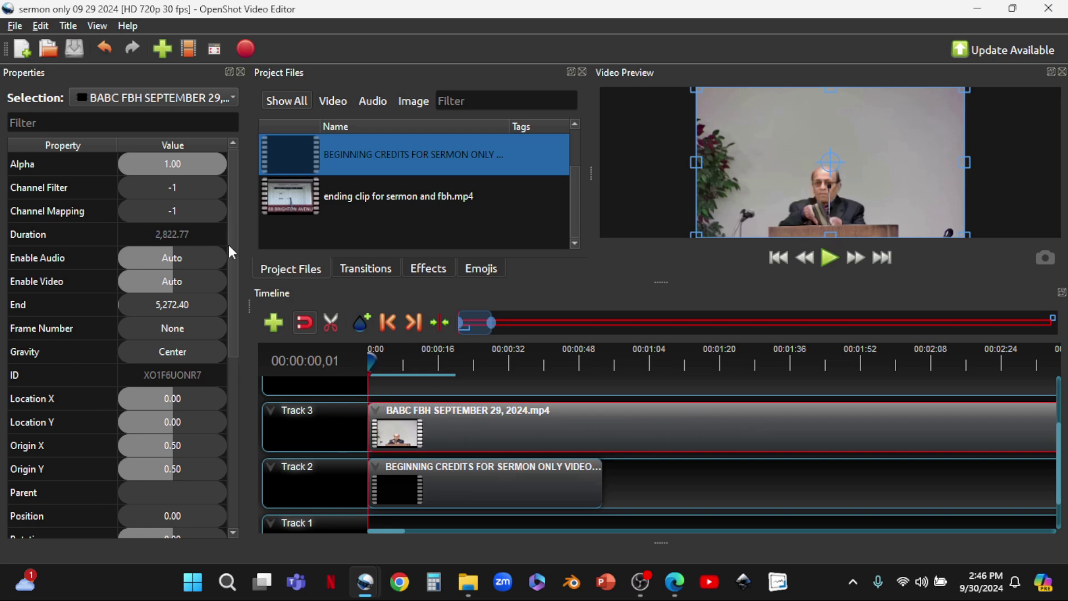
pyautogui.moveTo(28, 165); pyautogui.dragTo(87, 158)
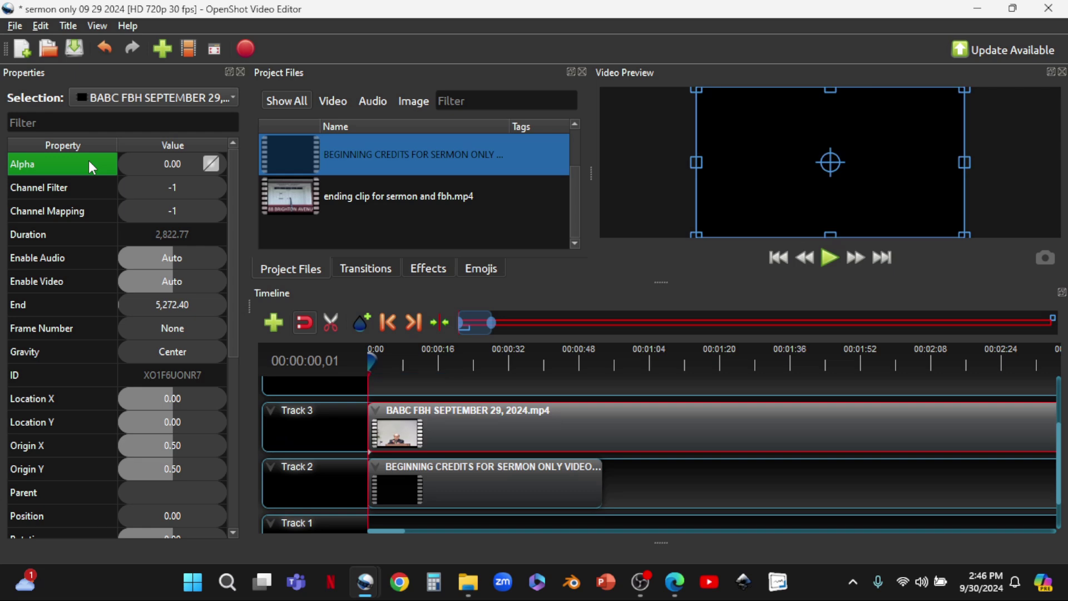
pyautogui.click(176, 161)
pyautogui.click(180, 167)
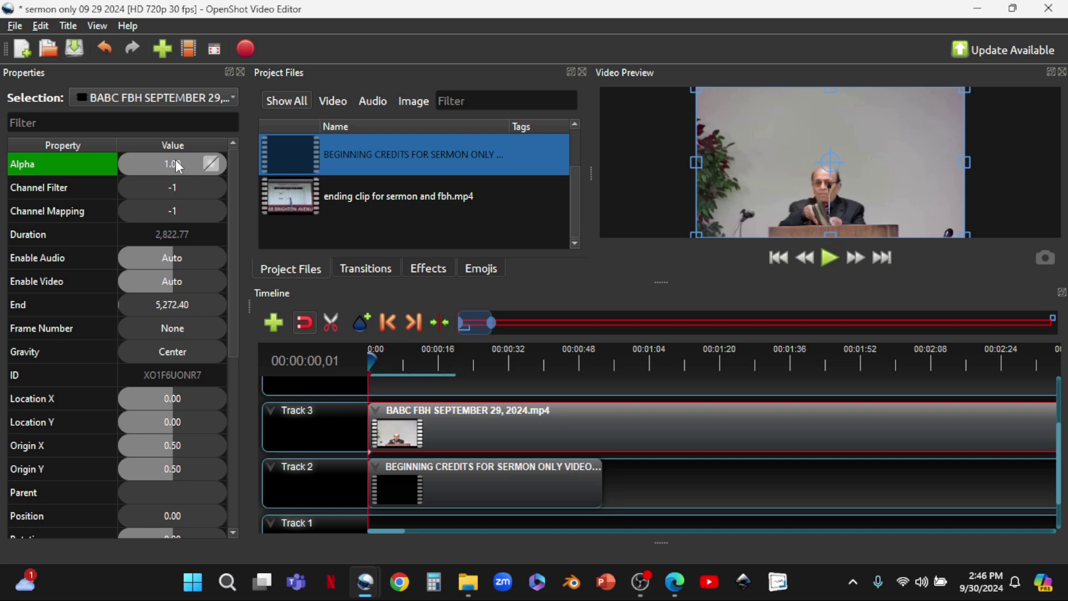
pyautogui.doubleClick(178, 164)
pyautogui.write('0')
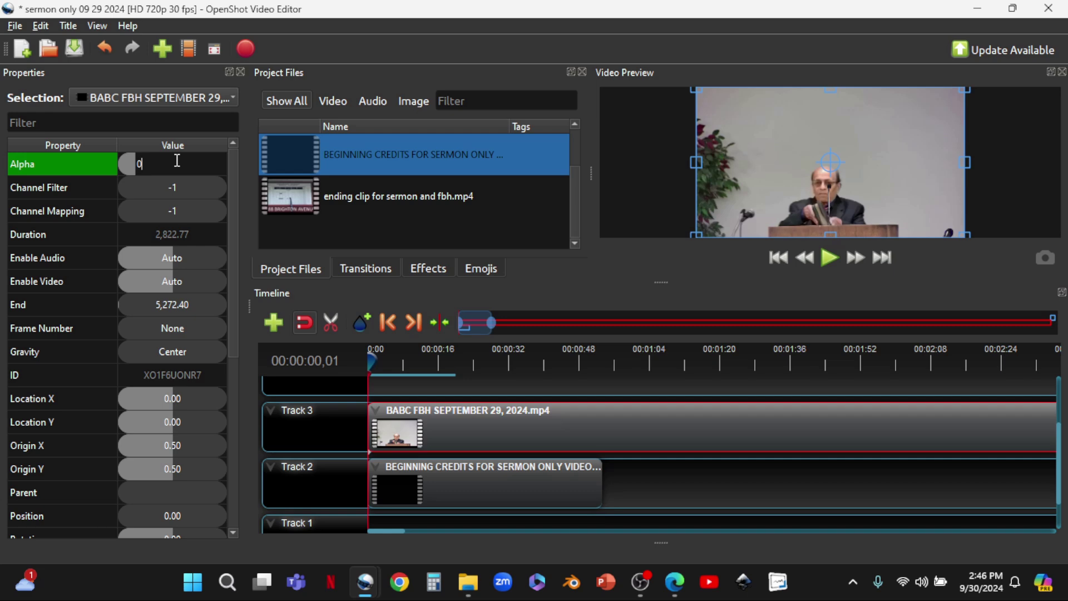
pyautogui.press('Return')
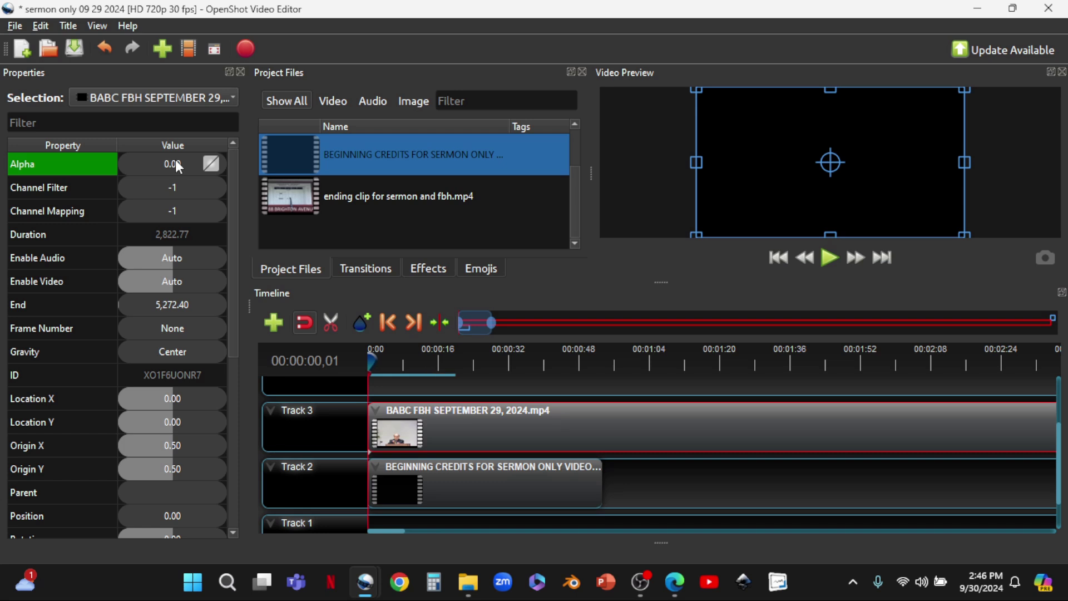
pyautogui.click(438, 492)
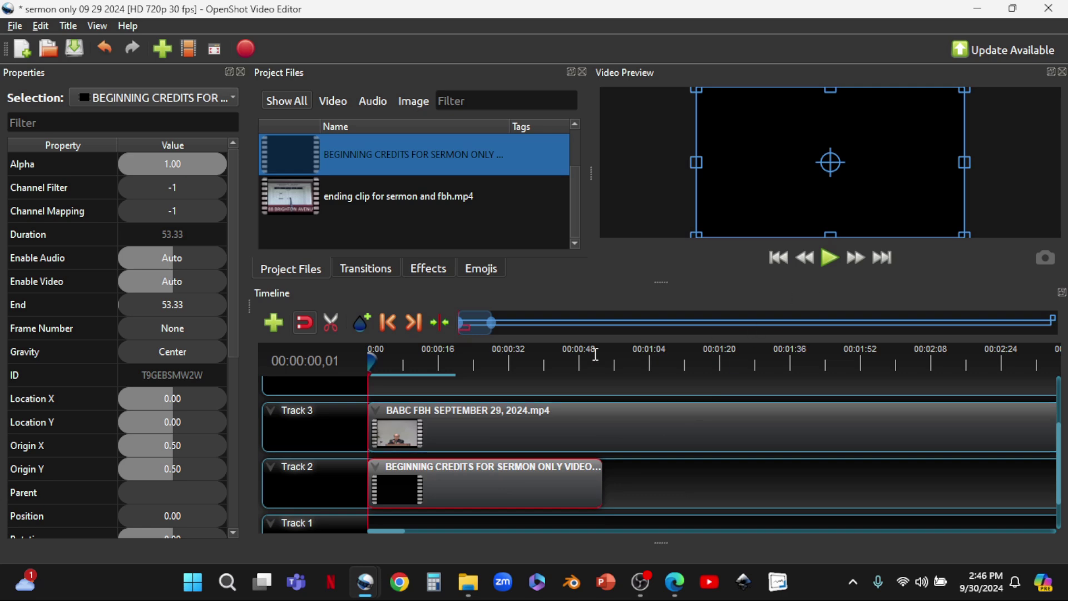
pyautogui.moveTo(370, 359); pyautogui.dragTo(431, 365)
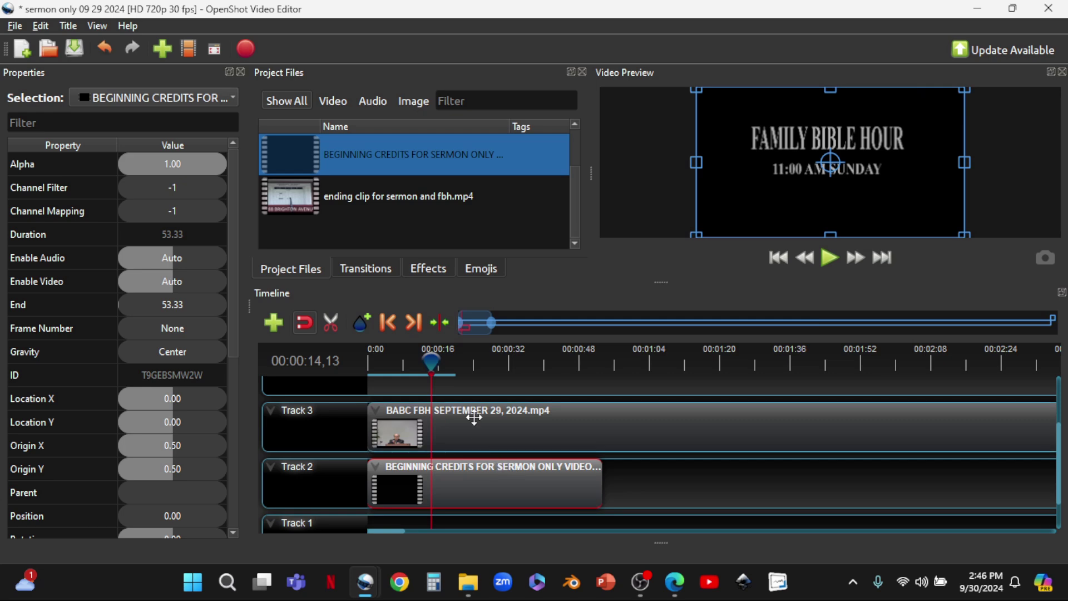
pyautogui.moveTo(423, 361); pyautogui.dragTo(422, 360)
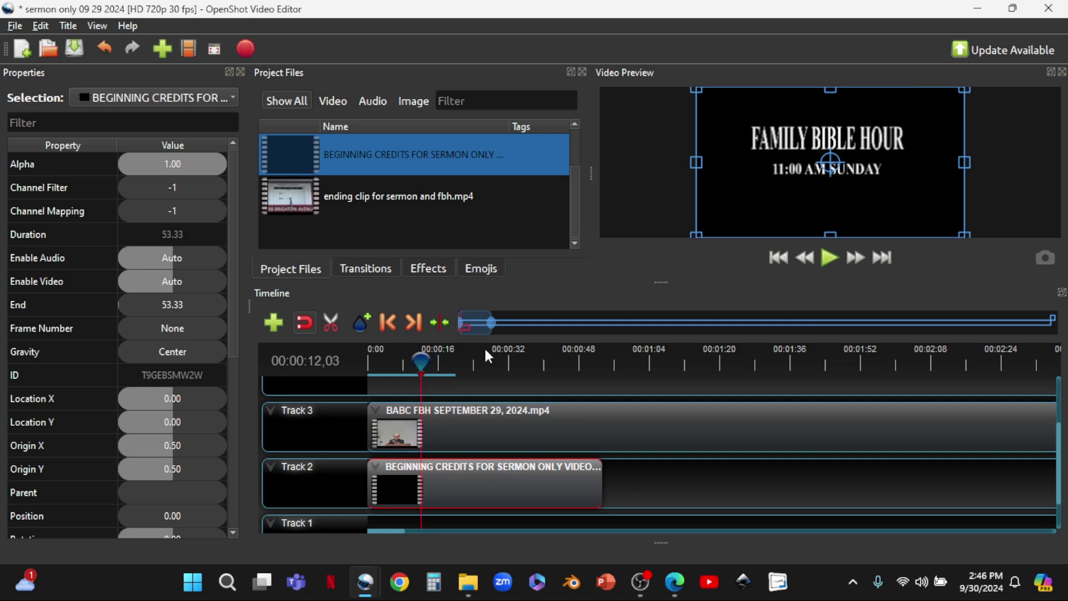
pyautogui.click(829, 257)
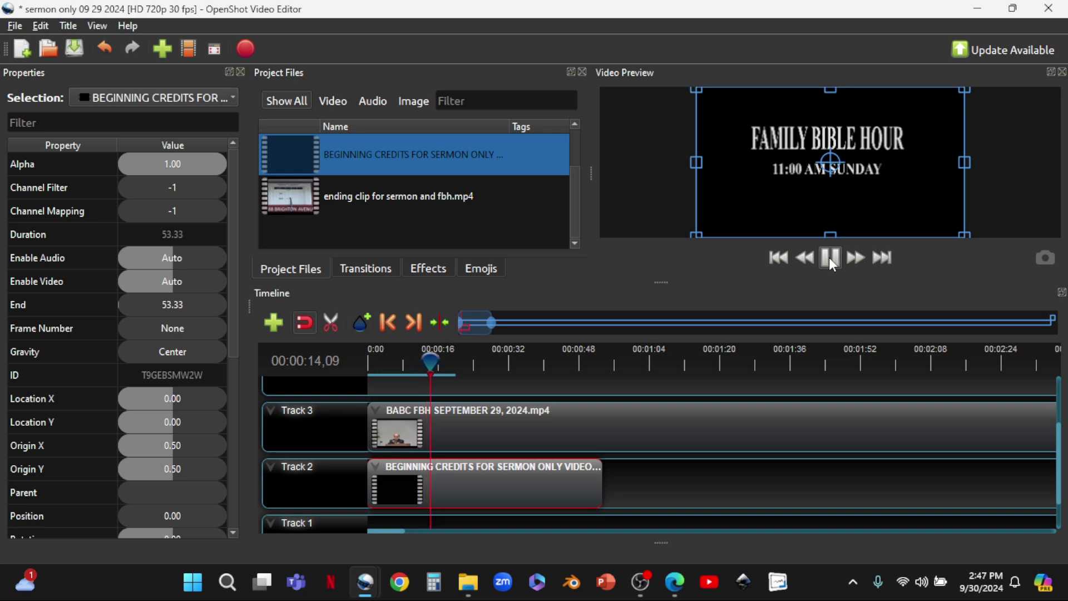
pyautogui.click(830, 258)
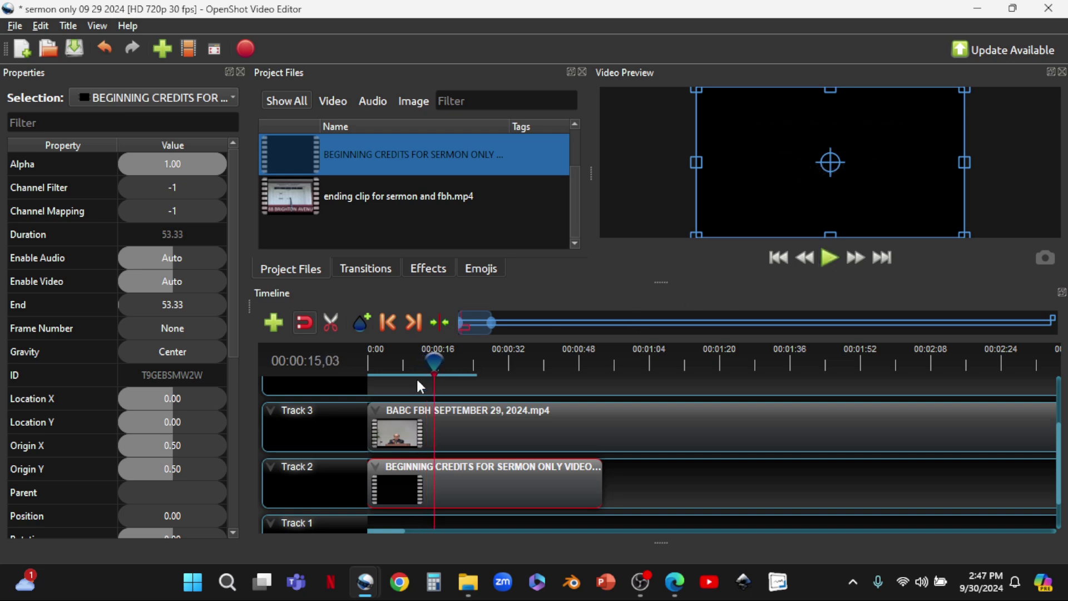
pyautogui.moveTo(434, 359); pyautogui.dragTo(432, 358)
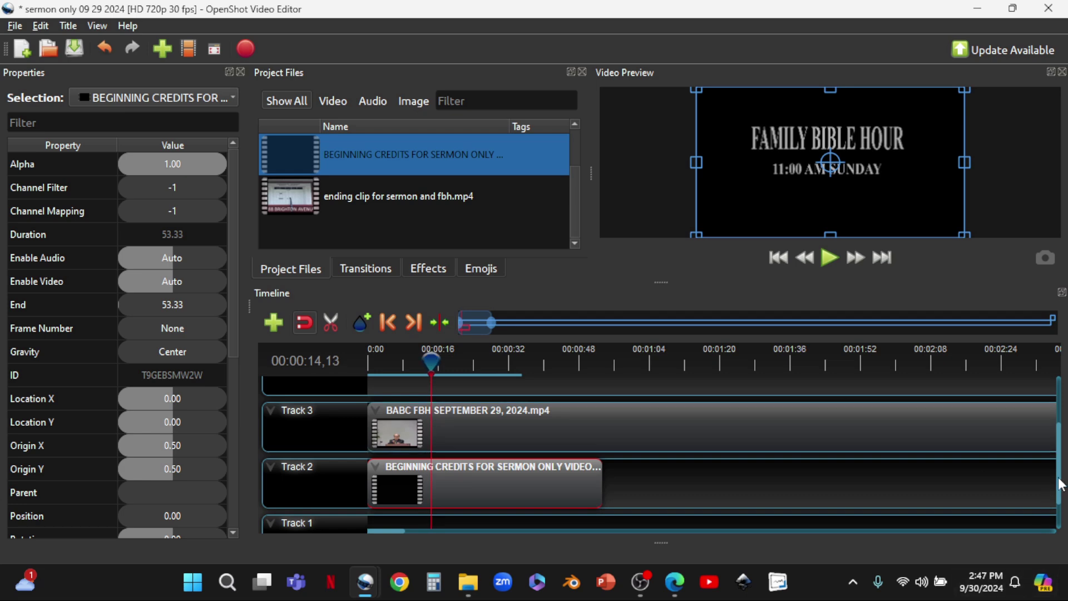
pyautogui.moveTo(1062, 486); pyautogui.dragTo(1061, 449)
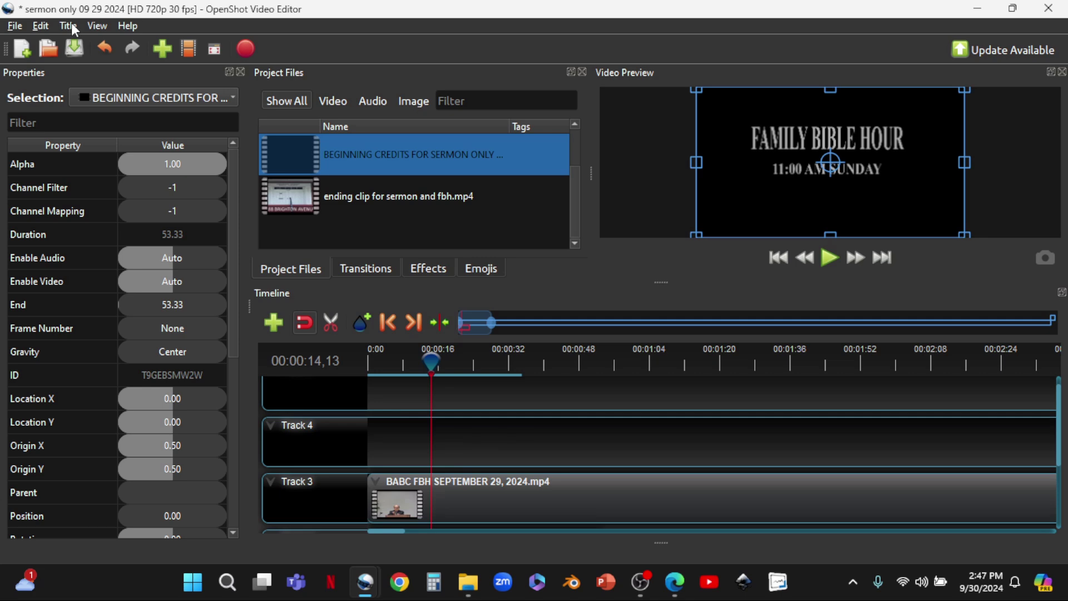
# Step: Start a new title from the Standard 3 three-line template
pyautogui.click(70, 26)
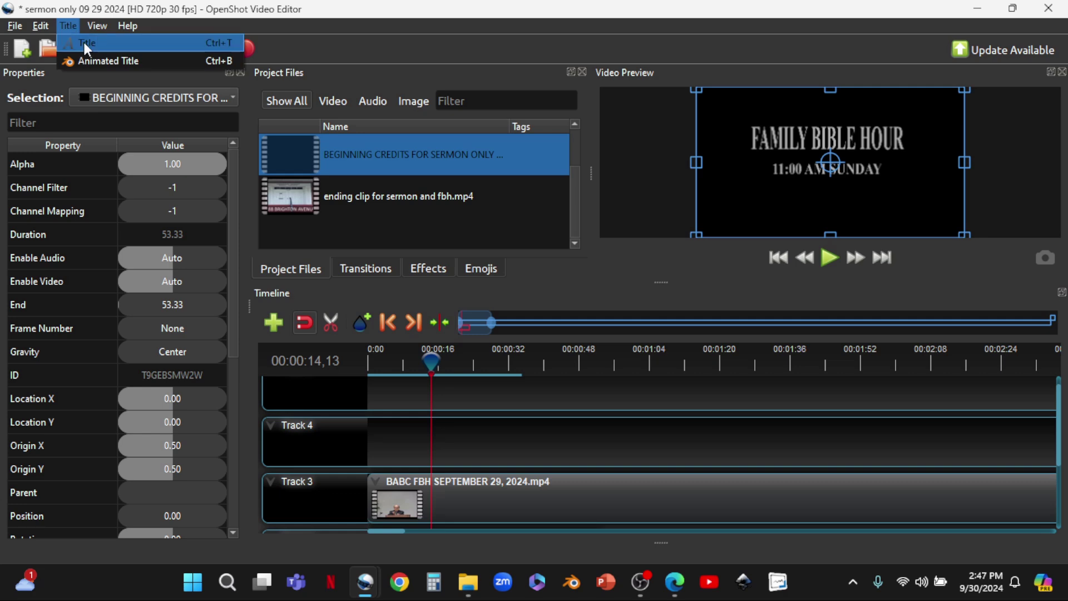
pyautogui.click(84, 43)
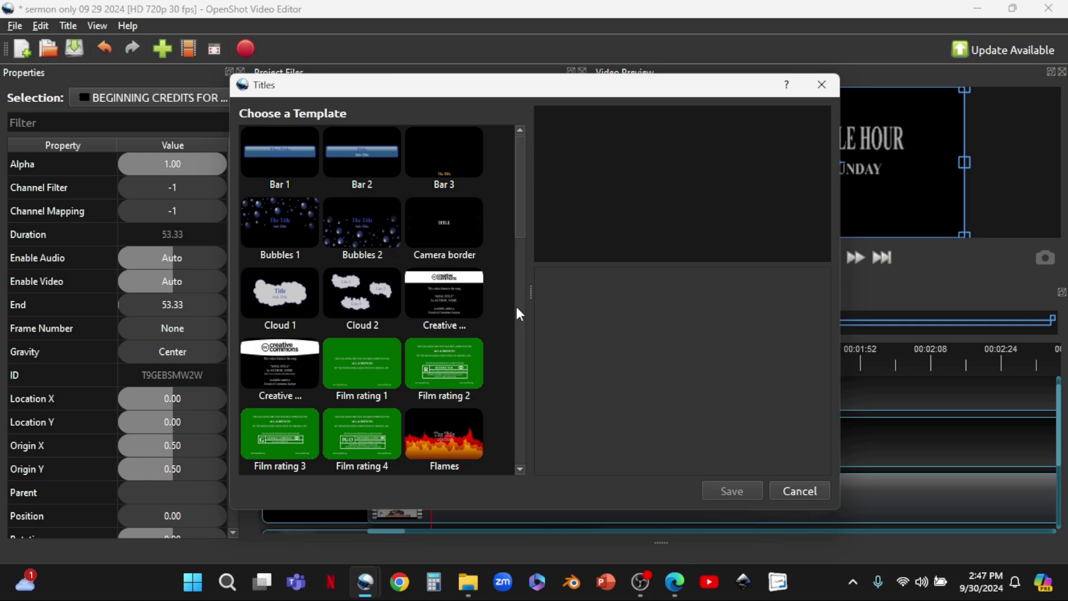
pyautogui.moveTo(521, 195); pyautogui.dragTo(522, 446)
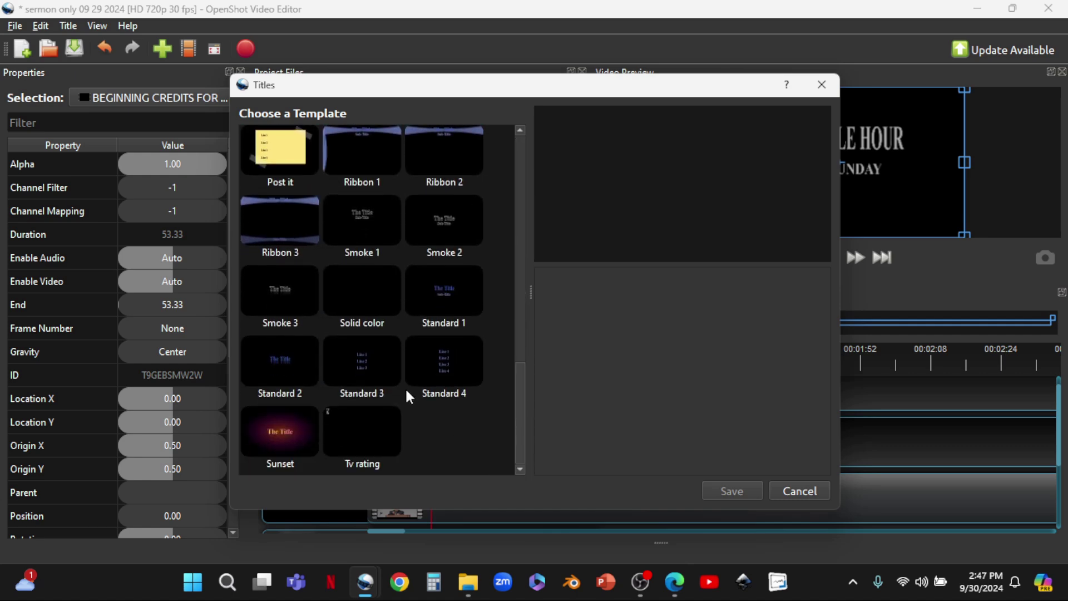
pyautogui.click(363, 361)
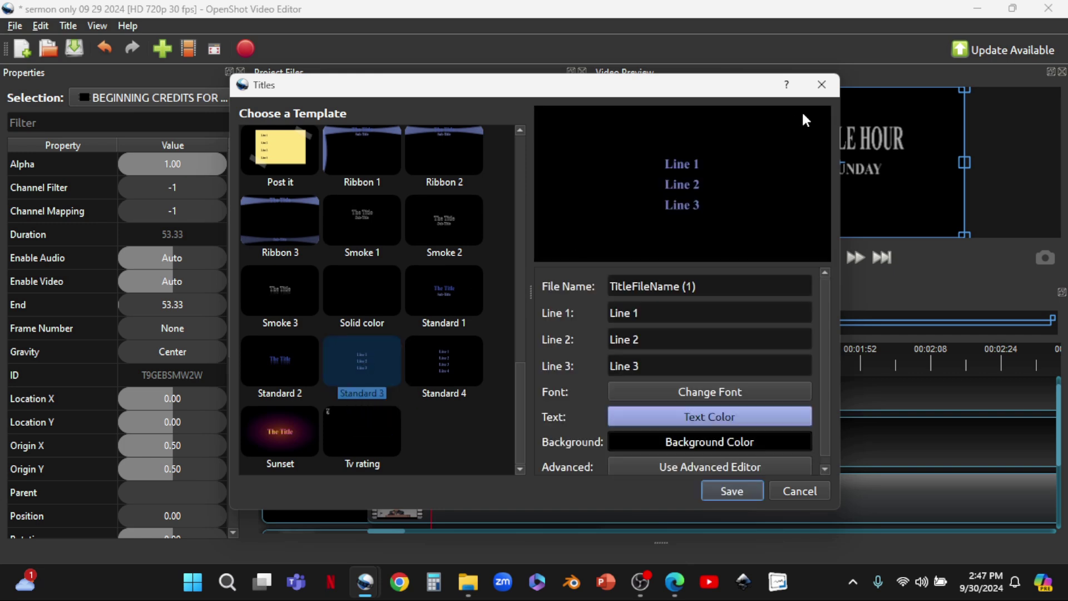
# Step: Replace the title's default file name with DATE
pyautogui.click(709, 278)
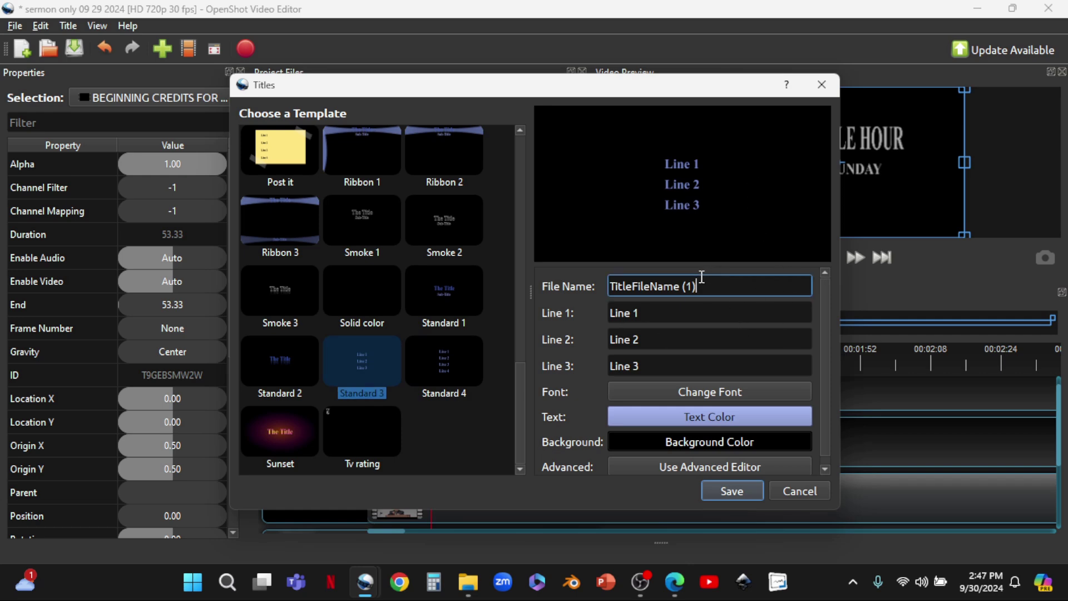
pyautogui.moveTo(709, 278); pyautogui.dragTo(593, 265)
pyautogui.press('BackSpace')
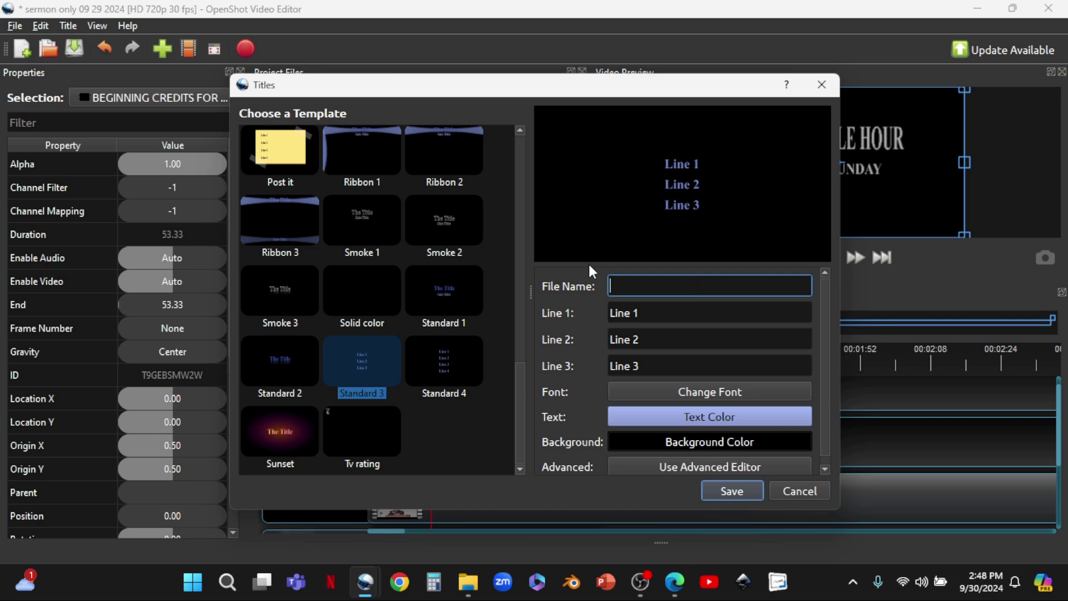
pyautogui.write('dast')
pyautogui.press('BackSpace')
pyautogui.press('BackSpace')
pyautogui.press('BackSpace')
pyautogui.write('DATE')
# Step: Clear all three placeholder lines and enter SEPTEMBER 29, 2024 on Line 2
pyautogui.click(648, 312)
pyautogui.hotkey('ctrl', 'a')
pyautogui.write('\\')
pyautogui.press('BackSpace')
pyautogui.click(663, 334)
pyautogui.moveTo(664, 334); pyautogui.dragTo(574, 335)
pyautogui.press('BackSpace')
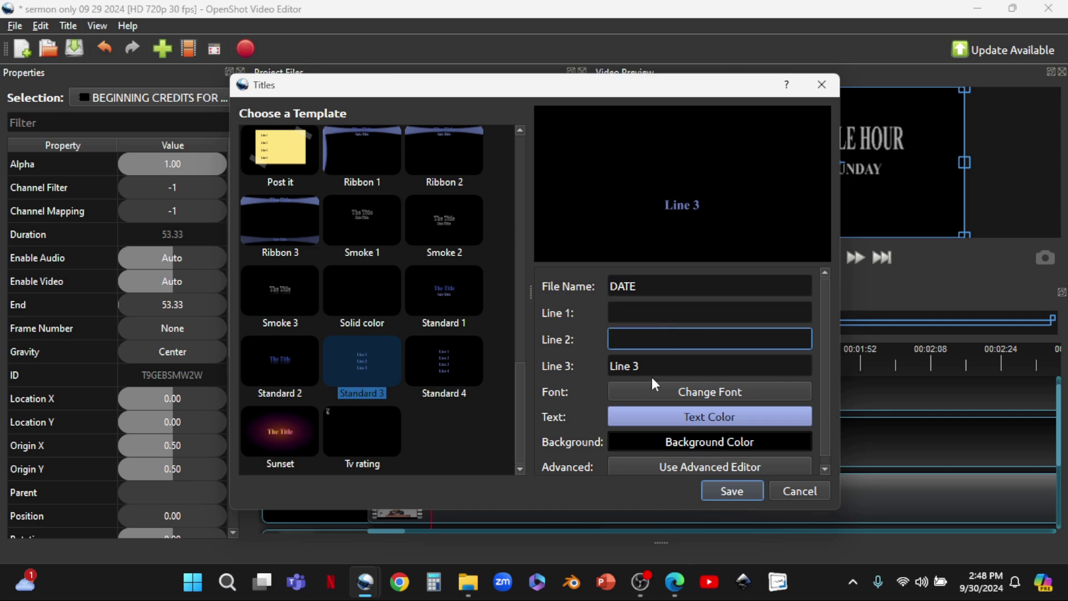
pyautogui.moveTo(655, 370); pyautogui.dragTo(553, 376)
pyautogui.press('BackSpace')
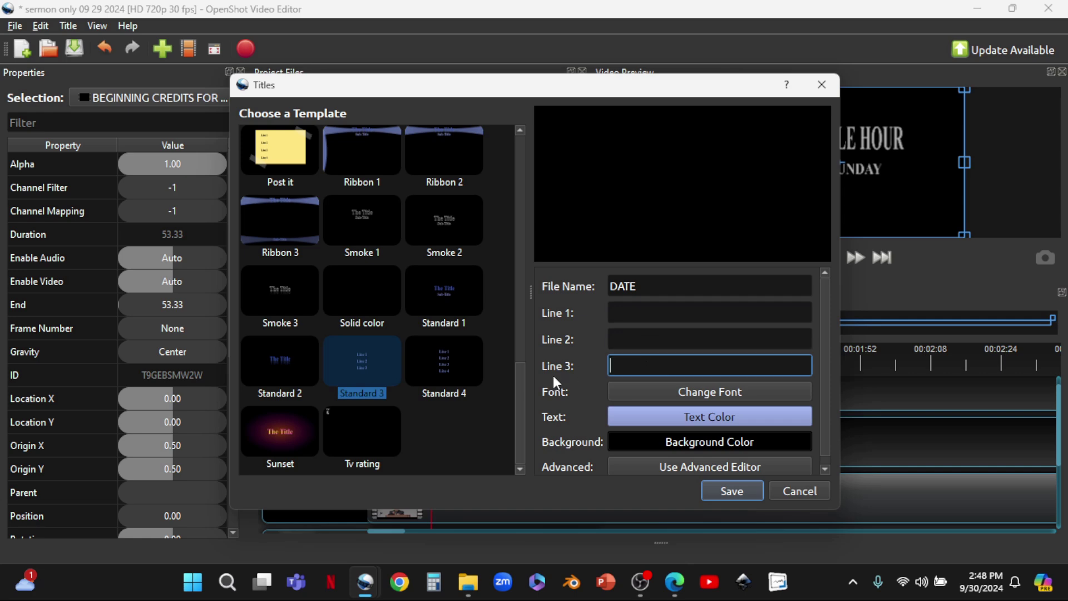
pyautogui.click(616, 342)
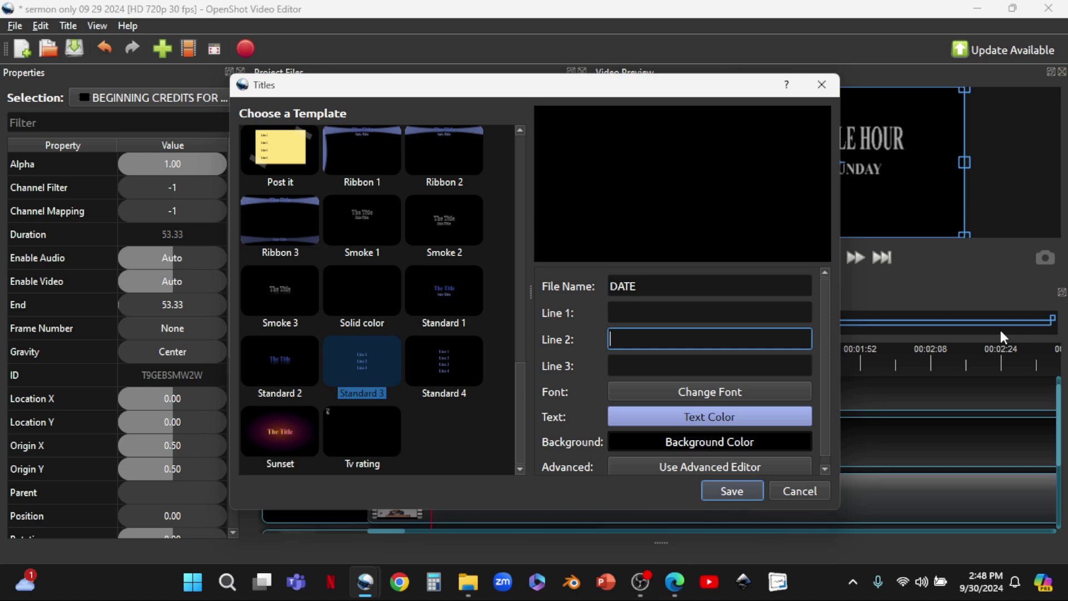
pyautogui.write('SEPTEMBER ')
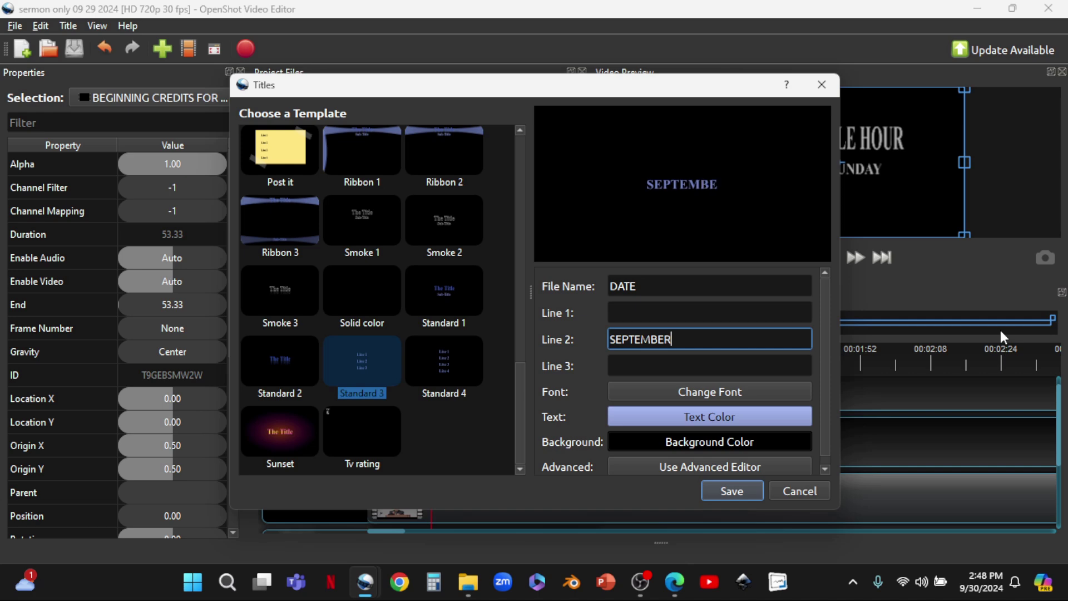
pyautogui.write('29,')
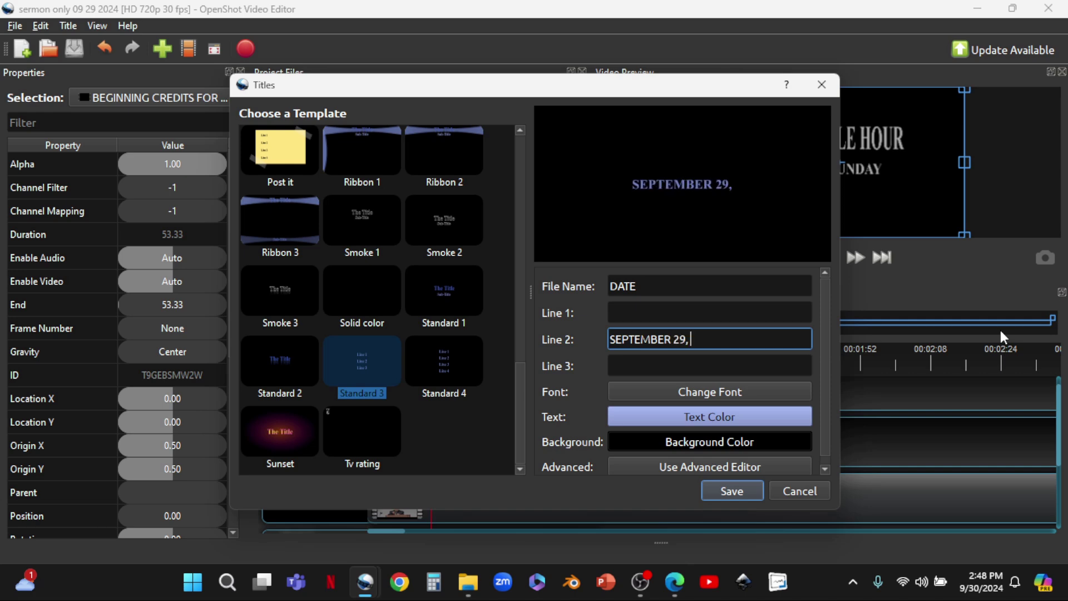
pyautogui.write(' 2024')
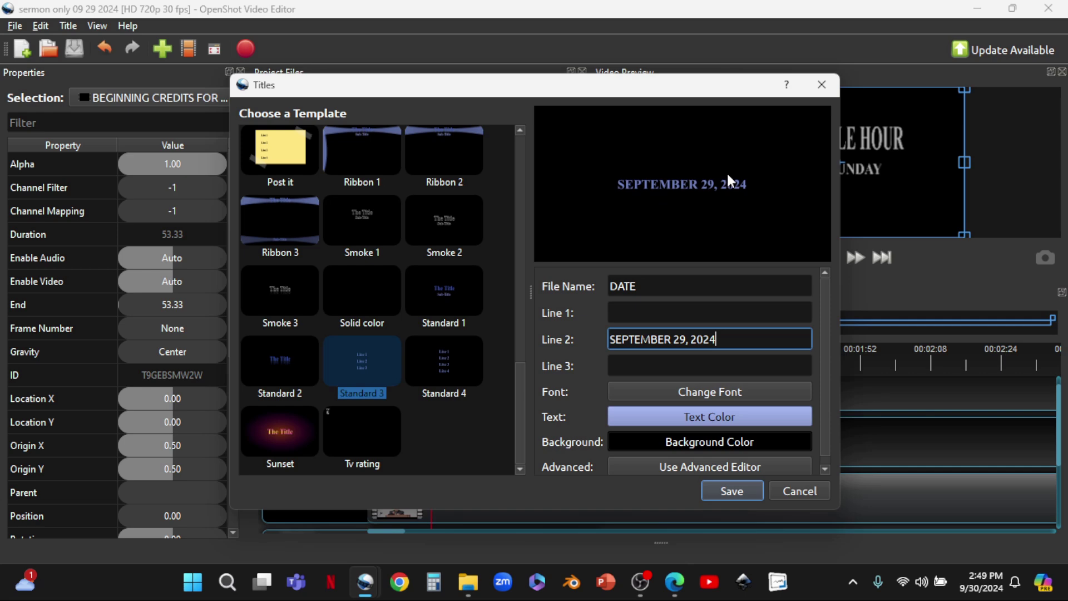
# Step: Set the title text colour to white and save the title as DATE.svg
pyautogui.click(706, 417)
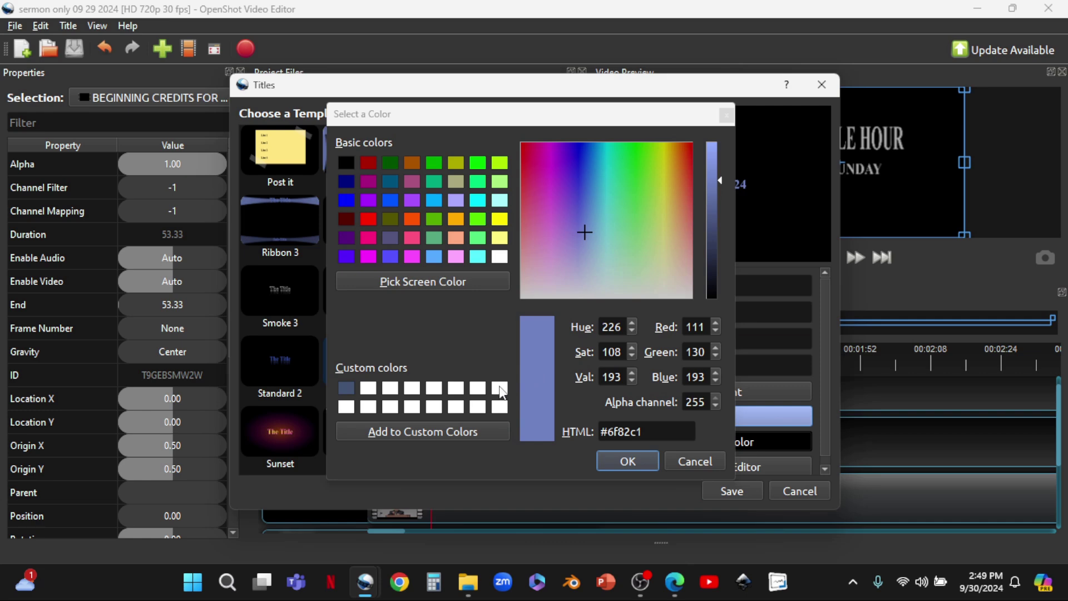
pyautogui.click(500, 388)
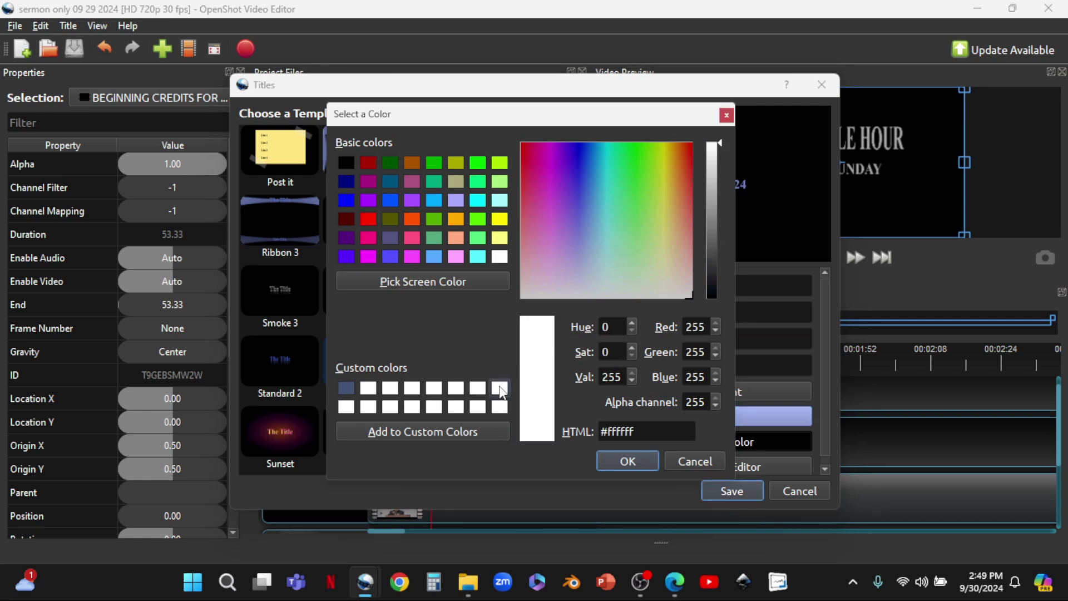
pyautogui.click(628, 461)
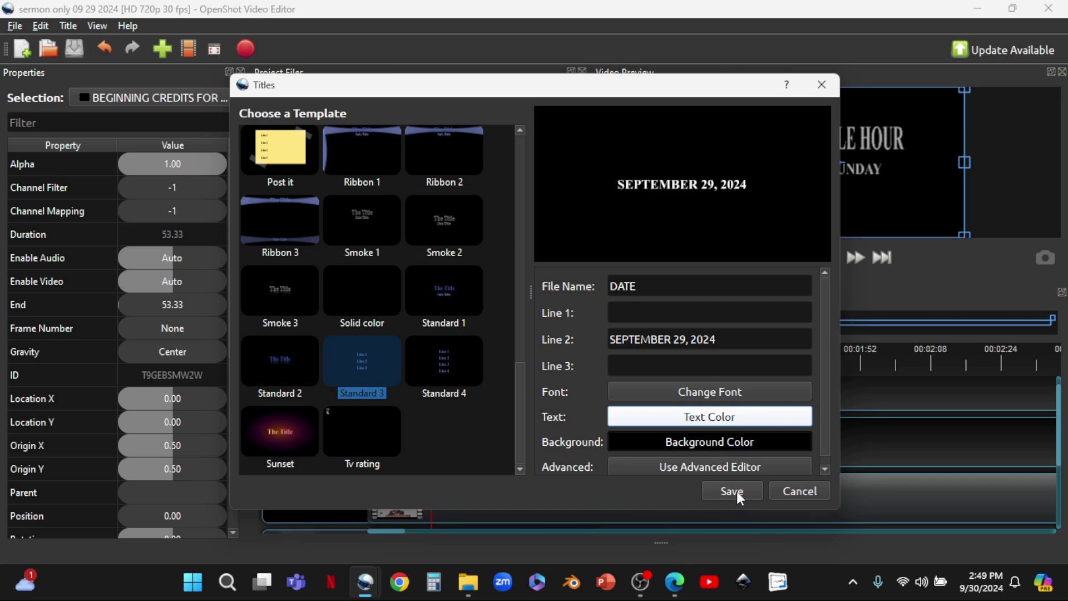
pyautogui.click(732, 491)
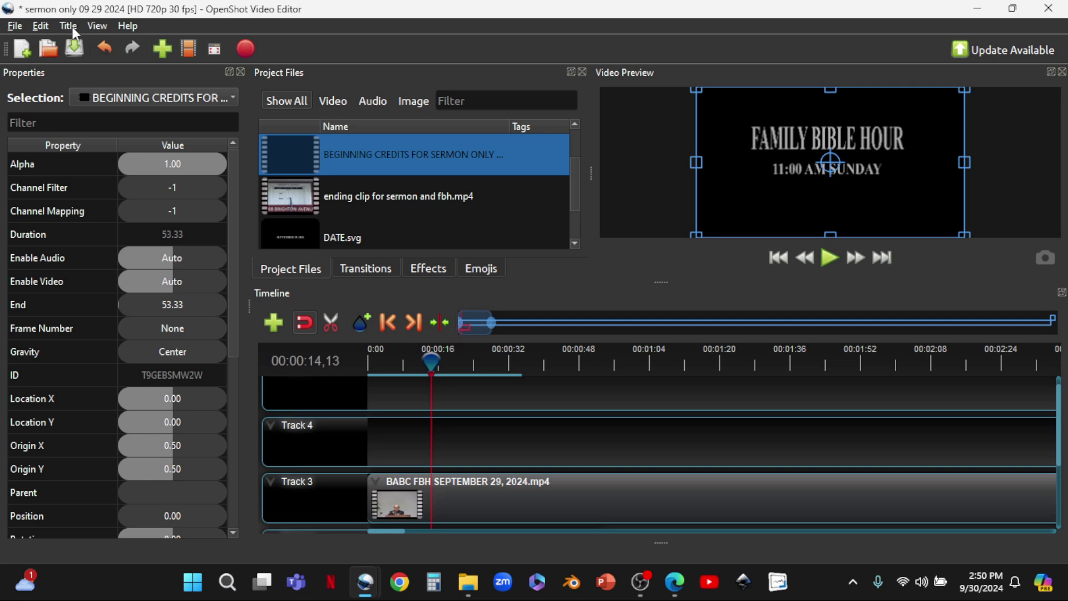
# Step: Start another Standard 3 title and set its file name to NAME
pyautogui.click(70, 27)
pyautogui.click(84, 38)
pyautogui.moveTo(519, 187); pyautogui.dragTo(518, 404)
pyautogui.click(365, 414)
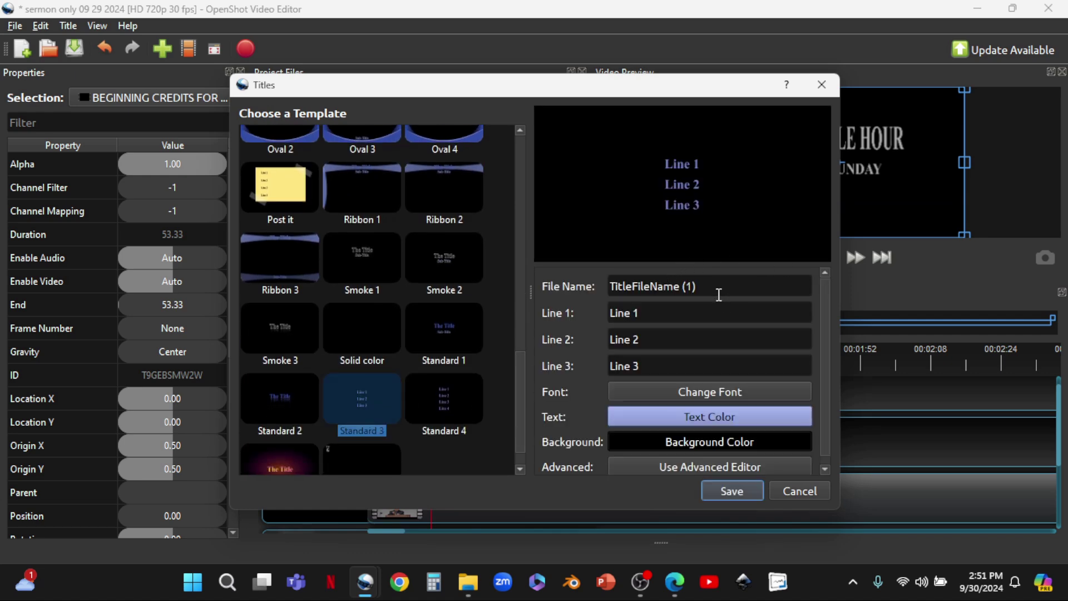
pyautogui.moveTo(709, 284); pyautogui.dragTo(562, 250)
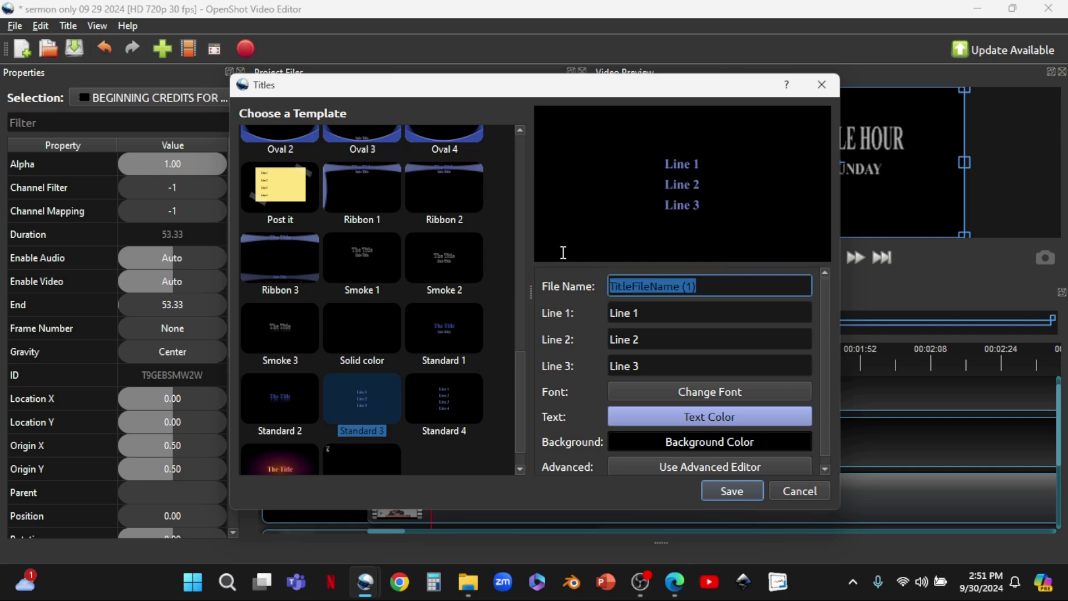
pyautogui.press('BackSpace')
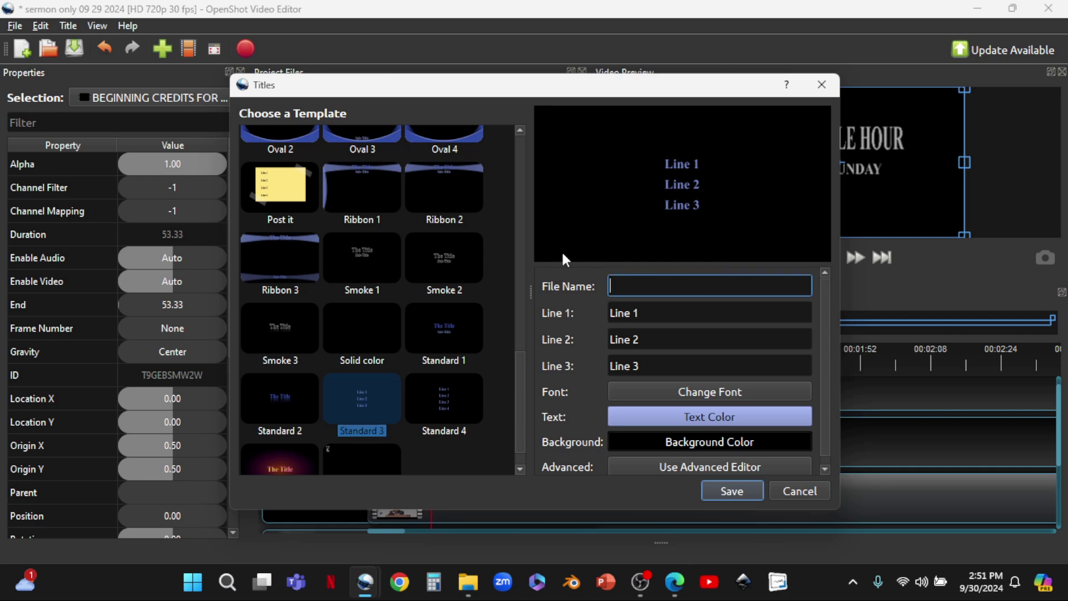
pyautogui.write('NAME')
pyautogui.moveTo(688, 312); pyautogui.dragTo(590, 315)
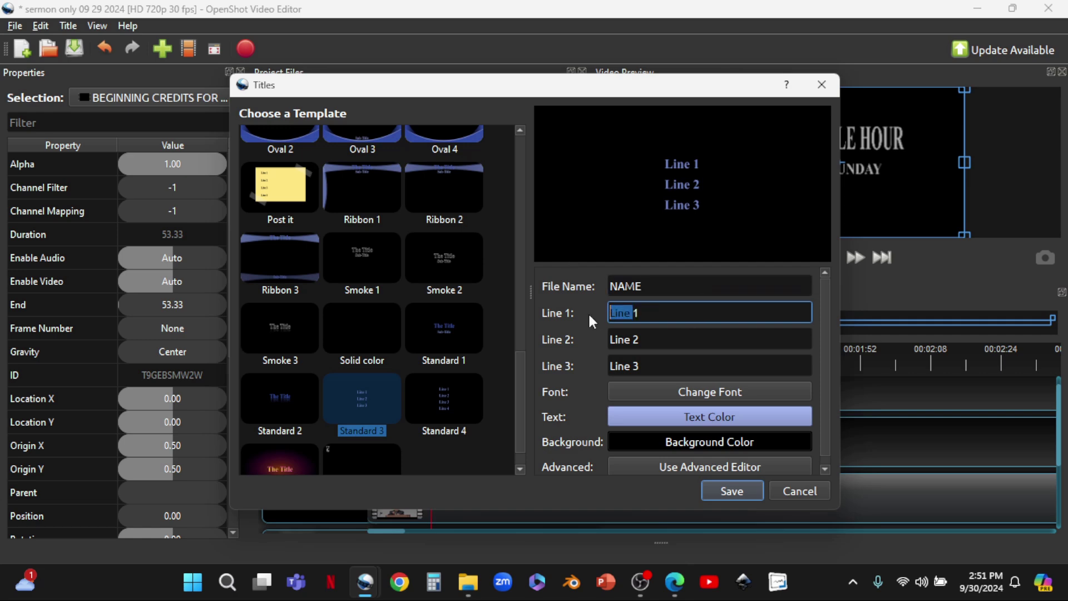
# Step: Clear the placeholder text from Lines 1, 2 and 3
pyautogui.press('BackSpace')
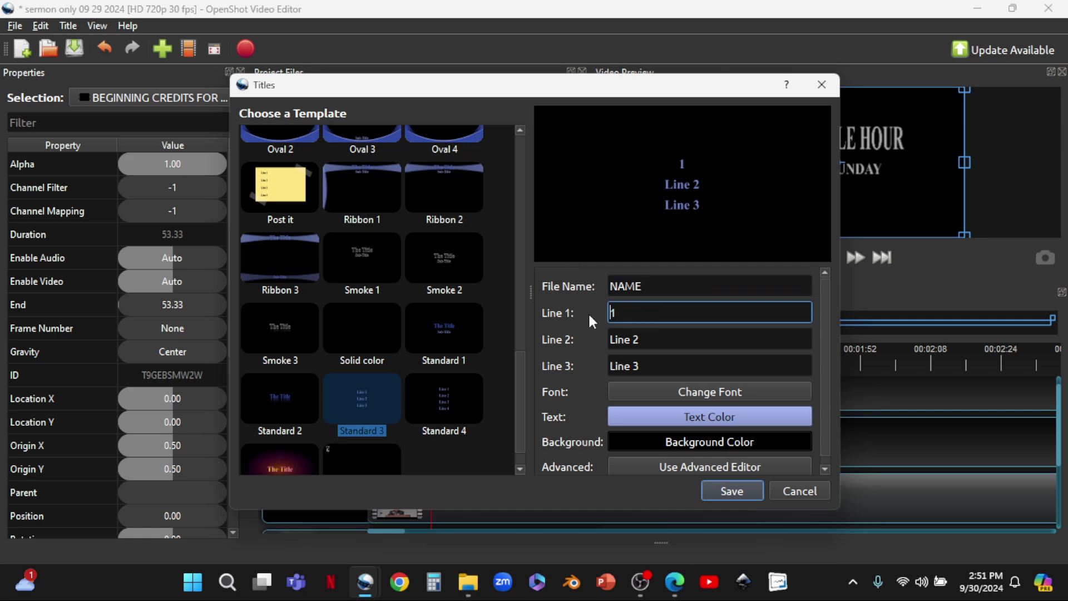
pyautogui.moveTo(640, 316); pyautogui.dragTo(566, 305)
pyautogui.press('BackSpace')
pyautogui.moveTo(645, 339); pyautogui.dragTo(591, 336)
pyautogui.press('BackSpace')
pyautogui.click(659, 366)
pyautogui.moveTo(660, 366); pyautogui.dragTo(582, 353)
pyautogui.press('BackSpace')
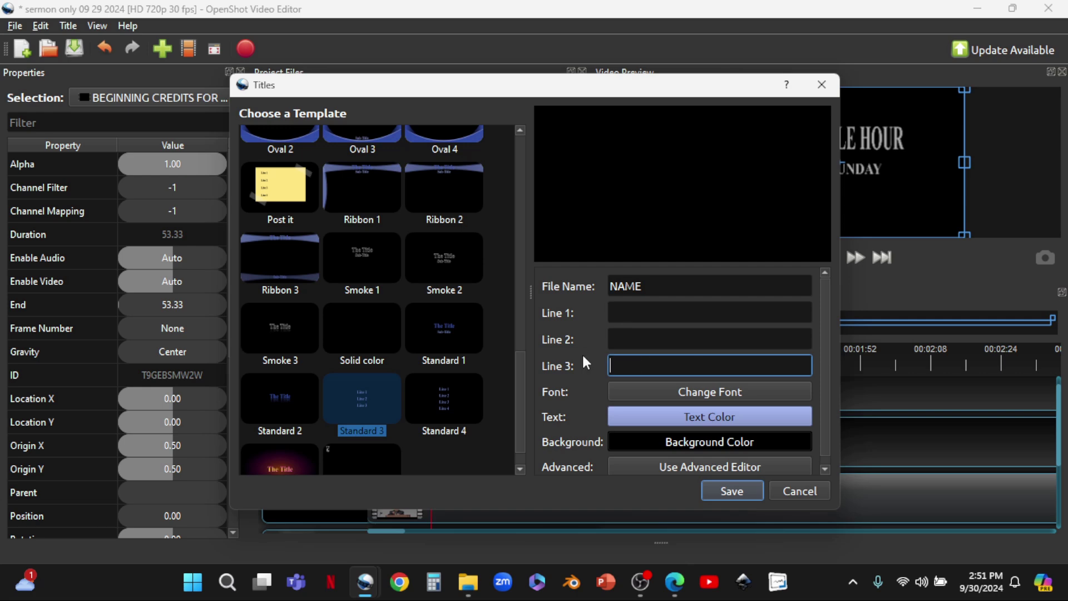
# Step: Enter SERMON BY: on Line 1 and the preacher's full name on Line 2
pyautogui.click(620, 311)
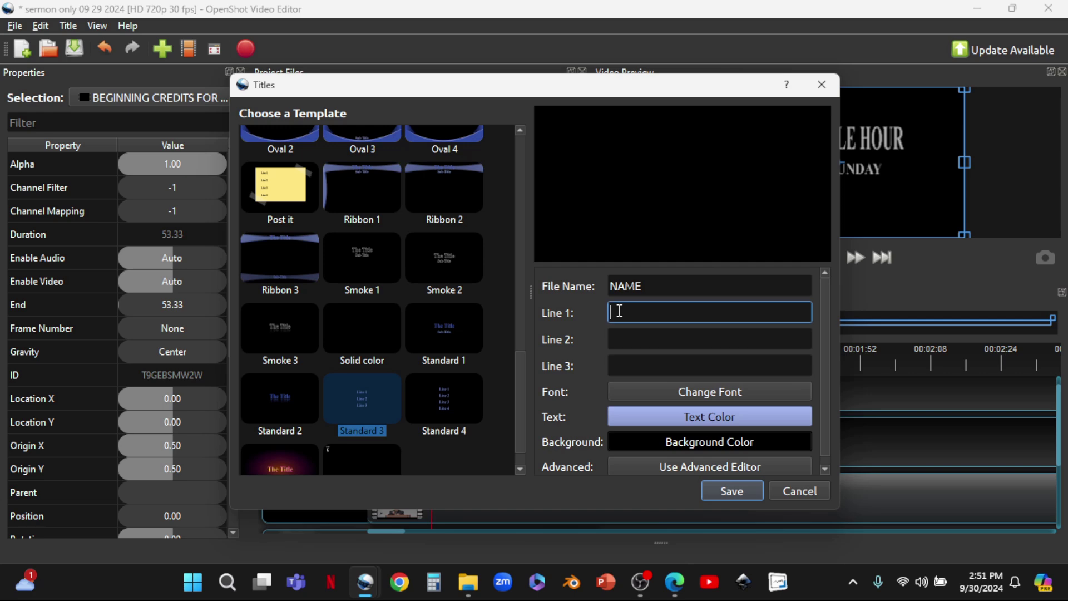
pyautogui.write('SERMON BY')
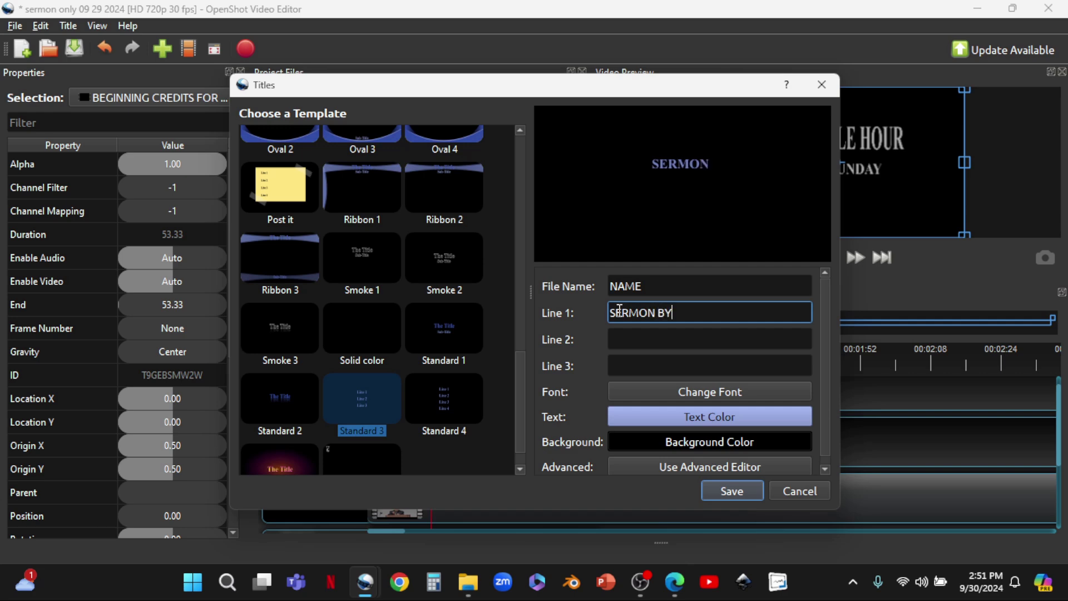
pyautogui.write(':')
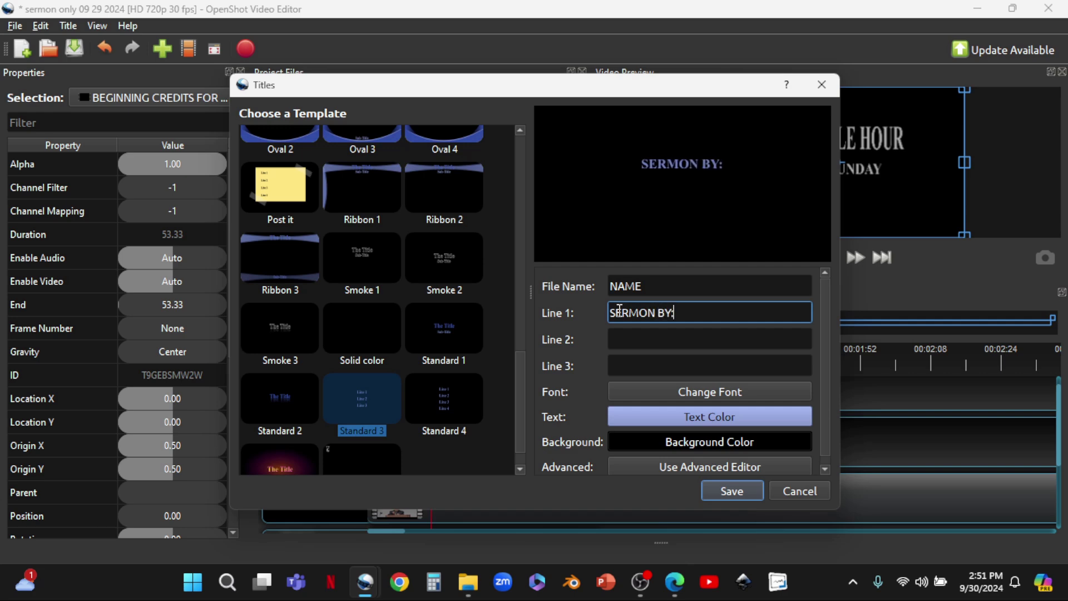
pyautogui.click(619, 334)
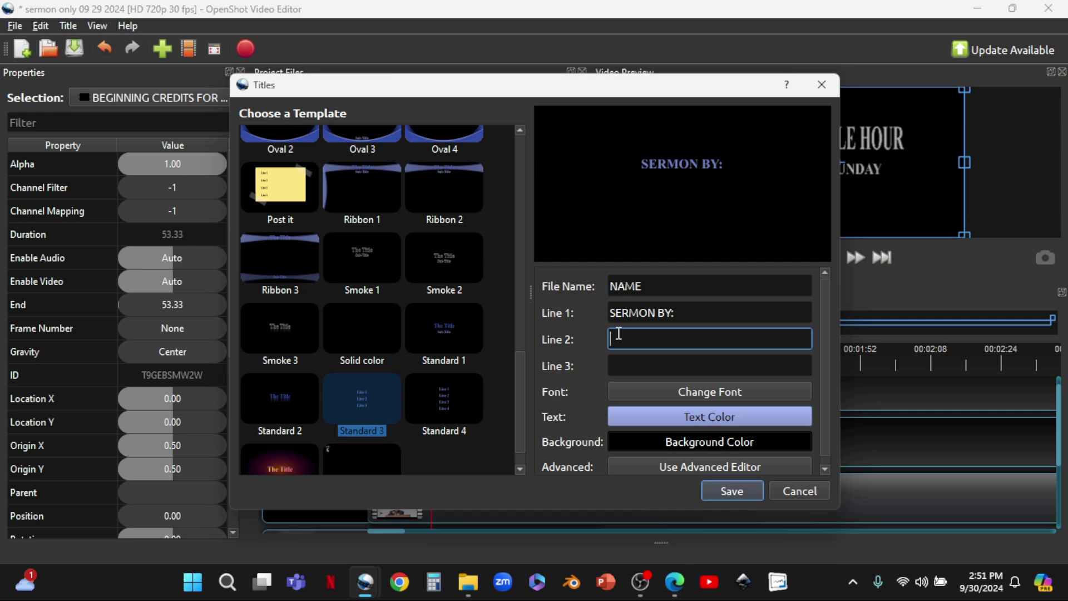
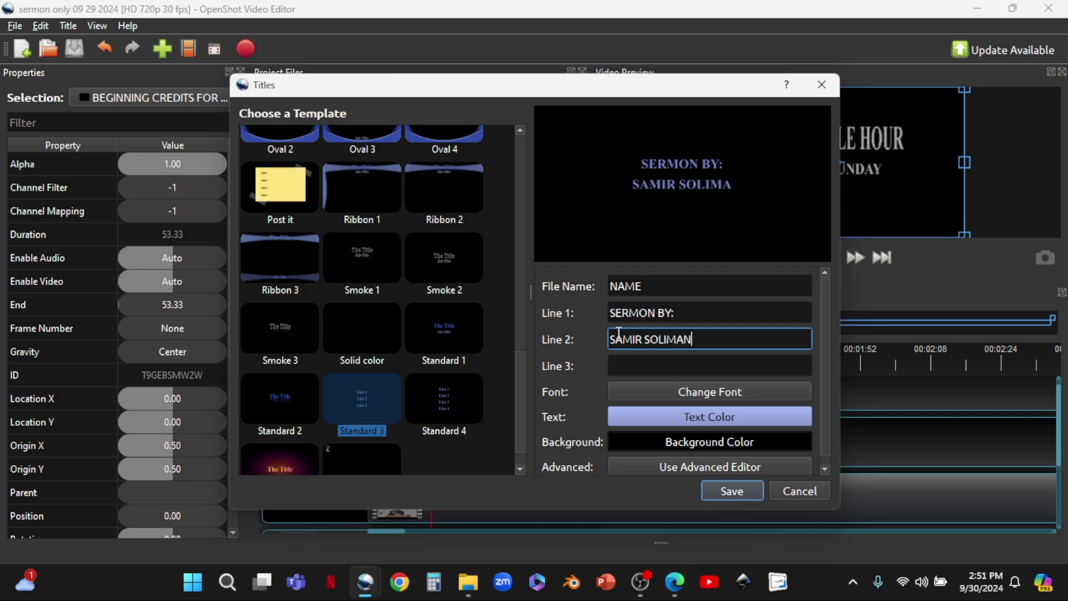
pyautogui.click(674, 366)
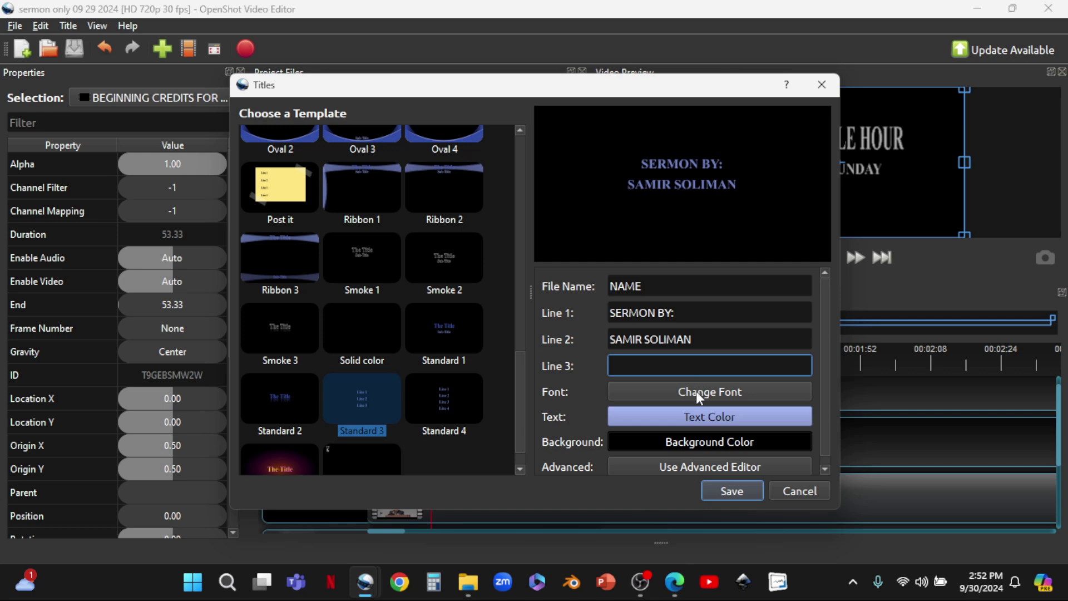
# Step: Make the NAME title's text white and save it to the project
pyautogui.click(689, 419)
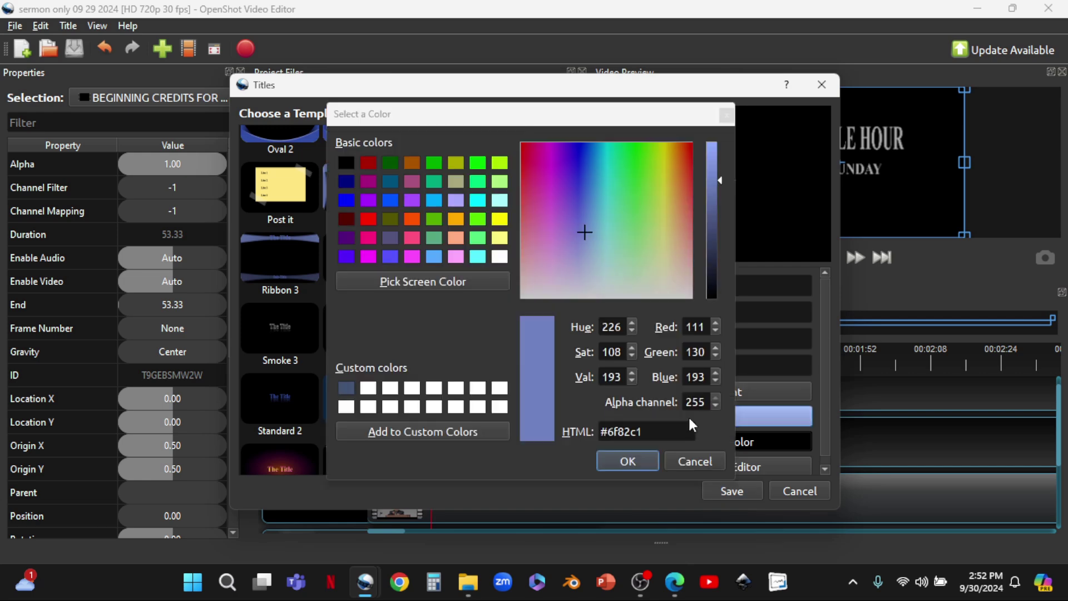
pyautogui.click(499, 407)
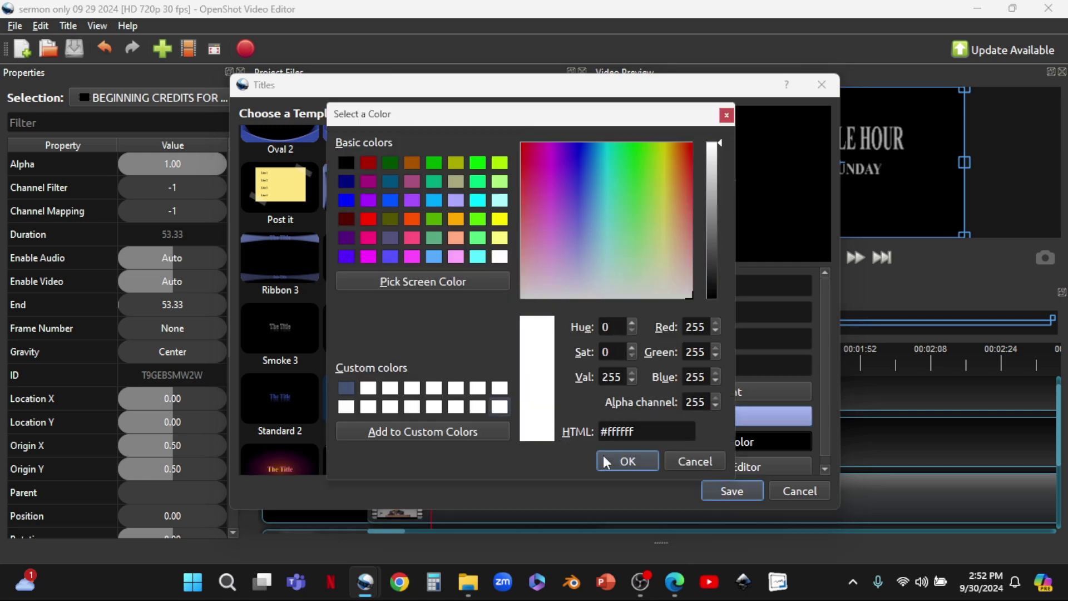
pyautogui.click(626, 462)
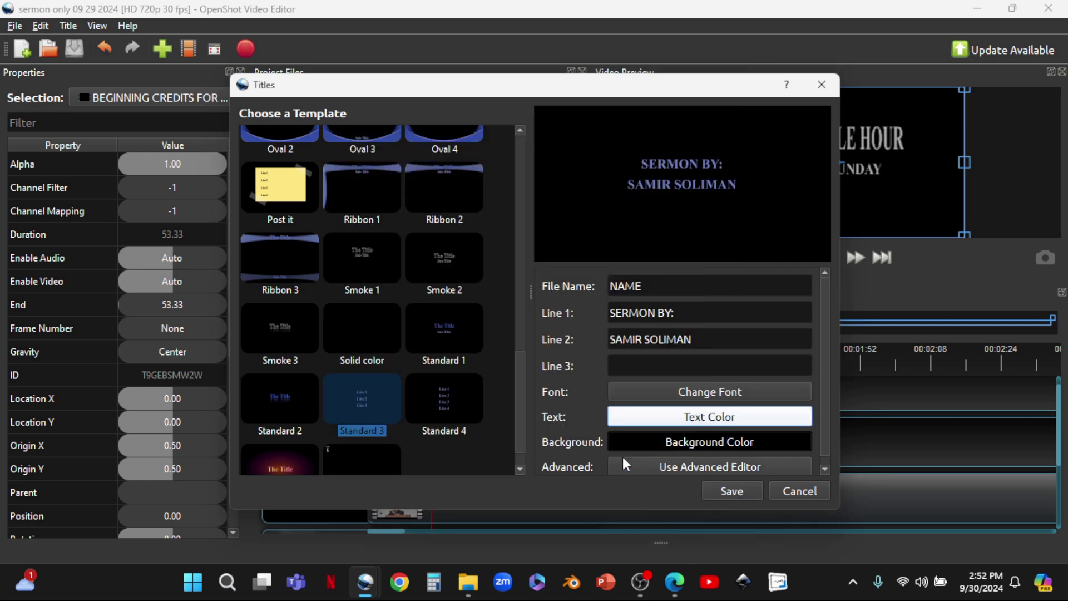
pyautogui.click(744, 490)
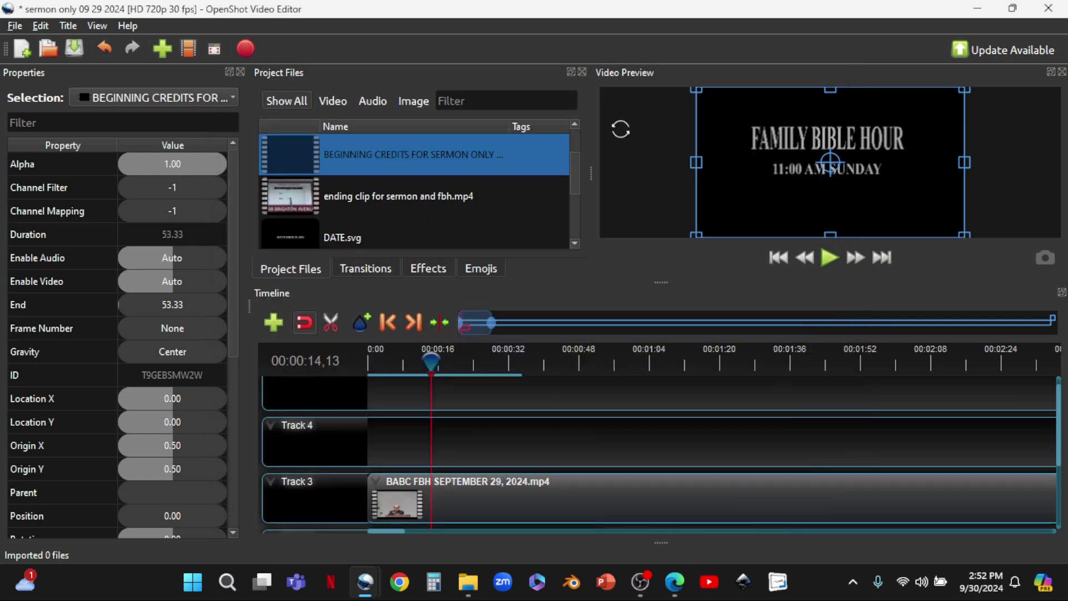
# Step: Place DATE.svg on Track 4 at 14.40 s, overlaying the sermon video
pyautogui.moveTo(576, 166); pyautogui.dragTo(579, 200)
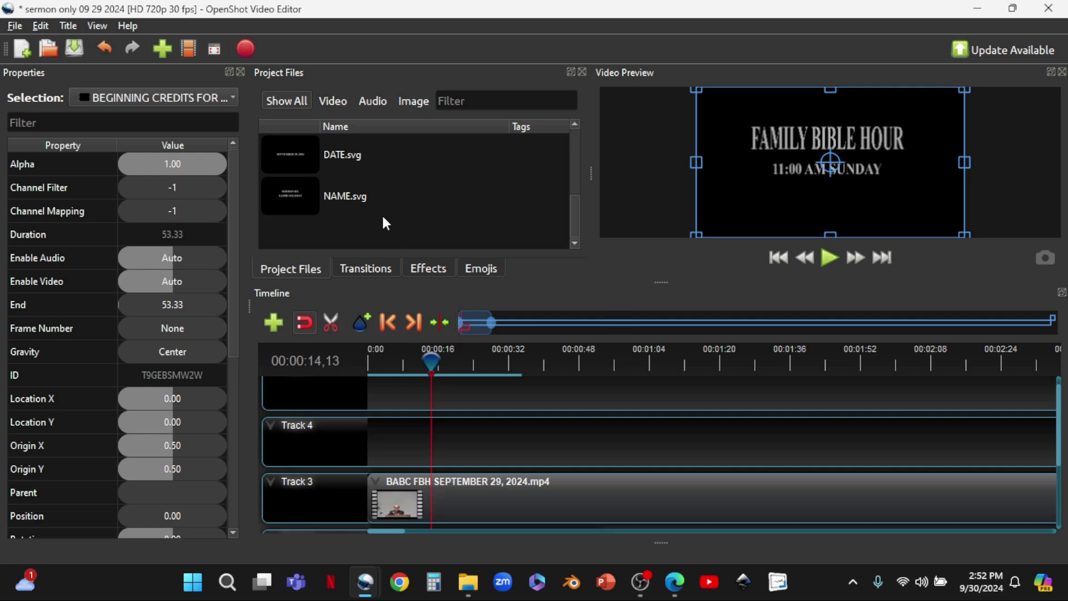
pyautogui.moveTo(281, 144); pyautogui.dragTo(438, 405)
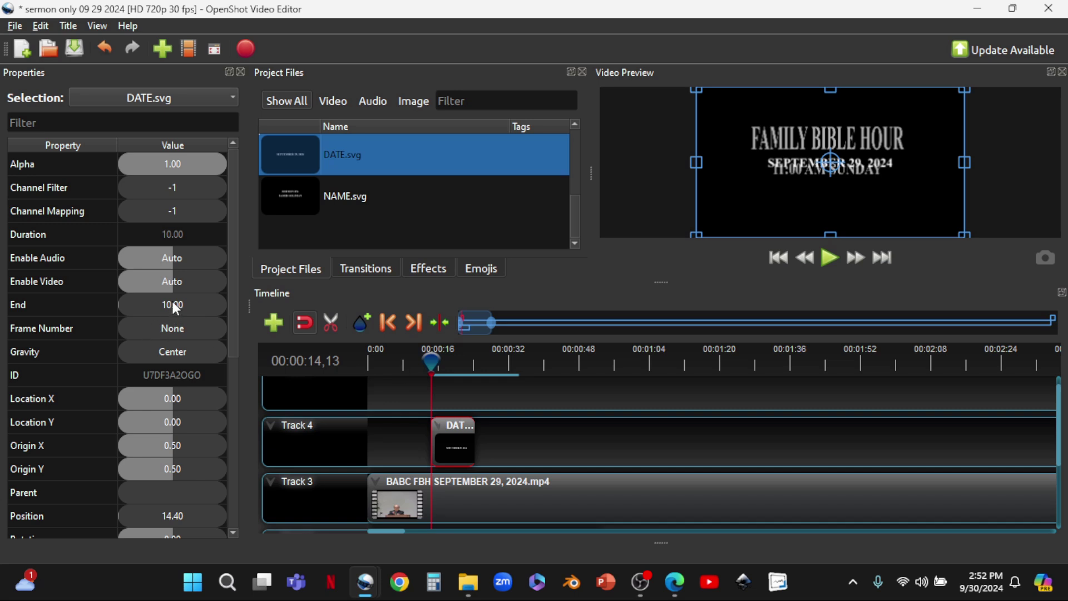
# Step: Set the DATE clip's End property to 7 seconds
pyautogui.click(174, 305)
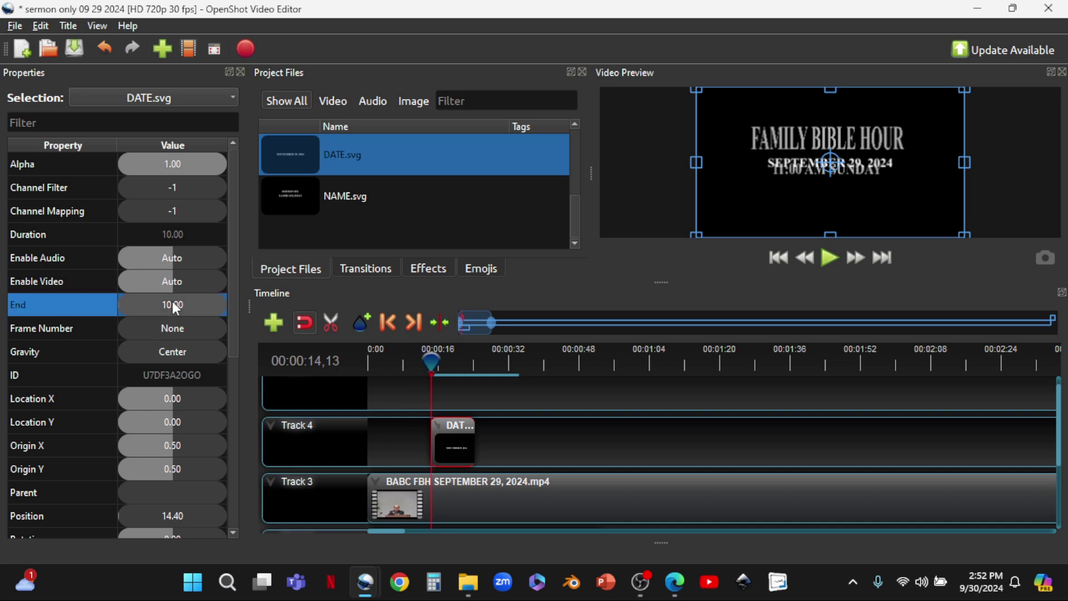
pyautogui.doubleClick(172, 306)
pyautogui.write('7')
pyautogui.press('Return')
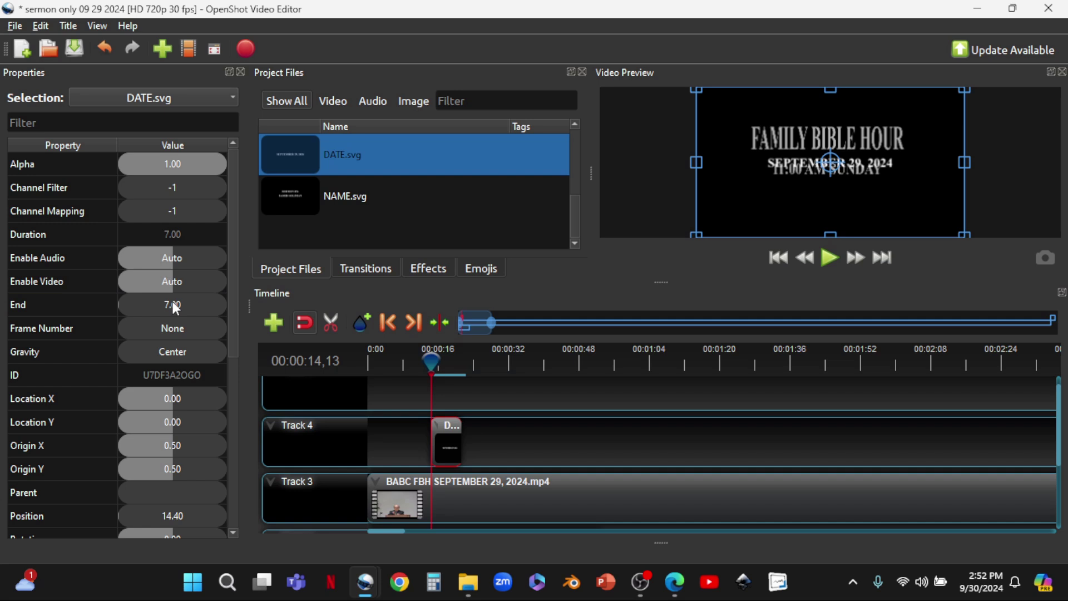
# Step: Add NAME.svg to Track 4 after DATE with End 7, then reselect DATE
pyautogui.click(307, 190)
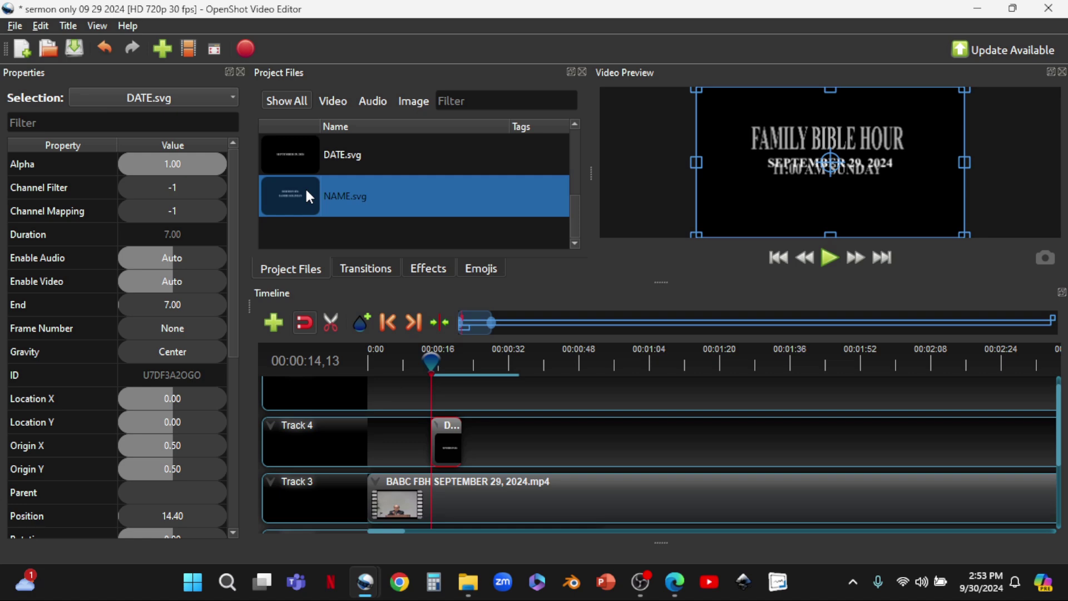
pyautogui.moveTo(310, 197); pyautogui.dragTo(469, 415)
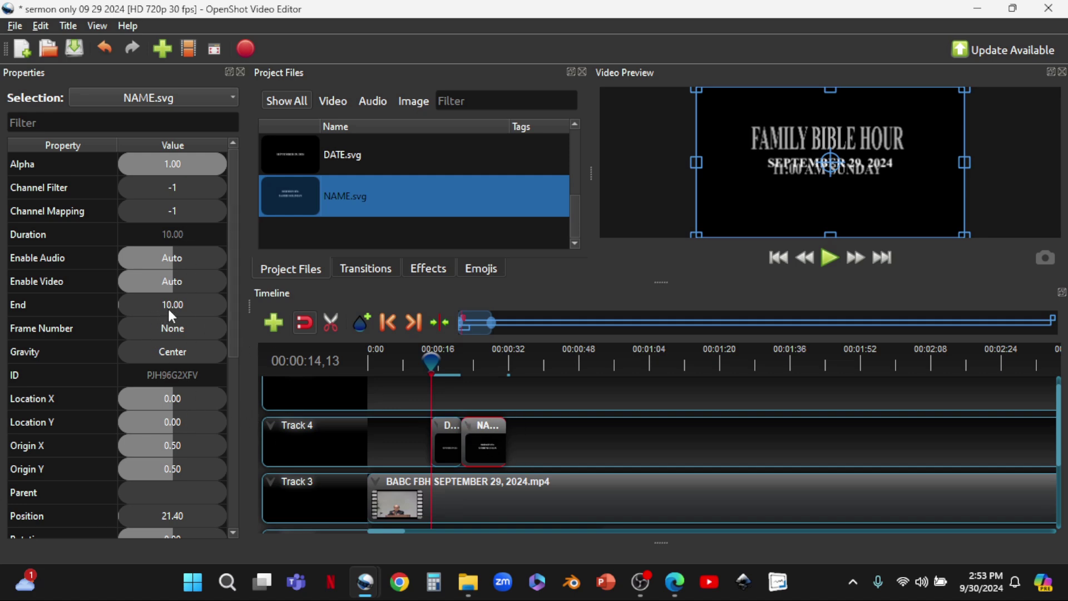
pyautogui.click(144, 300)
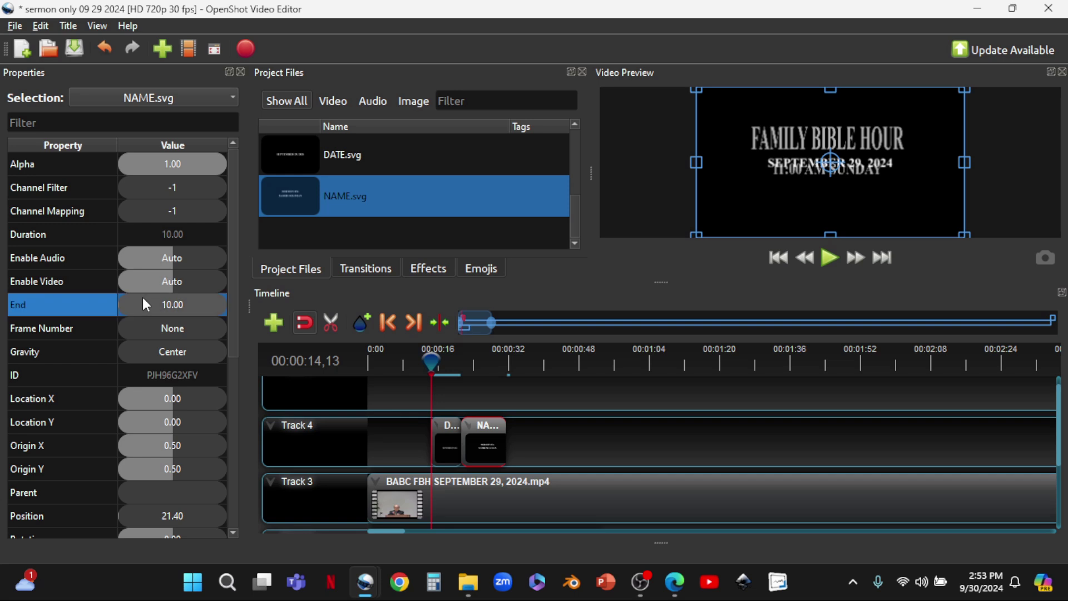
pyautogui.write('7')
pyautogui.press('Return')
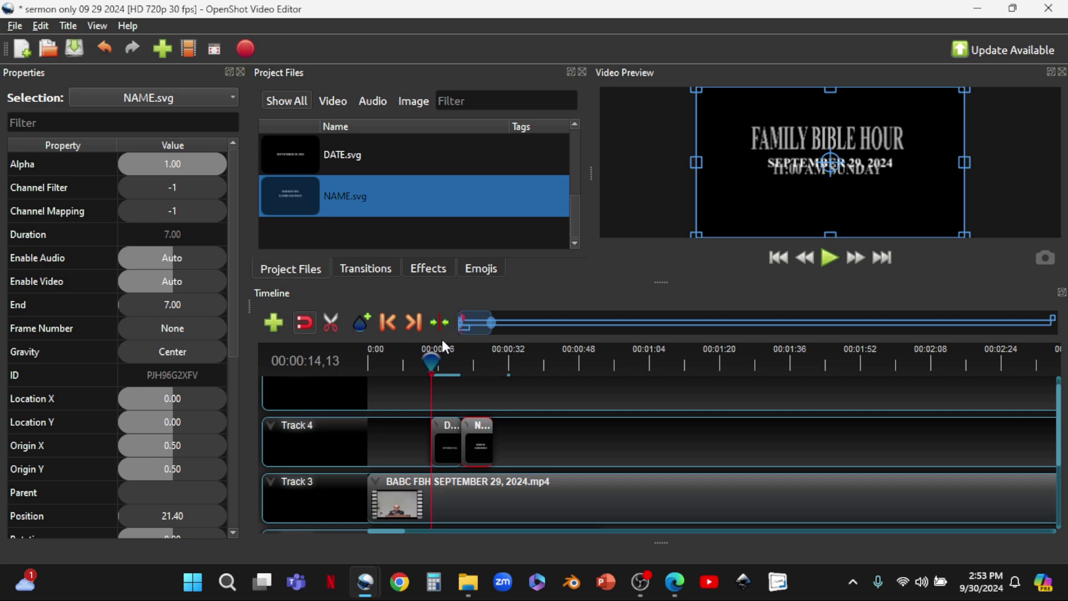
pyautogui.click(424, 356)
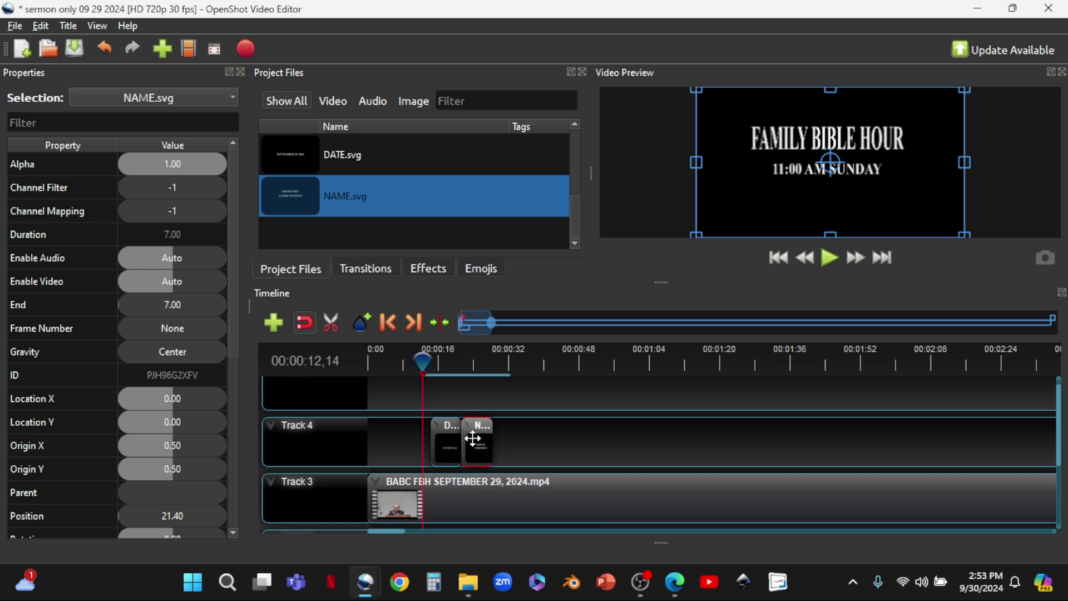
pyautogui.click(446, 435)
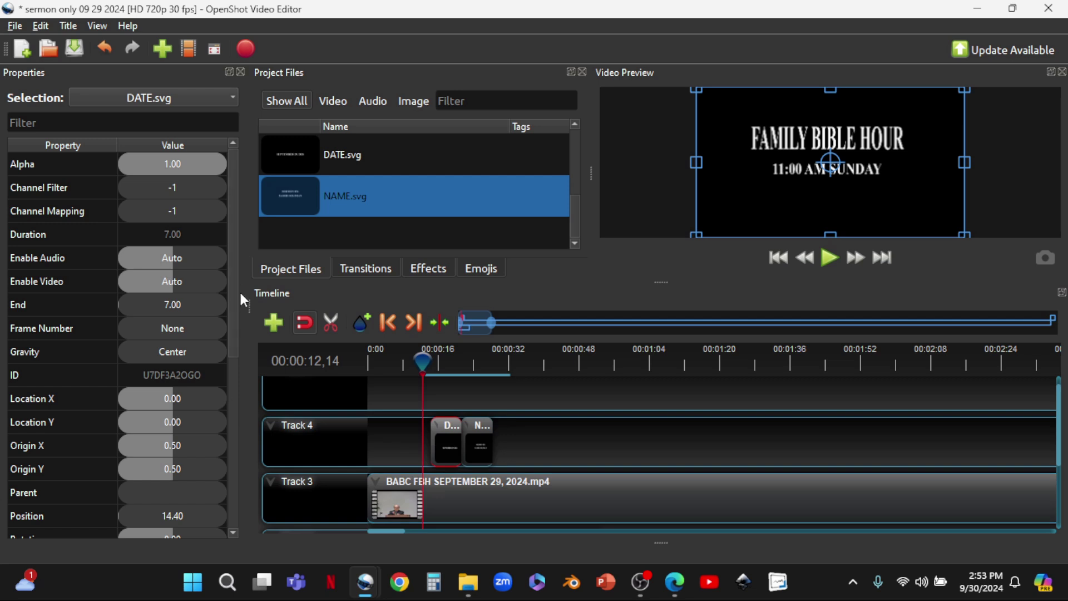
# Step: Insert Scale X and Scale Y keyframes on DATE.svg at 00:00:12,14
pyautogui.moveTo(233, 289); pyautogui.dragTo(228, 377)
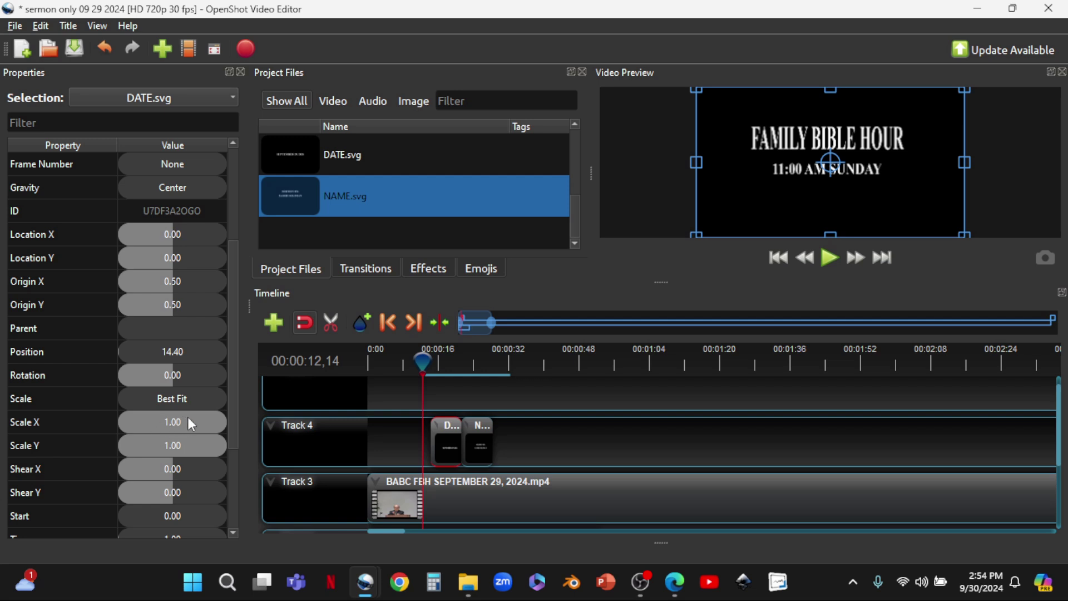
pyautogui.rightClick(207, 424)
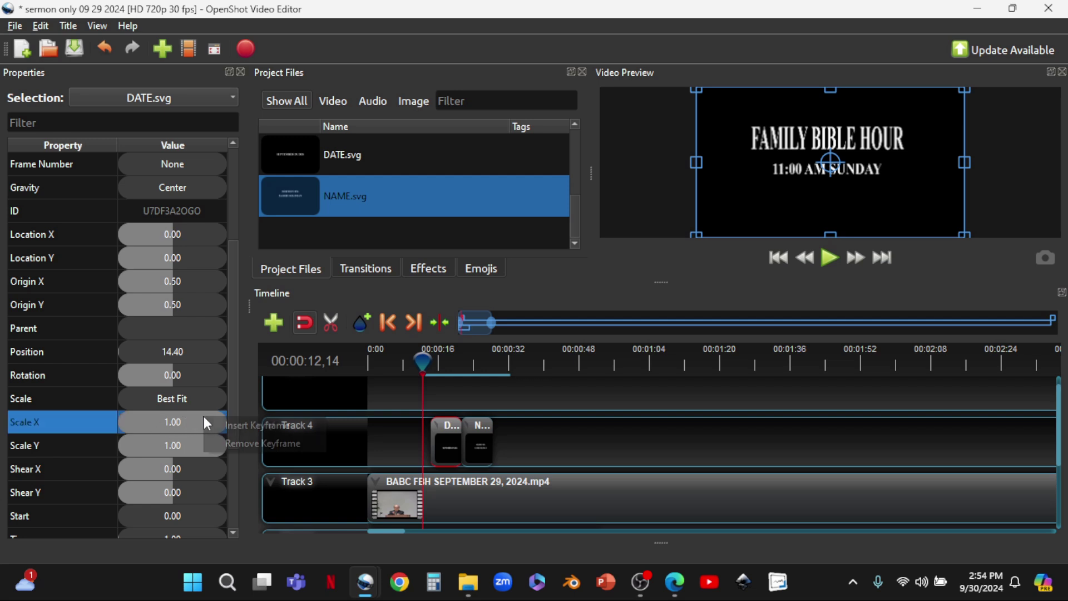
pyautogui.click(263, 427)
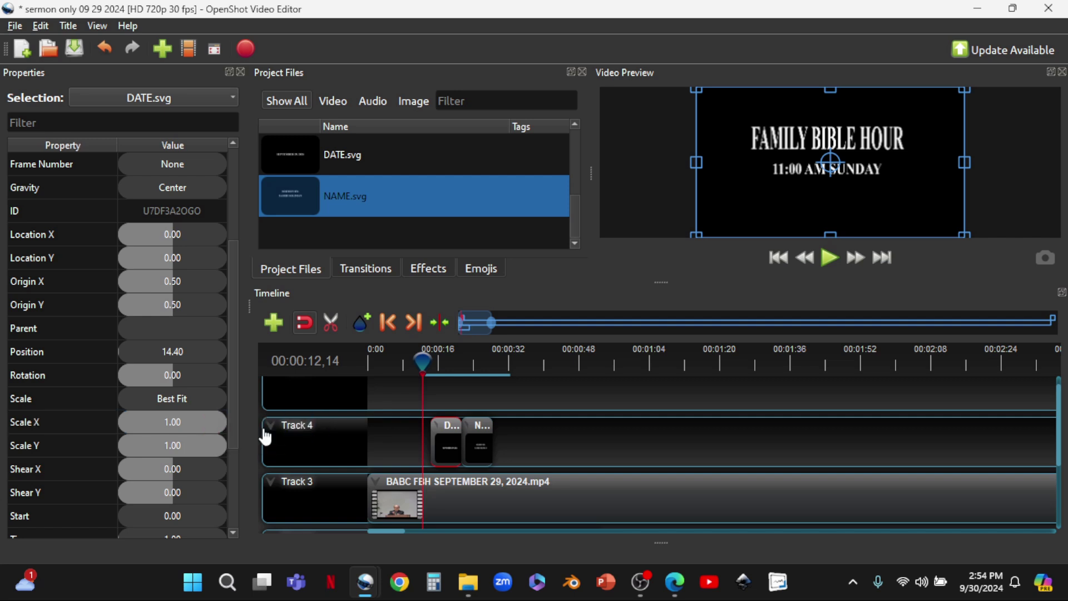
pyautogui.click(219, 446)
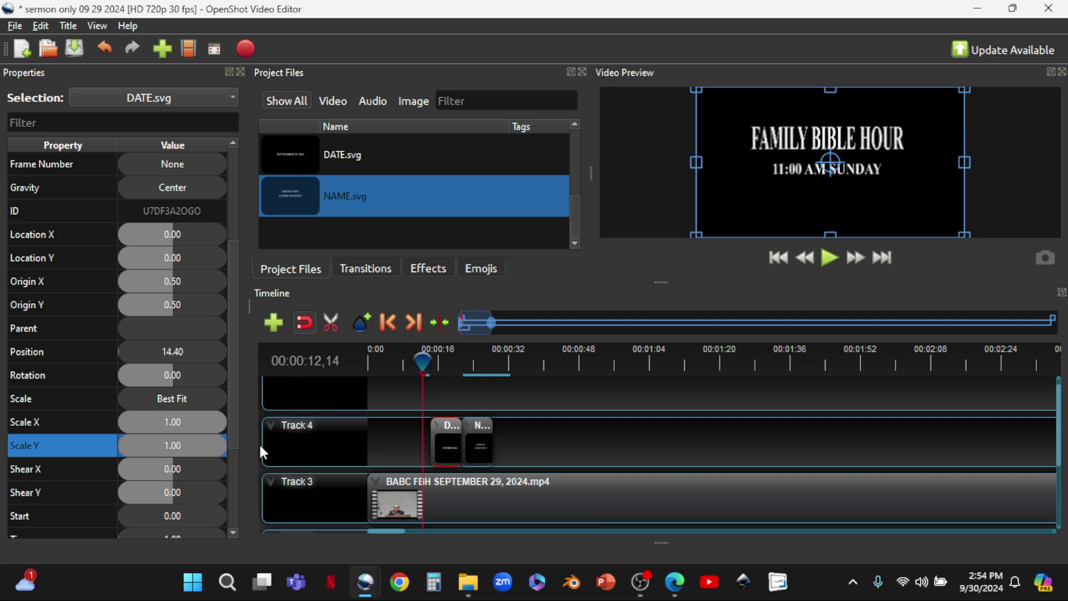
pyautogui.rightClick(221, 445)
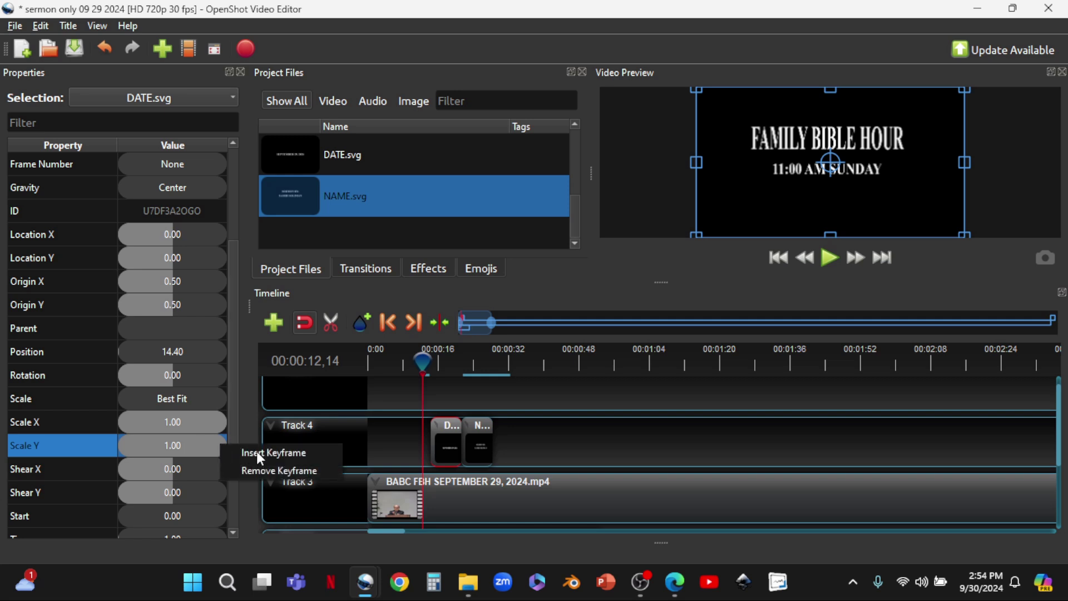
pyautogui.click(275, 455)
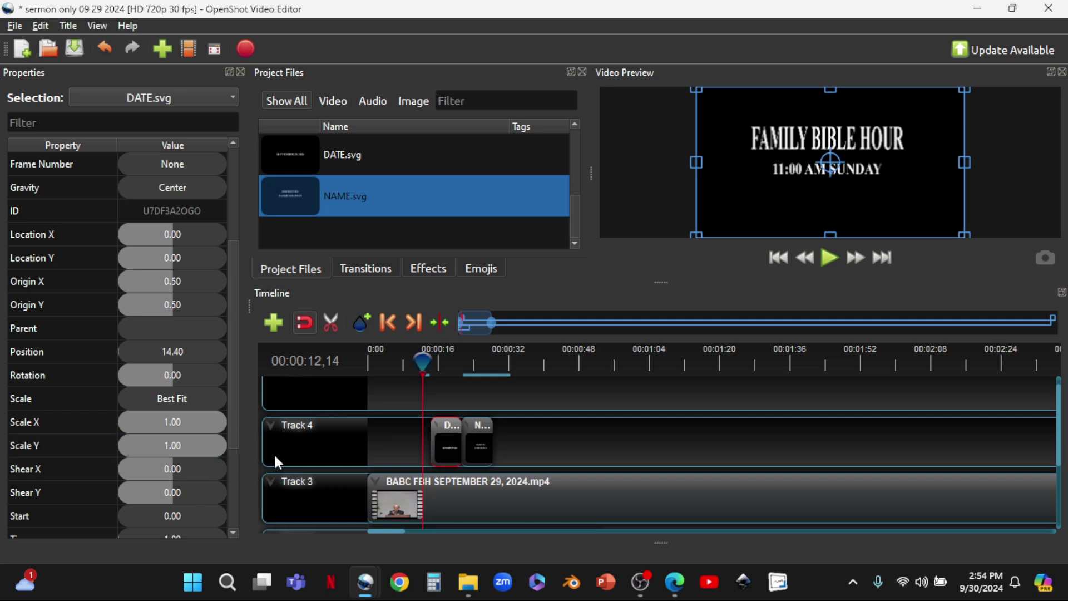
# Step: Set DATE.svg's Scale X and Scale Y to 0
pyautogui.click(183, 426)
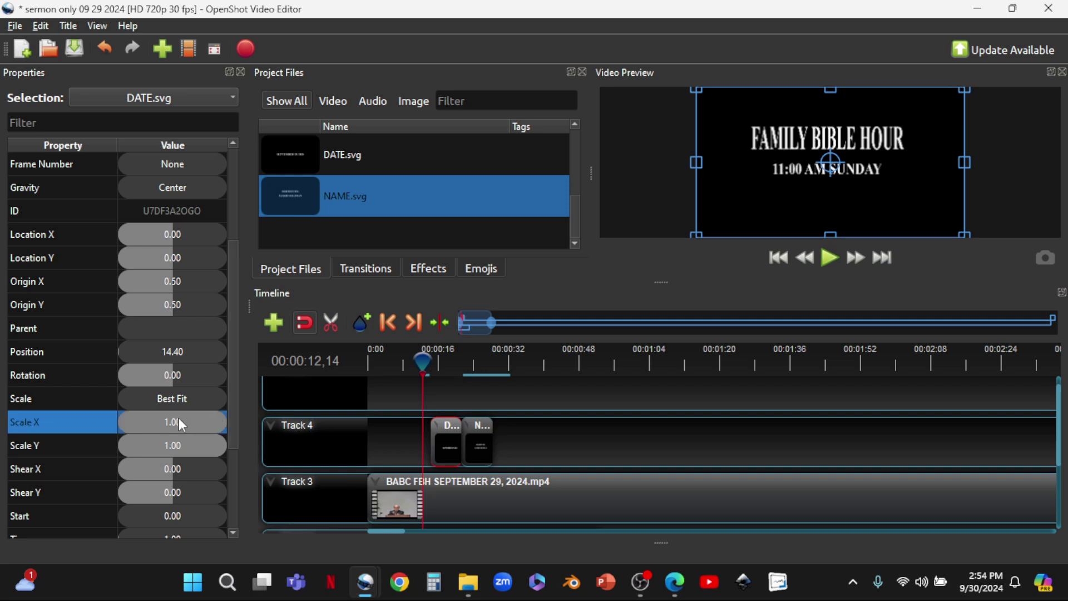
pyautogui.doubleClick(179, 419)
pyautogui.write('0')
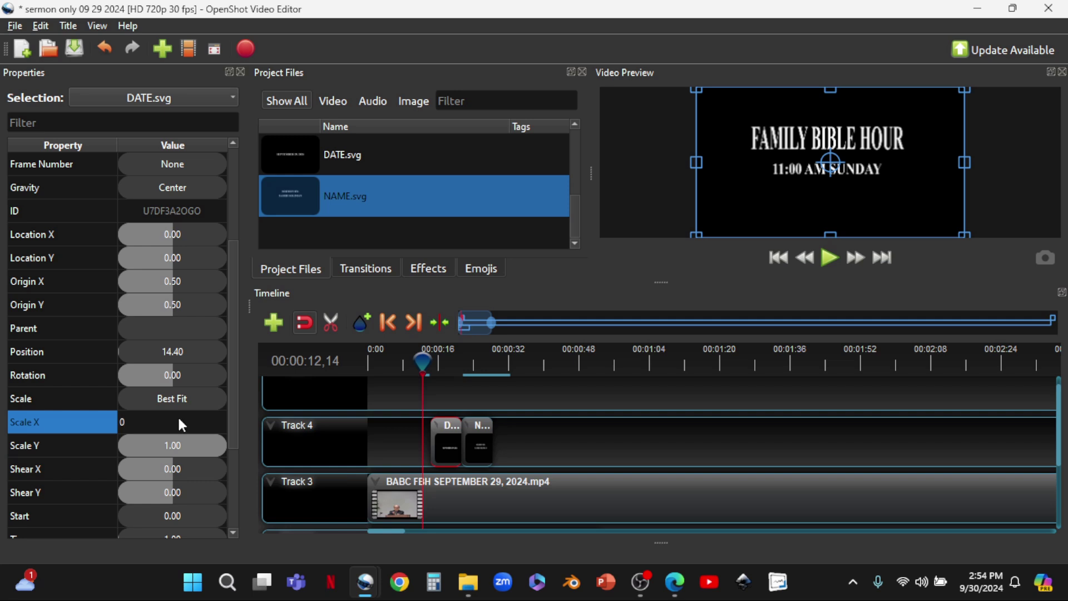
pyautogui.press('Return')
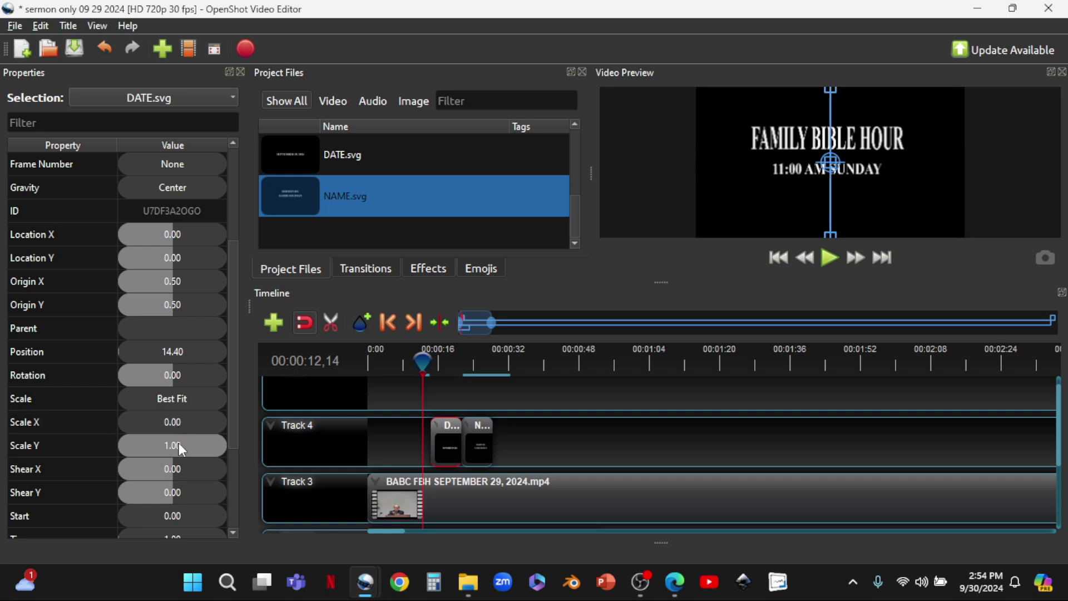
pyautogui.click(178, 447)
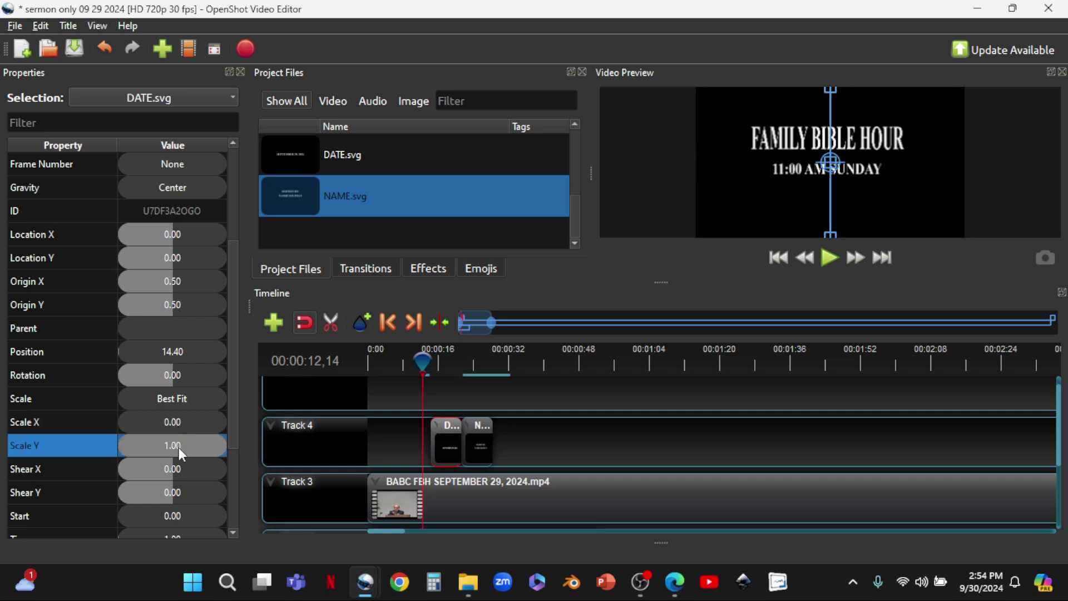
pyautogui.doubleClick(178, 448)
pyautogui.write('0')
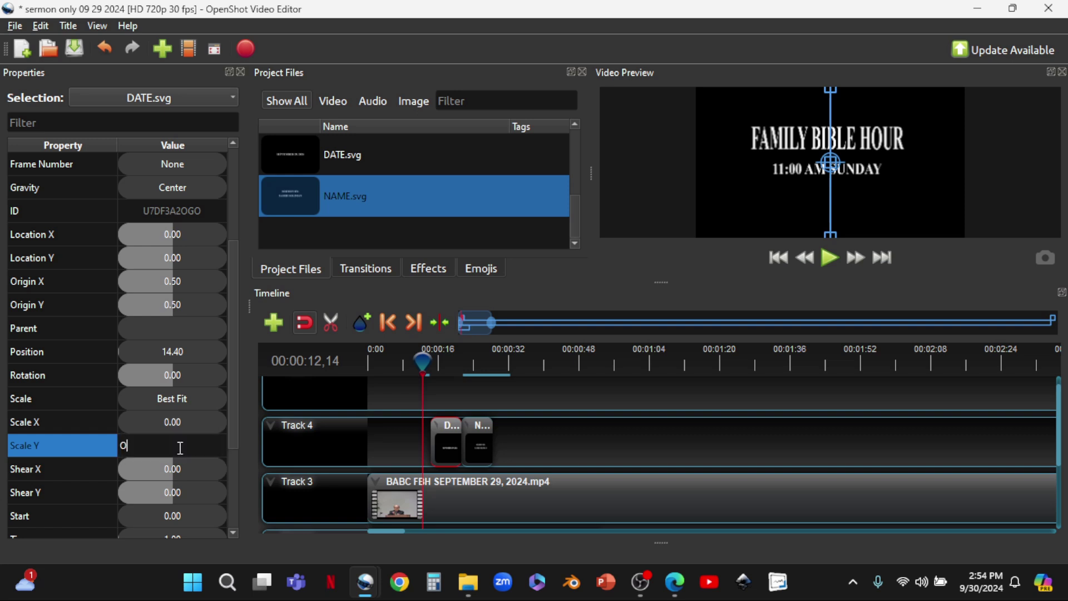
pyautogui.press('Return')
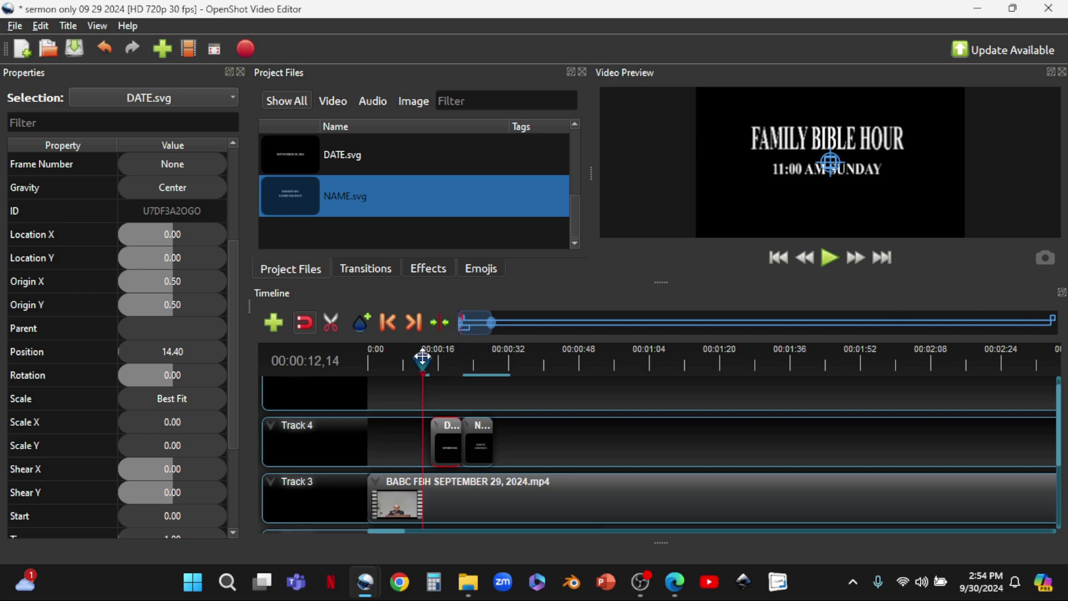
# Step: Save the project and insert Scale X and Scale Y keyframes at 00:00:16,22
pyautogui.moveTo(423, 359); pyautogui.dragTo(442, 358)
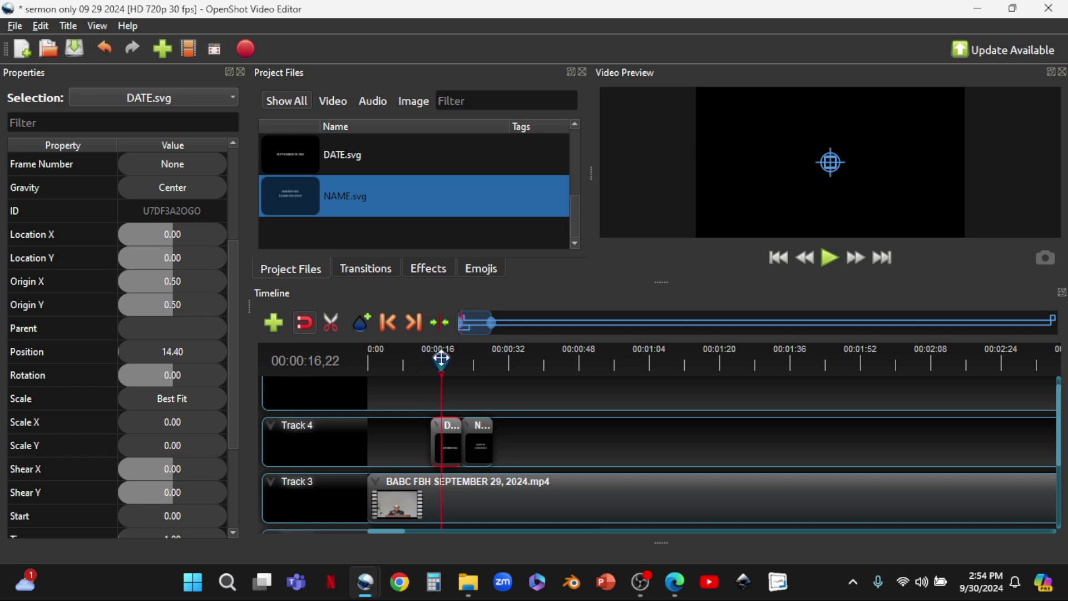
pyautogui.hotkey('ctrl', 's')
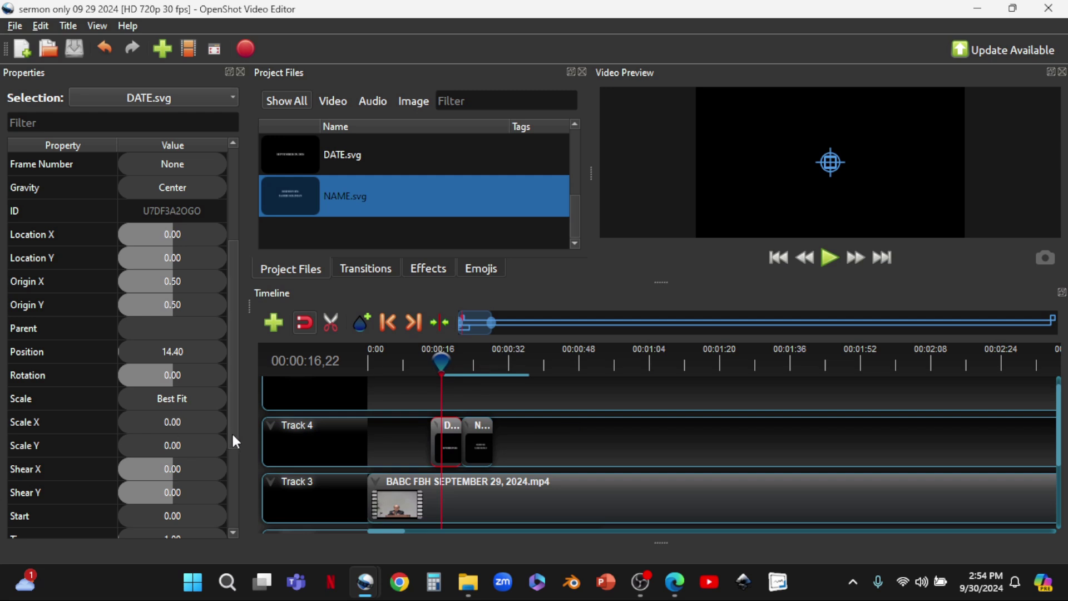
pyautogui.rightClick(210, 419)
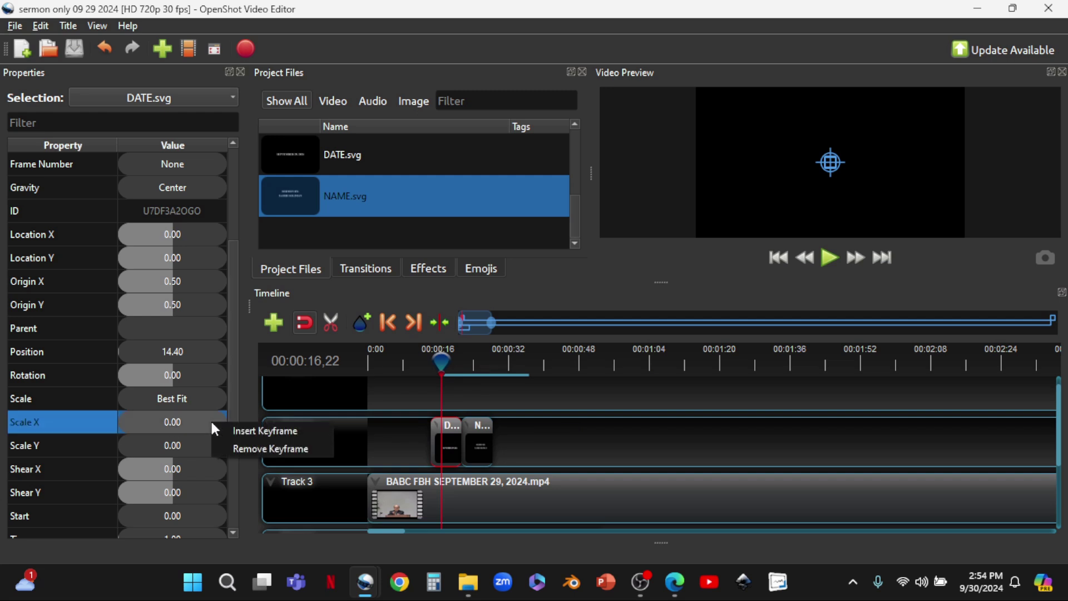
pyautogui.click(243, 432)
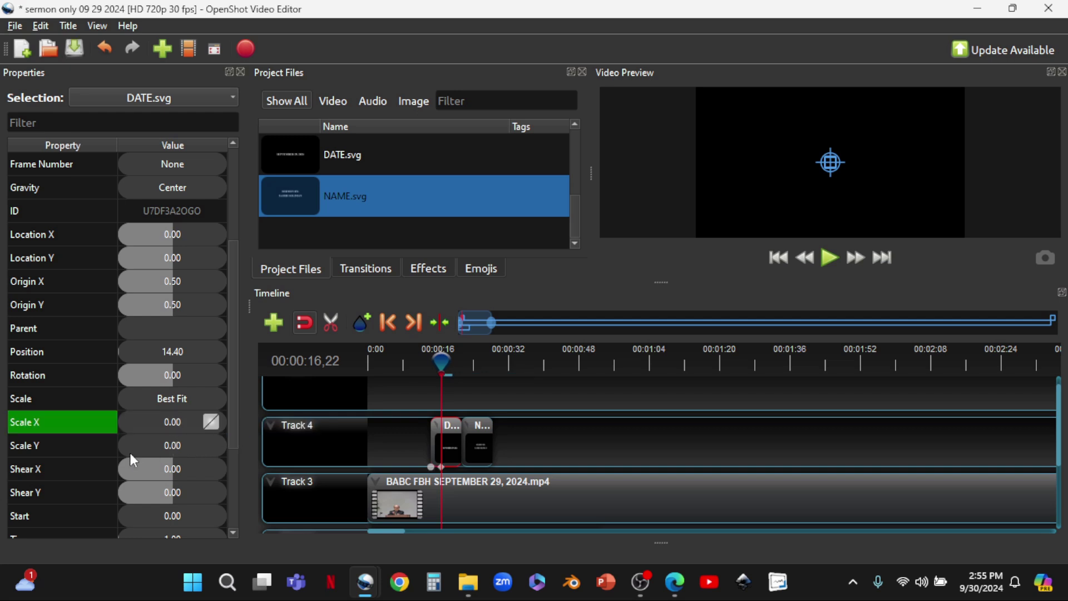
pyautogui.click(214, 444)
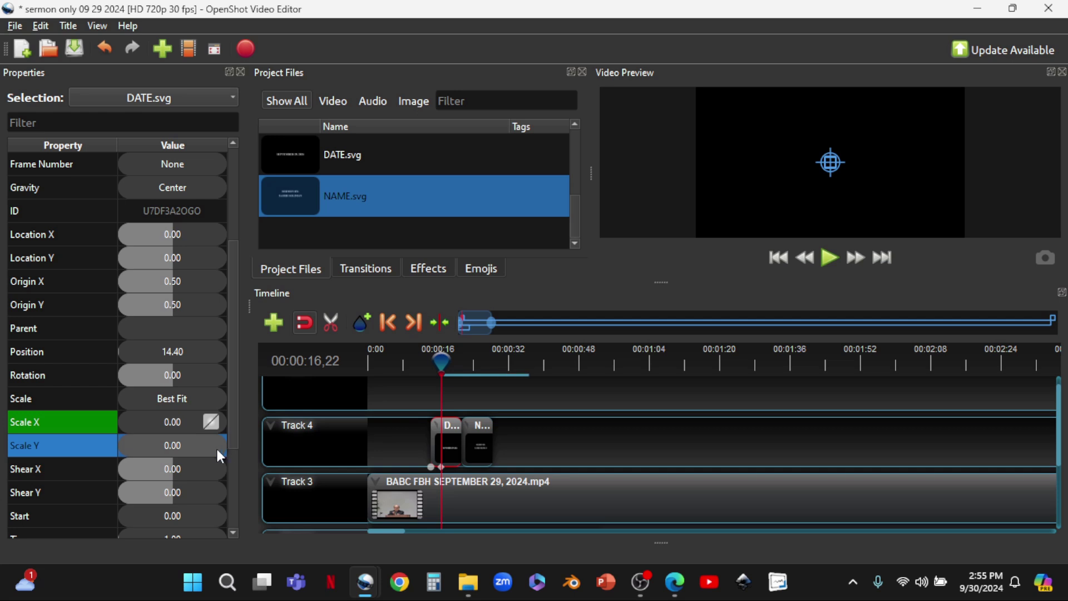
pyautogui.rightClick(217, 450)
pyautogui.click(237, 455)
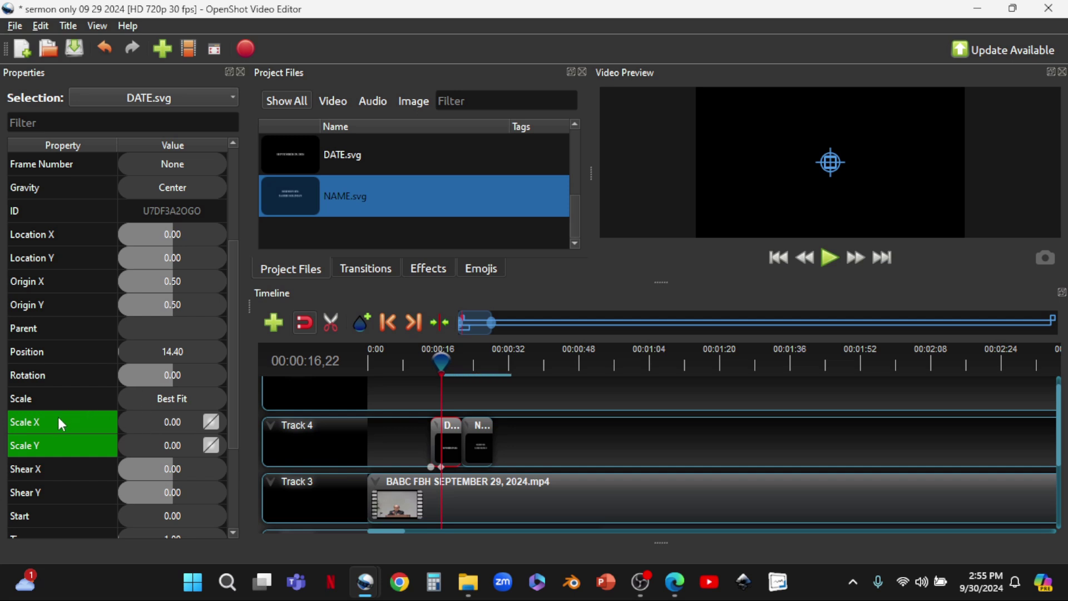
# Step: Set DATE.svg's Scale X and Scale Y to 1.30 at this keyframe
pyautogui.click(160, 424)
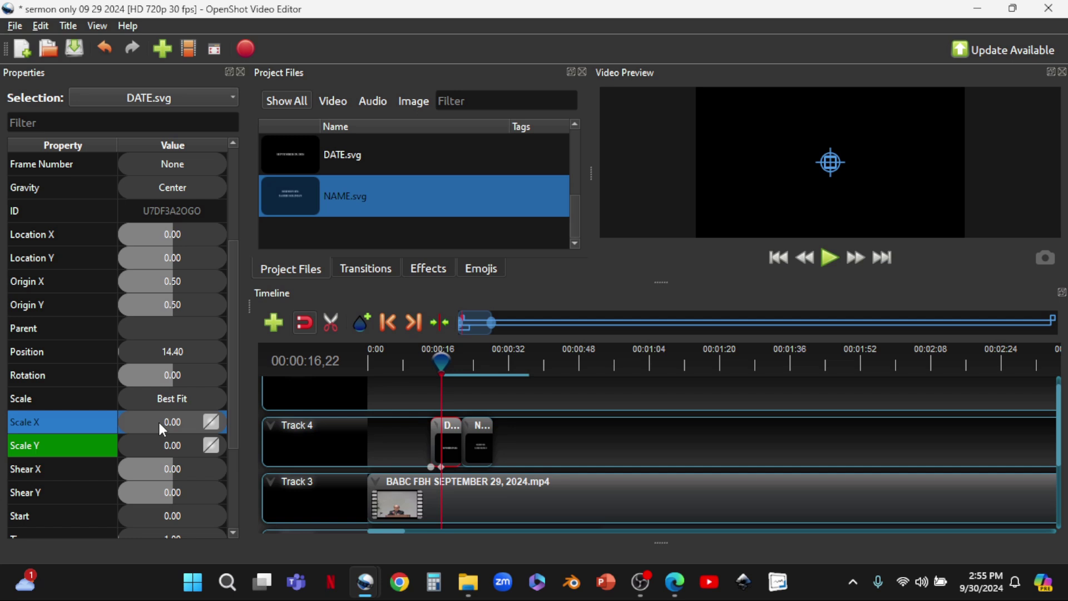
pyautogui.doubleClick(158, 420)
pyautogui.write('1')
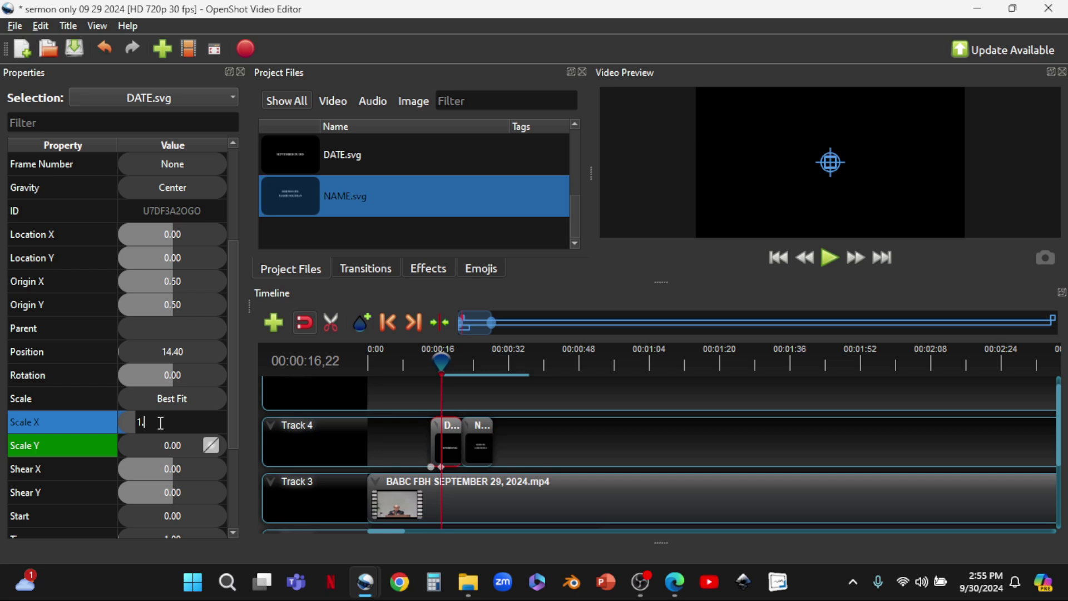
pyautogui.write('.3')
pyautogui.click(159, 446)
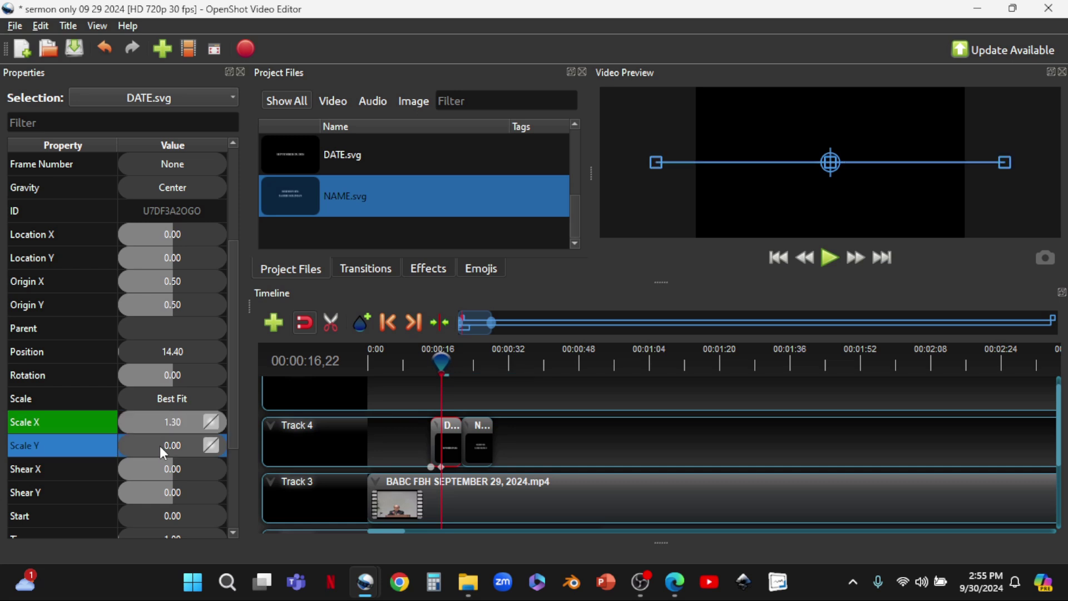
pyautogui.doubleClick(159, 445)
pyautogui.write('1.3')
pyautogui.press('Return')
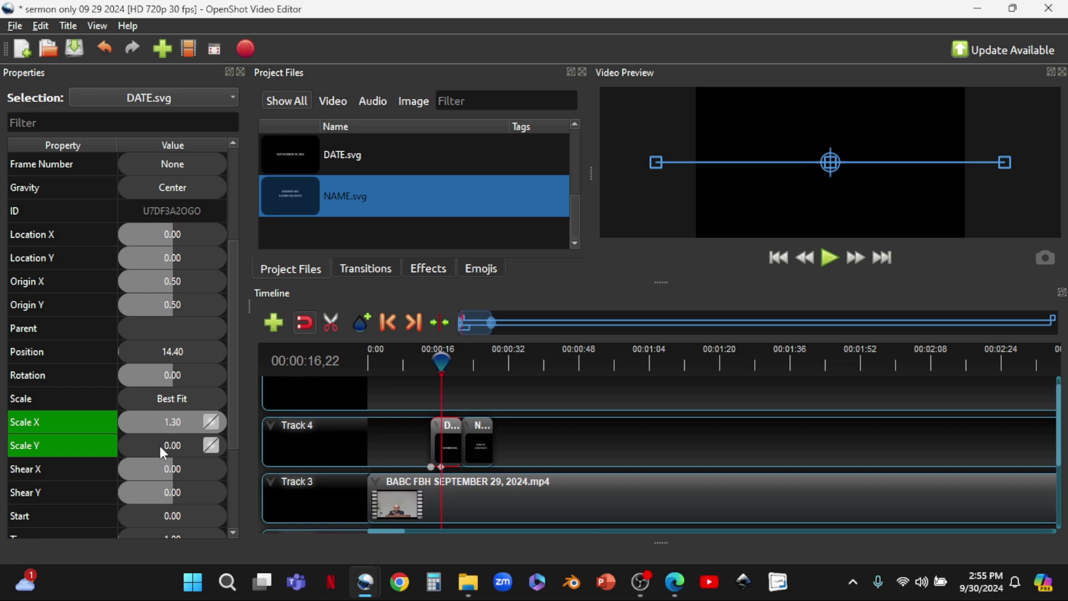
pyautogui.click(160, 446)
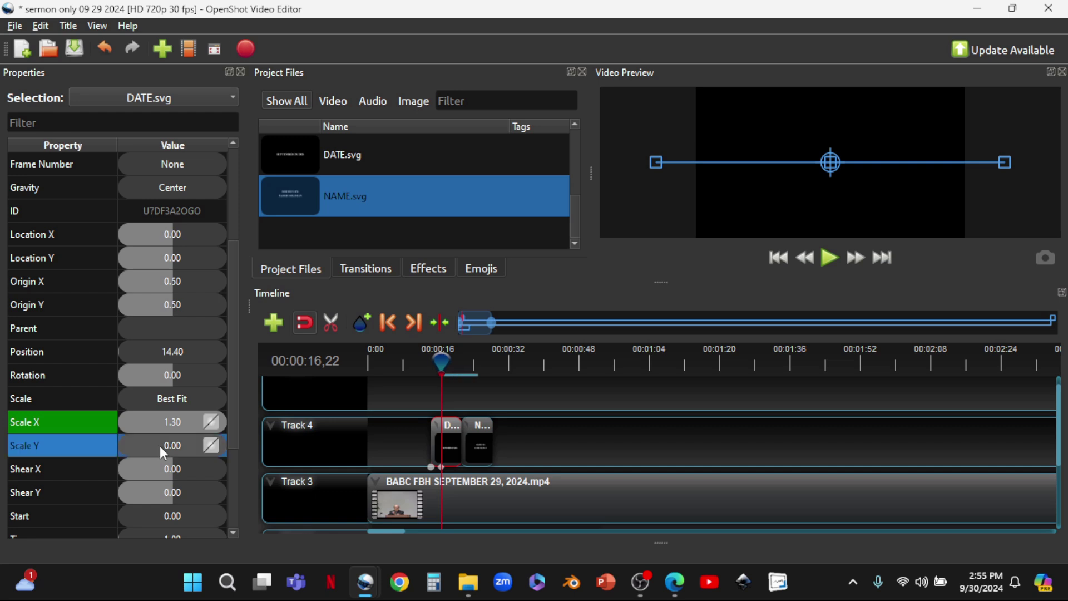
pyautogui.doubleClick(160, 446)
pyautogui.write('1')
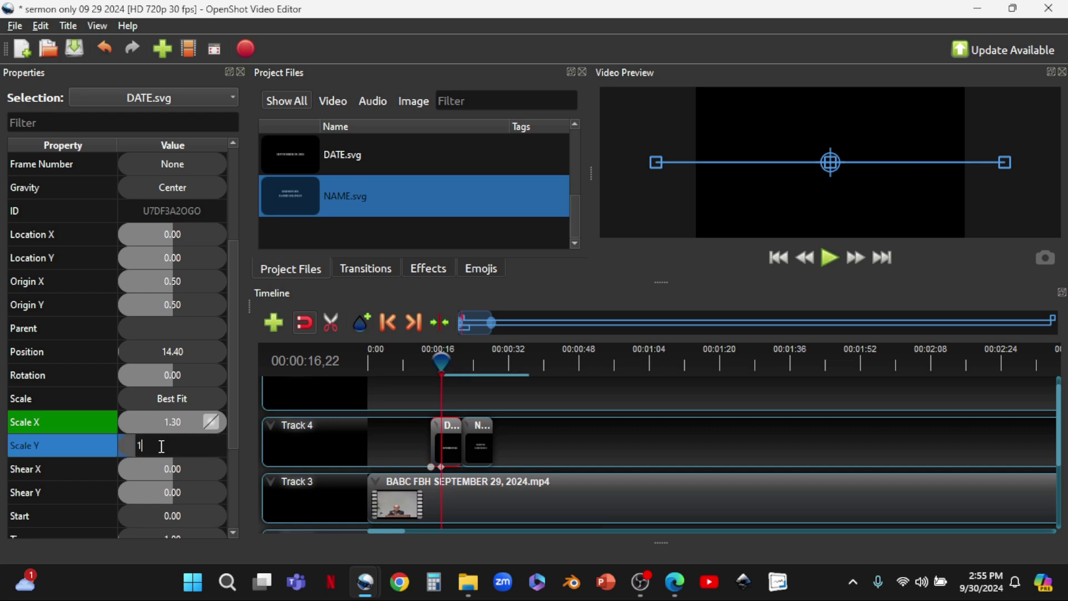
pyautogui.write('.3')
pyautogui.press('Return')
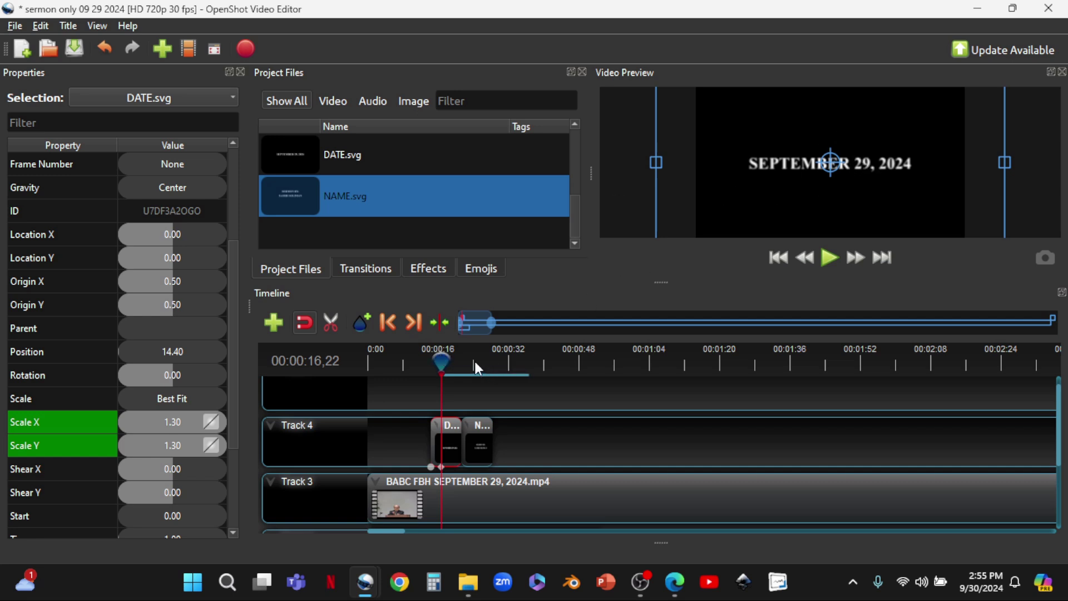
# Step: Move the playhead to 00:00:19,28 and bring DATE.svg's Alpha property to the top of Properties
pyautogui.moveTo(441, 362); pyautogui.dragTo(456, 363)
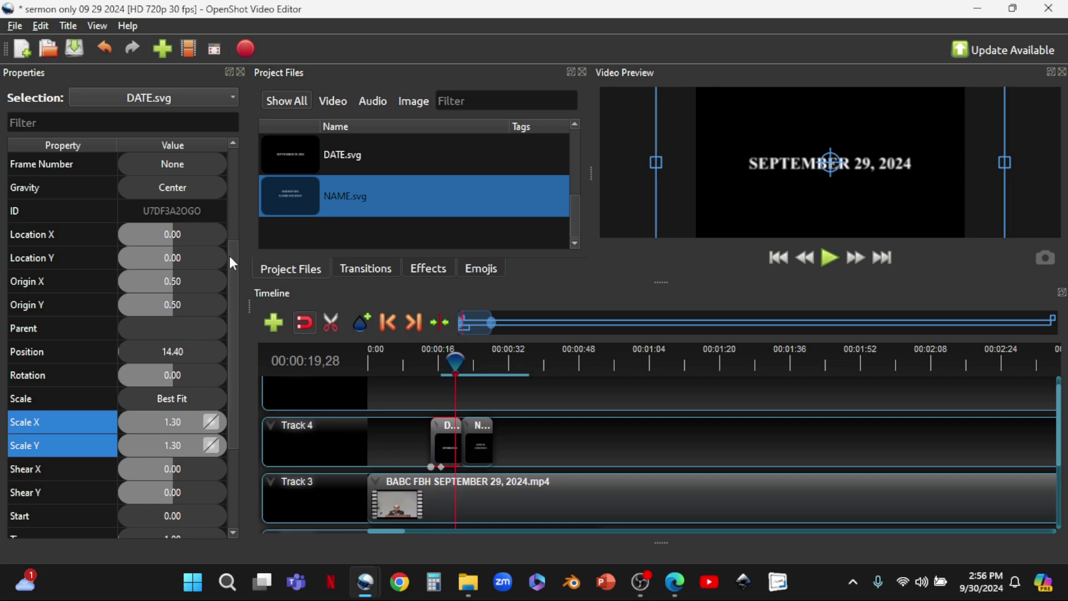
pyautogui.moveTo(232, 260); pyautogui.dragTo(234, 181)
pyautogui.scroll(-1, 238, 247)
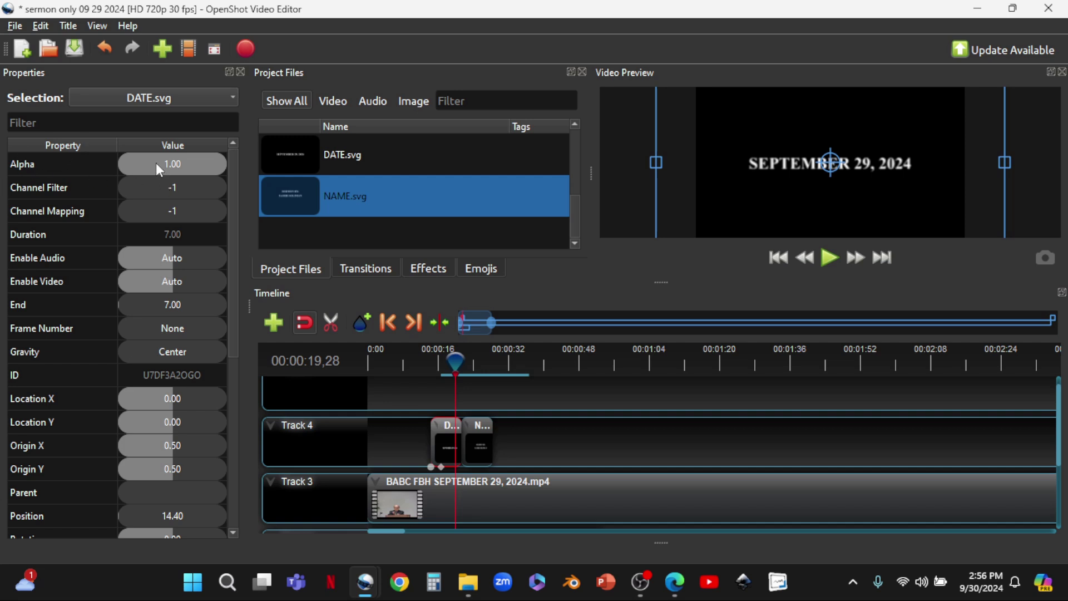
# Step: Keyframe DATE.svg's Alpha at about 19 s, then set Alpha to 0.00 at 00:00:21,05
pyautogui.rightClick(215, 159)
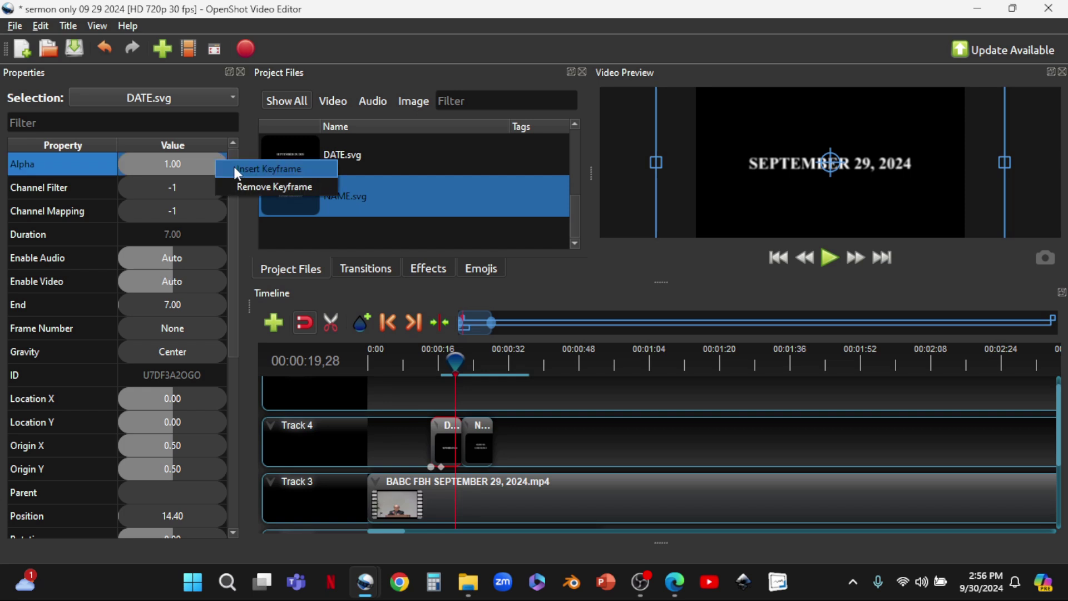
pyautogui.click(238, 174)
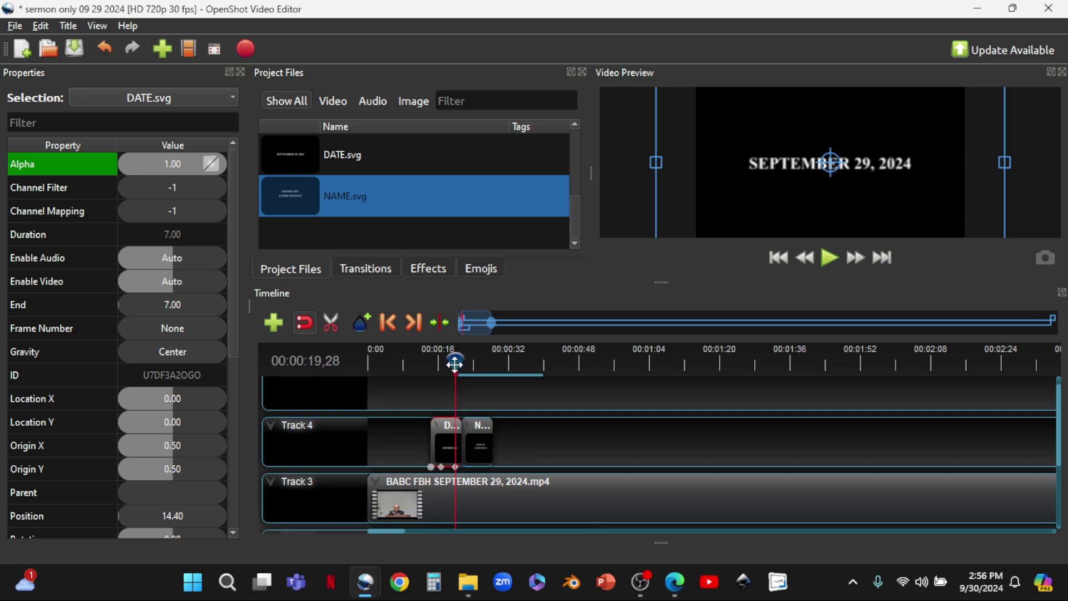
pyautogui.moveTo(456, 360); pyautogui.dragTo(462, 362)
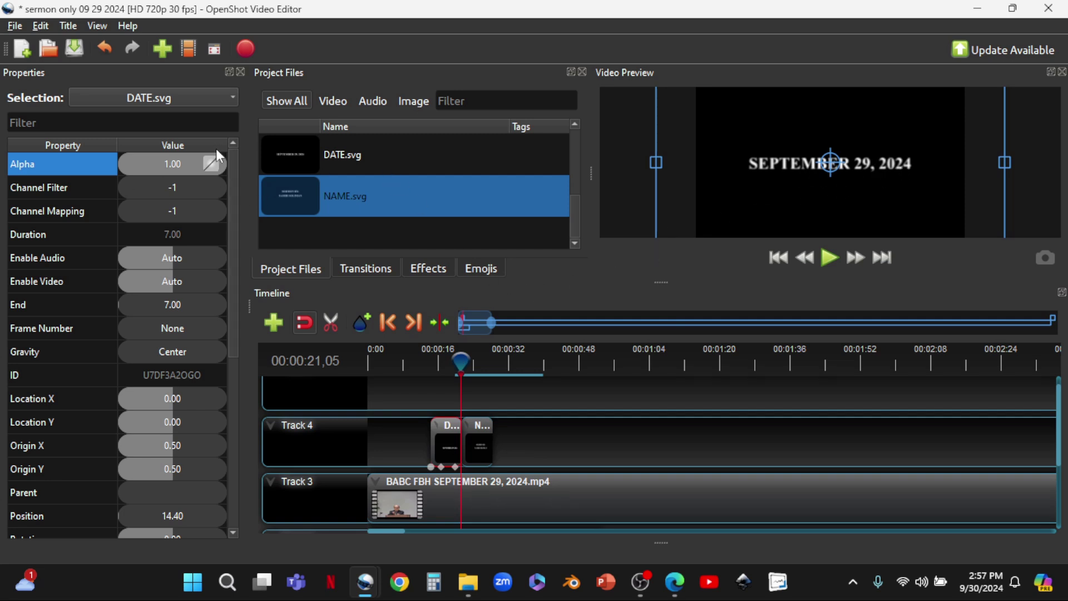
pyautogui.rightClick(212, 166)
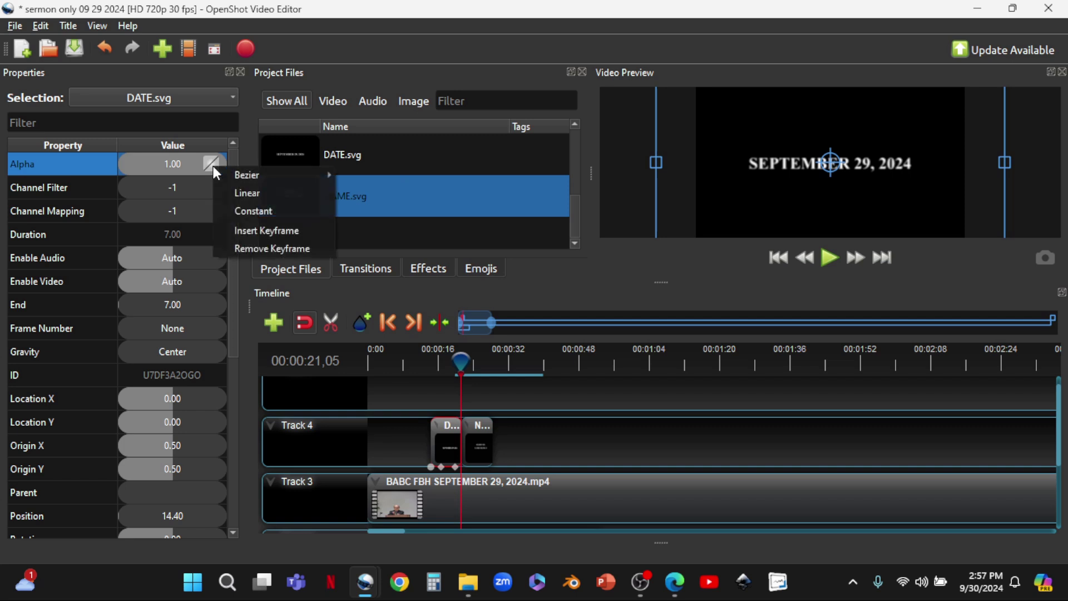
pyautogui.click(287, 229)
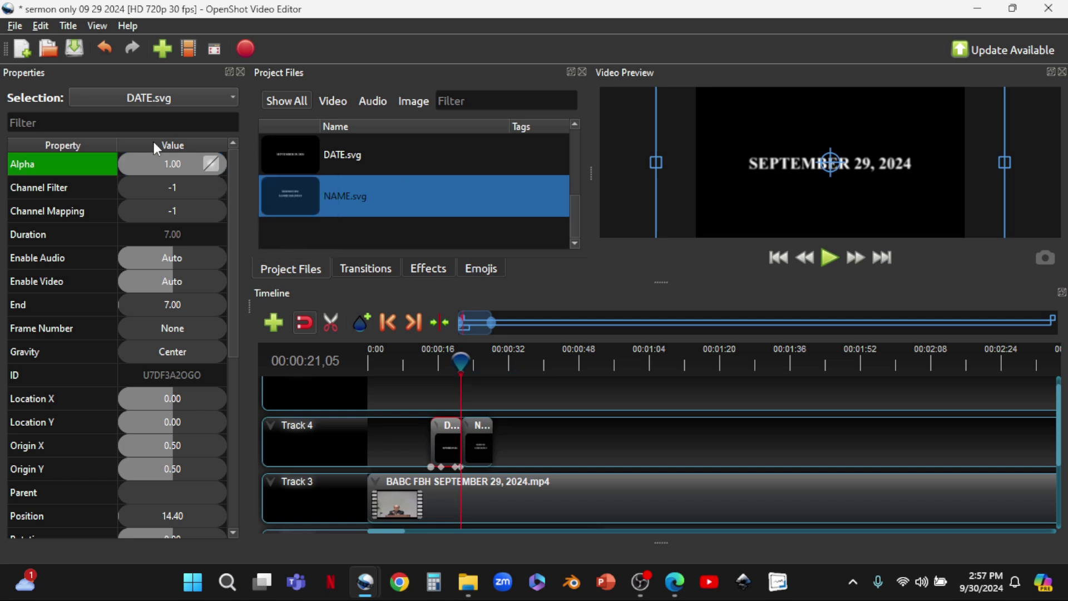
pyautogui.click(162, 163)
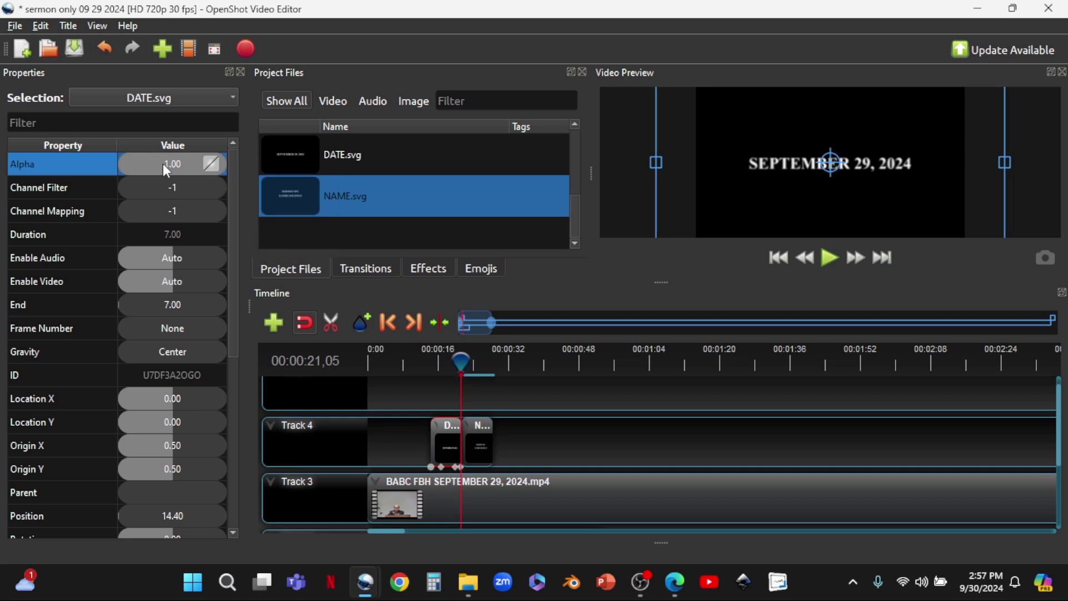
pyautogui.doubleClick(163, 164)
pyautogui.write('0')
pyautogui.press('Return')
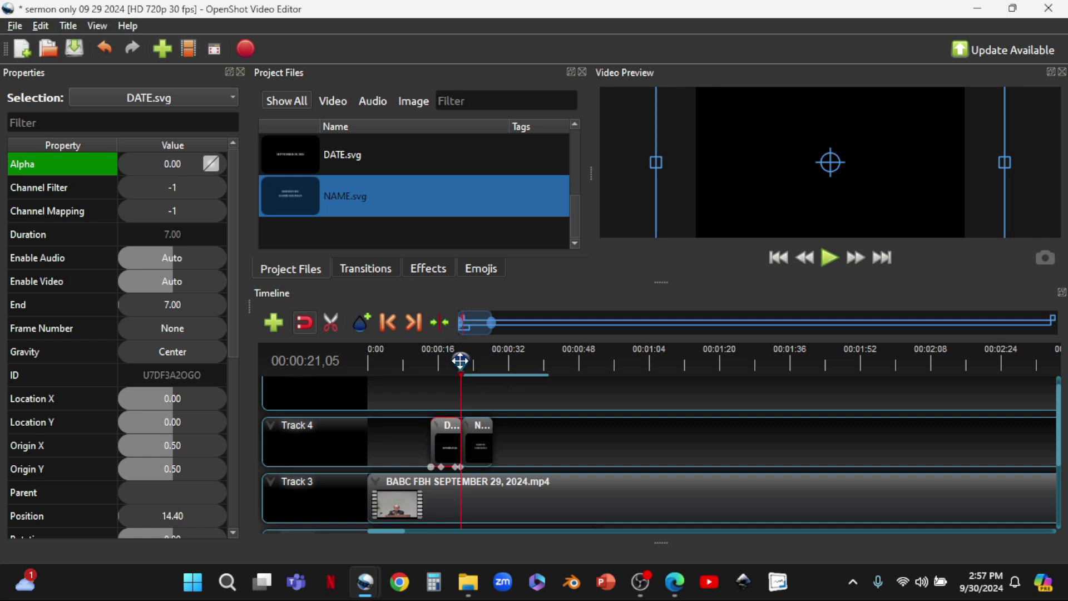
pyautogui.moveTo(461, 360); pyautogui.dragTo(423, 361)
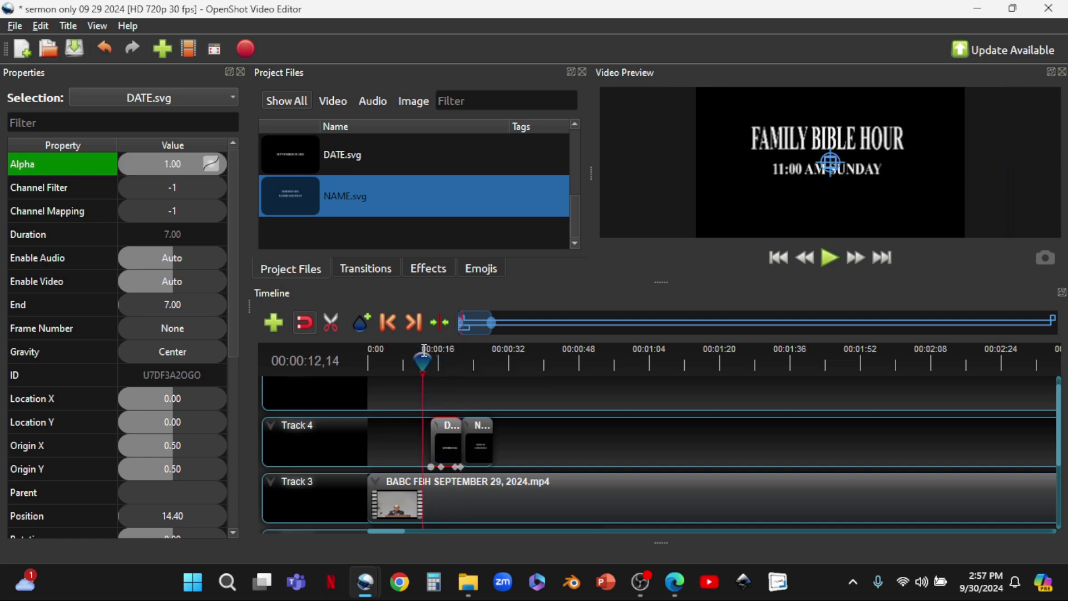
# Step: Save the project, then preview the date title's fade-out and return to about 13 s
pyautogui.click(15, 28)
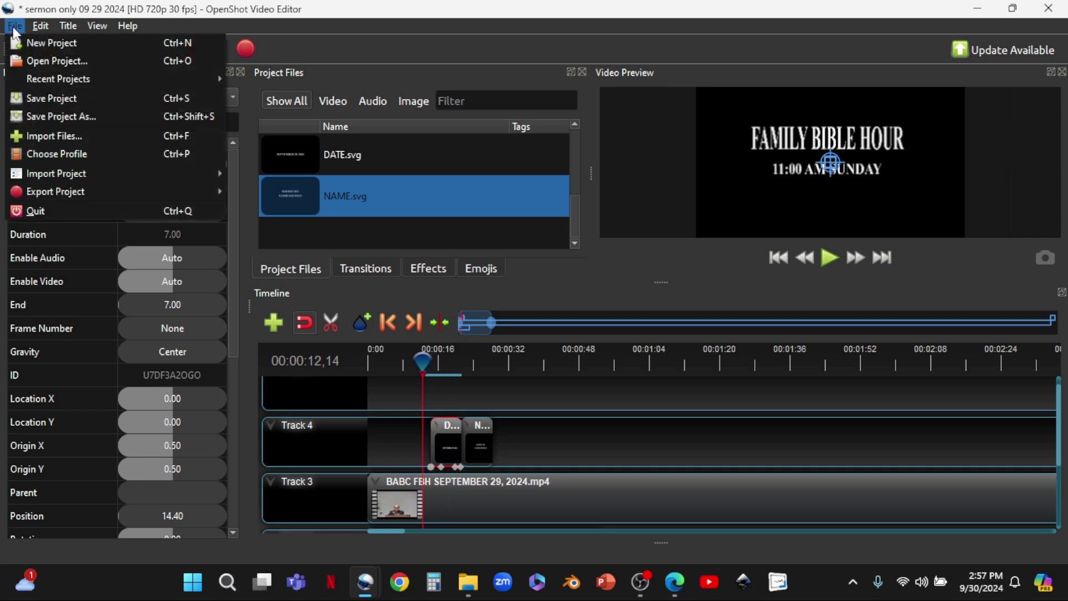
pyautogui.click(41, 97)
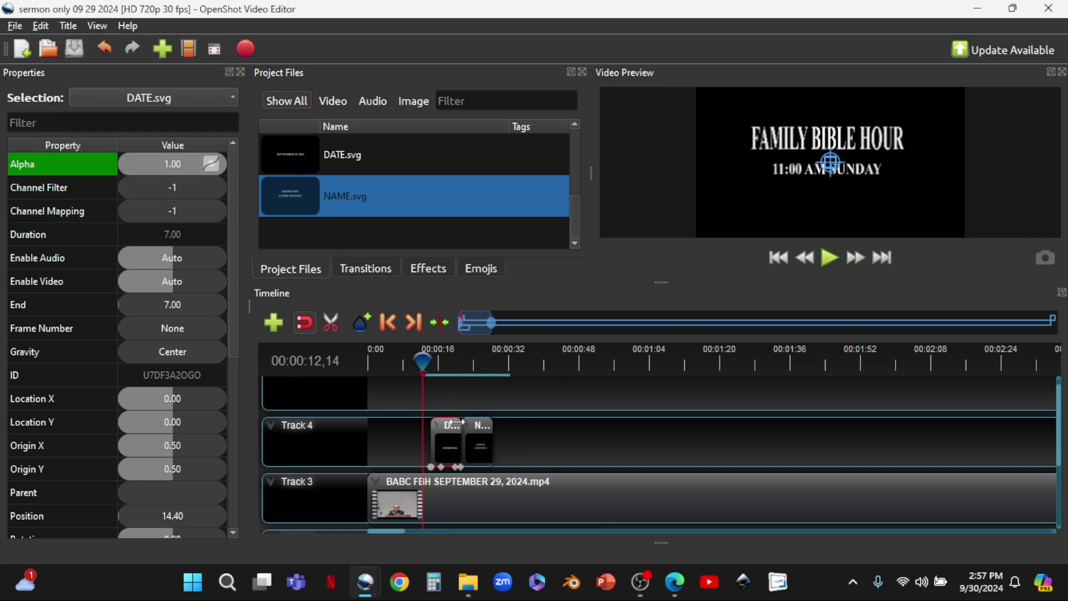
pyautogui.click(830, 258)
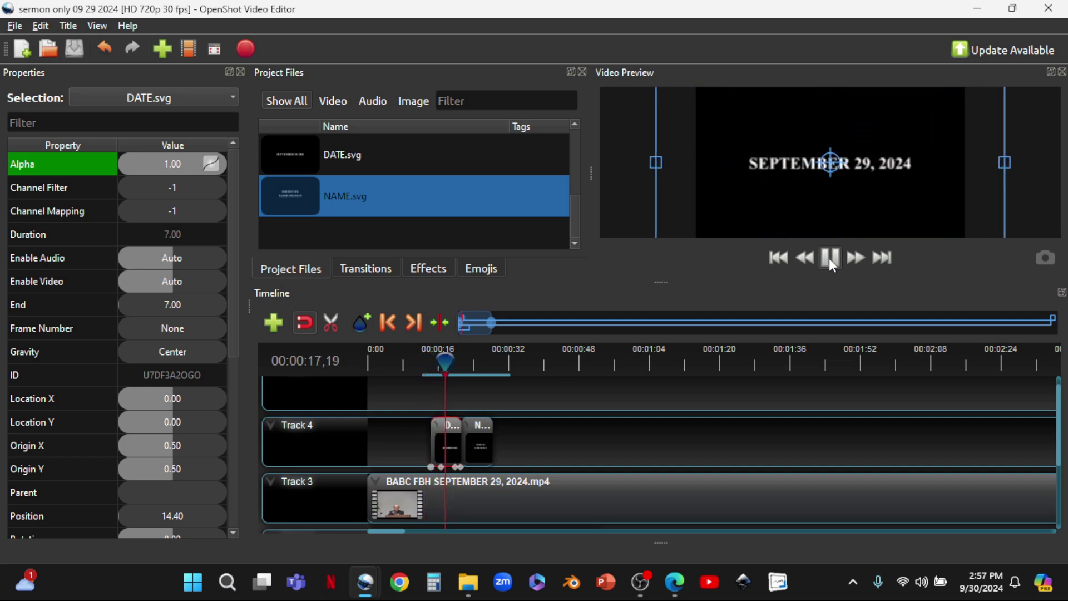
pyautogui.click(830, 260)
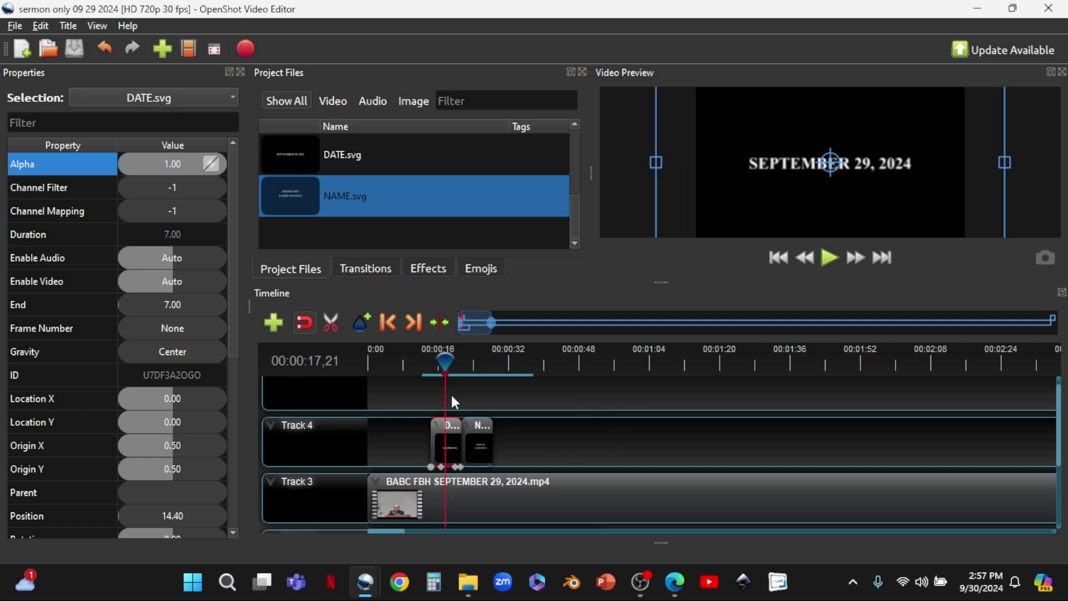
pyautogui.moveTo(445, 362); pyautogui.dragTo(426, 356)
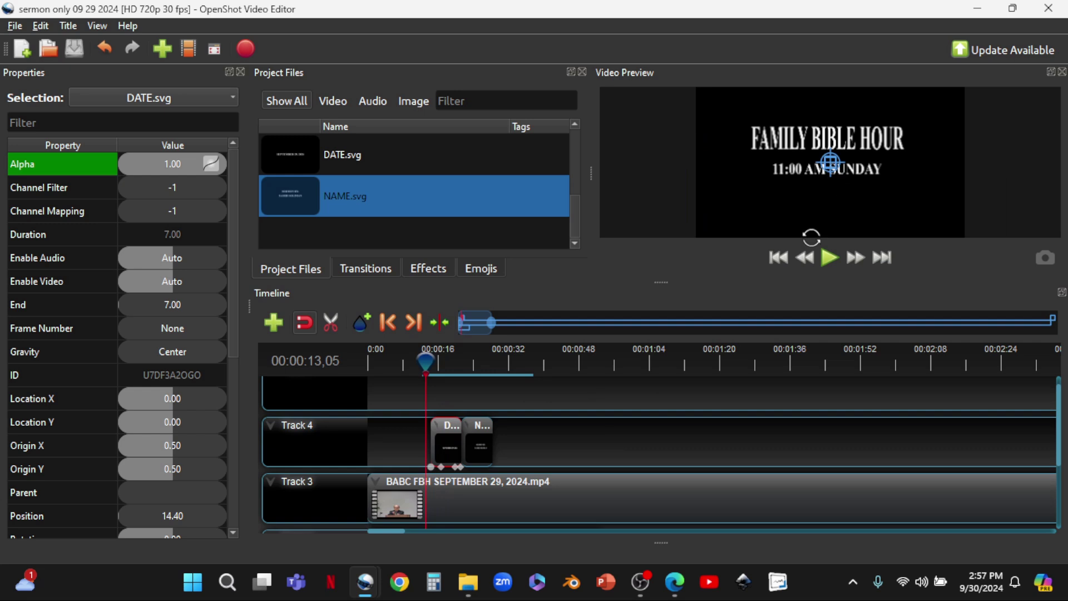
pyautogui.click(562, 430)
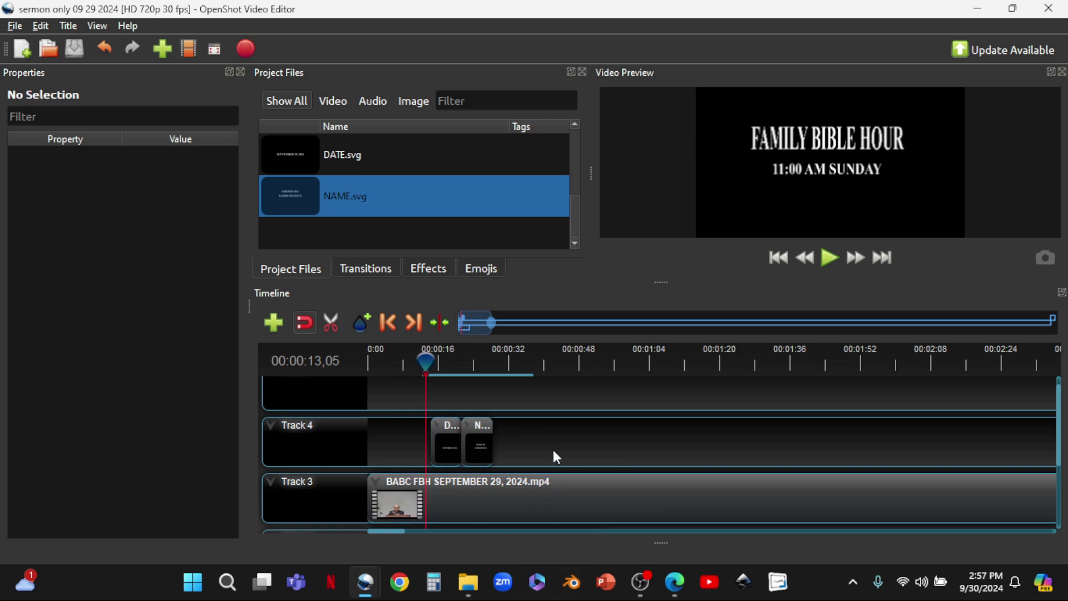
pyautogui.click(831, 258)
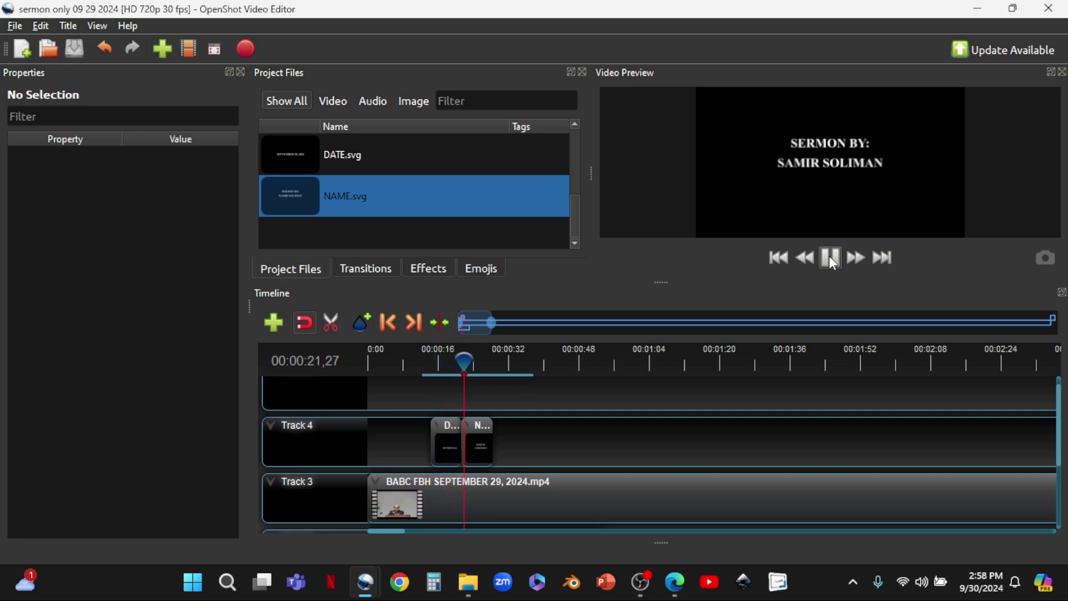
pyautogui.click(831, 257)
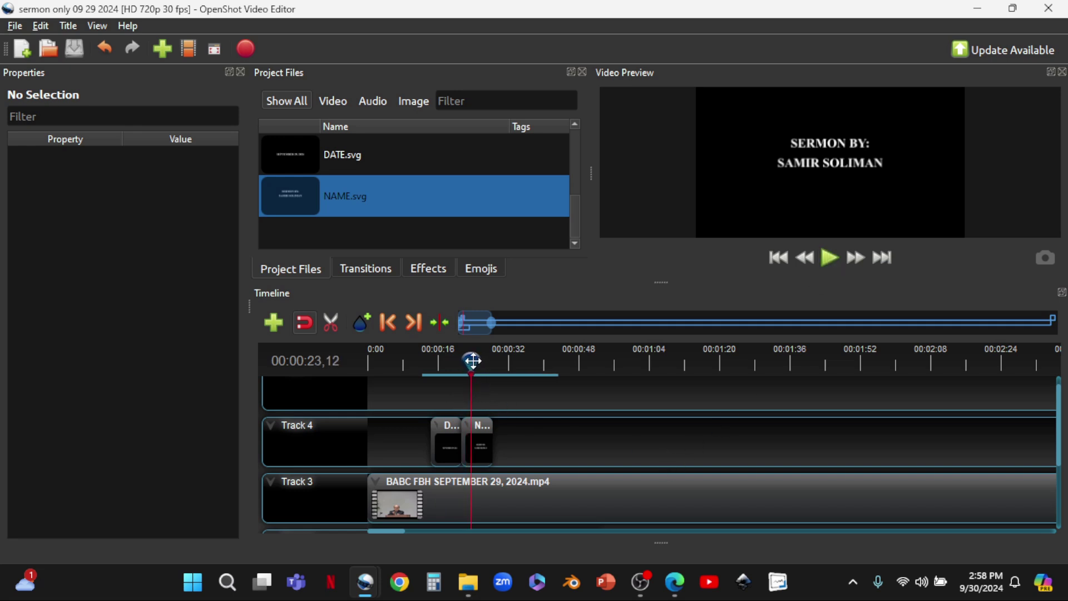
pyautogui.moveTo(473, 361); pyautogui.dragTo(428, 362)
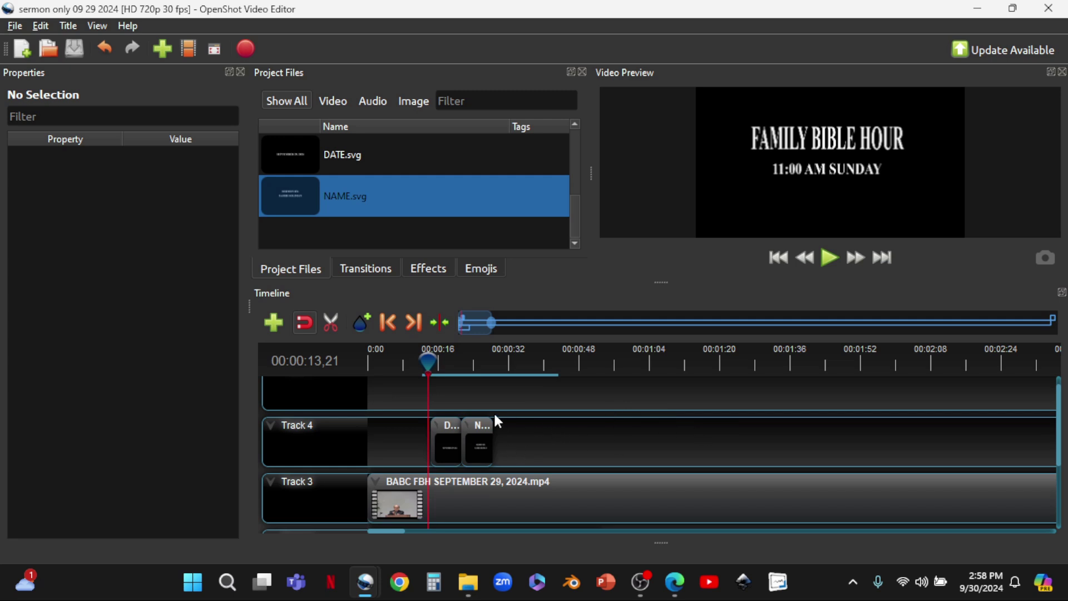
pyautogui.click(450, 439)
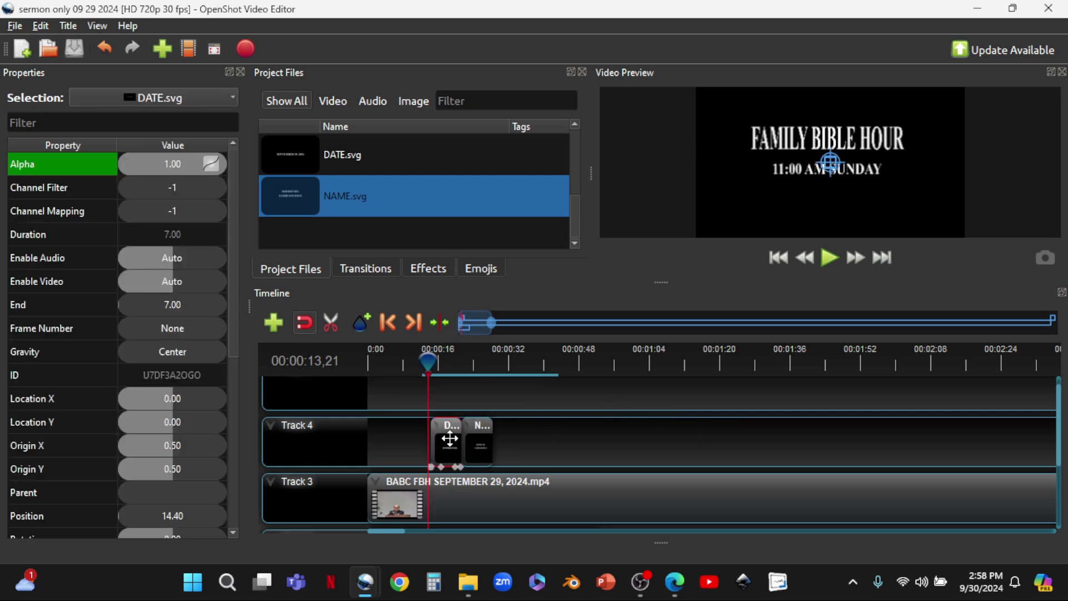
# Step: Copy all keyframes from the DATE.svg clip and paste them onto the NAME.svg clip
pyautogui.rightClick(451, 442)
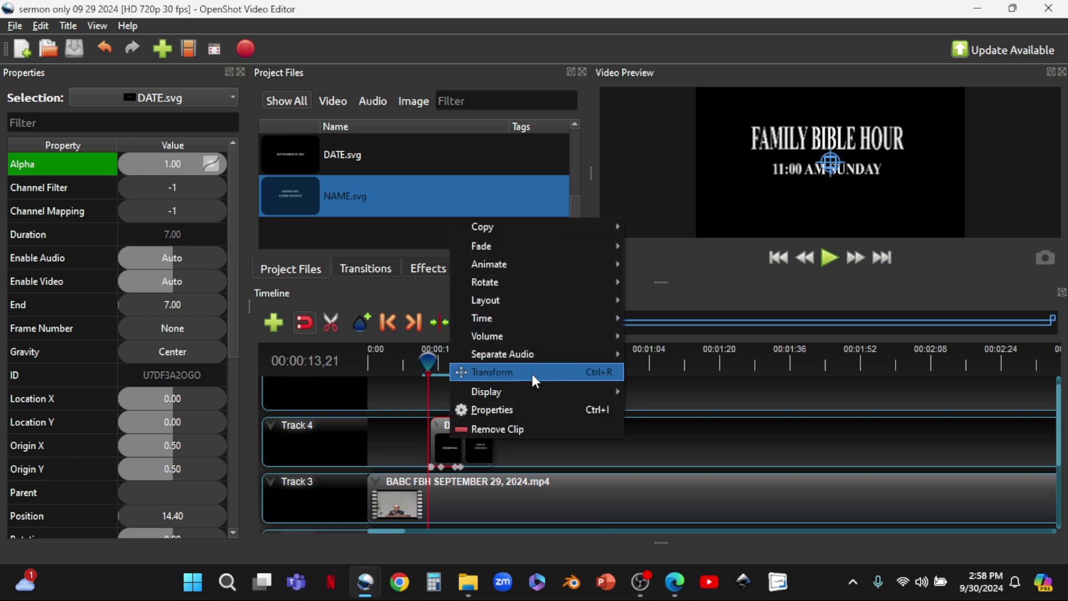
pyautogui.moveTo(500, 246)
pyautogui.moveTo(515, 229)
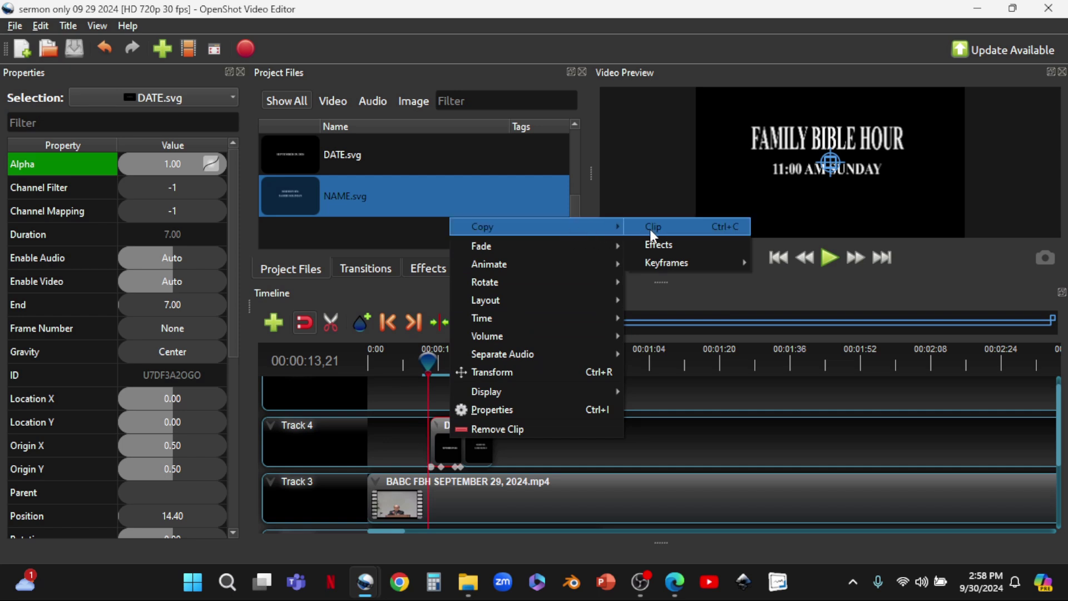
pyautogui.moveTo(660, 264)
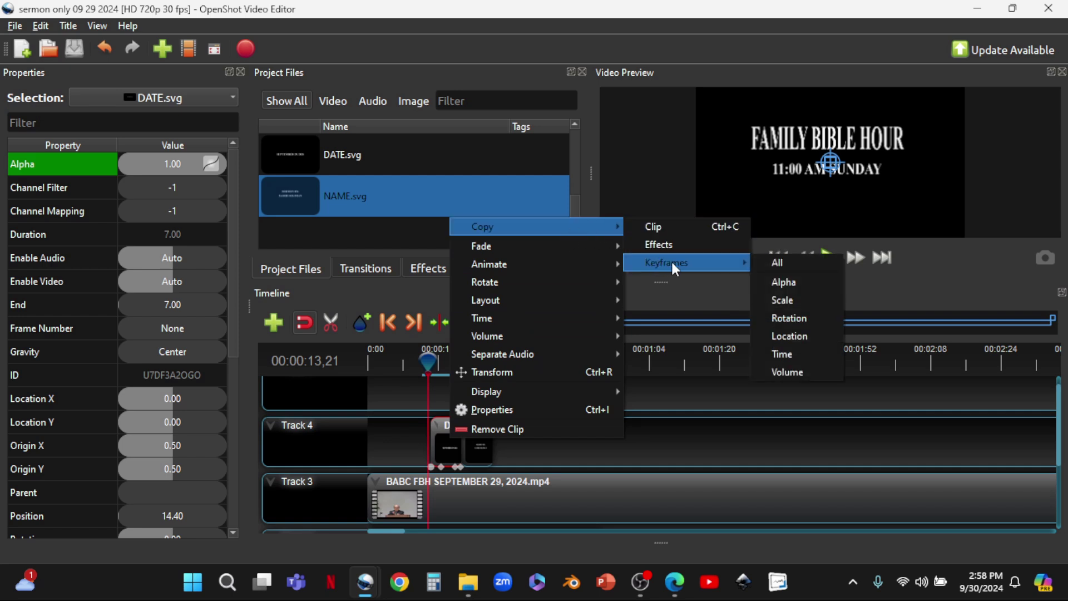
pyautogui.click(777, 264)
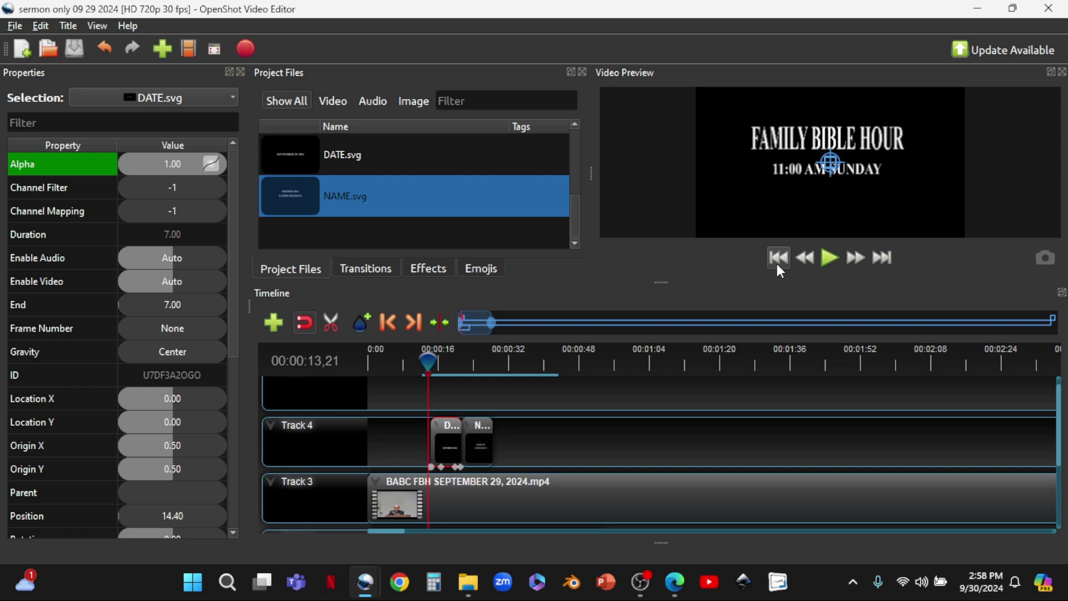
pyautogui.click(483, 437)
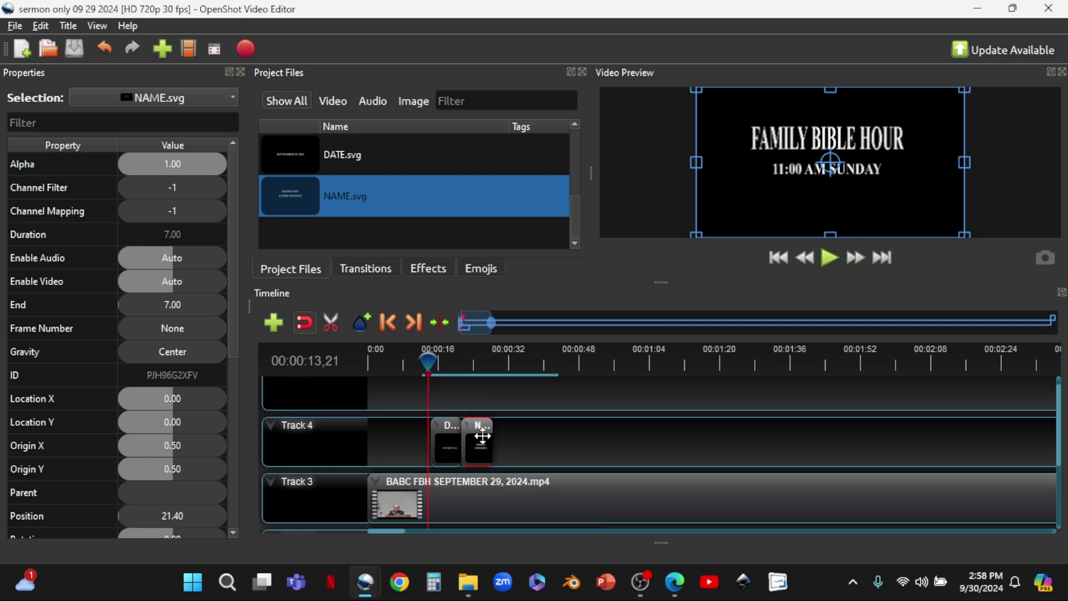
pyautogui.rightClick(483, 437)
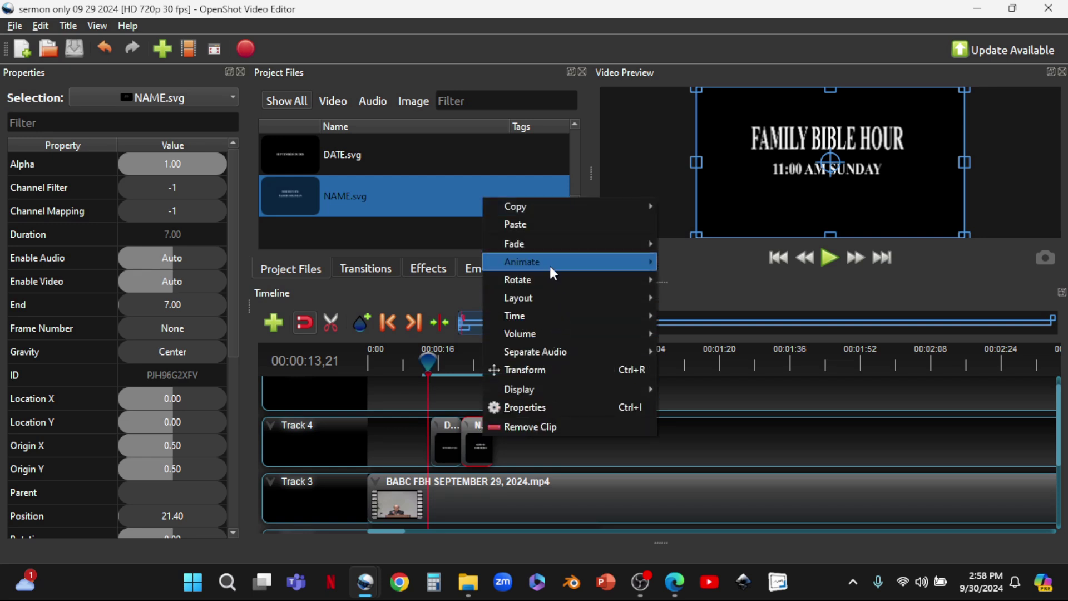
pyautogui.click(539, 225)
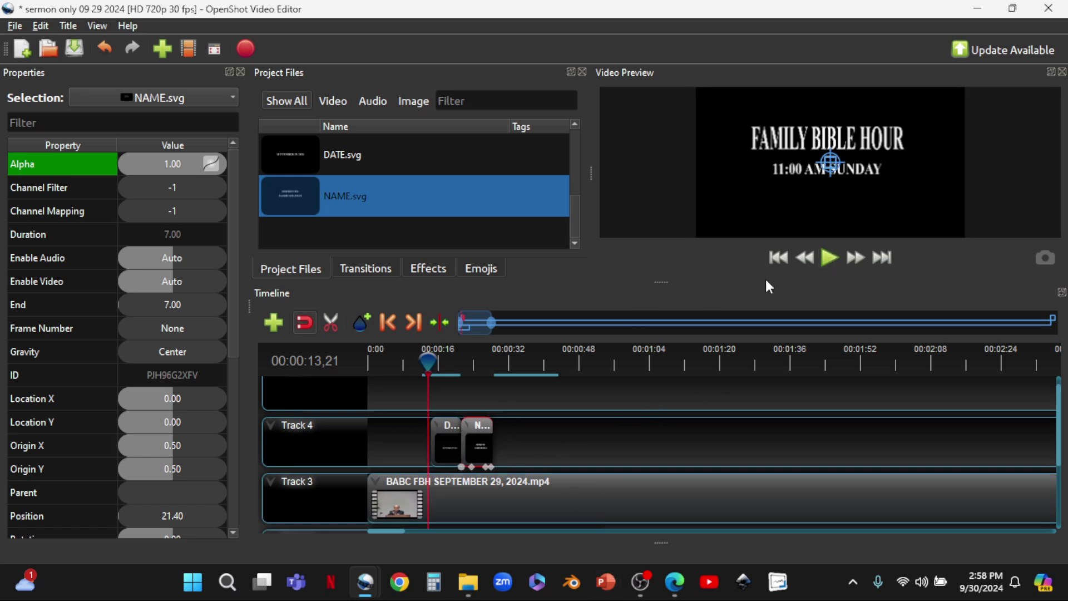
# Step: Preview both titles fading out up to about 30 s, then select the BABC FBH clip on Track 3
pyautogui.click(639, 441)
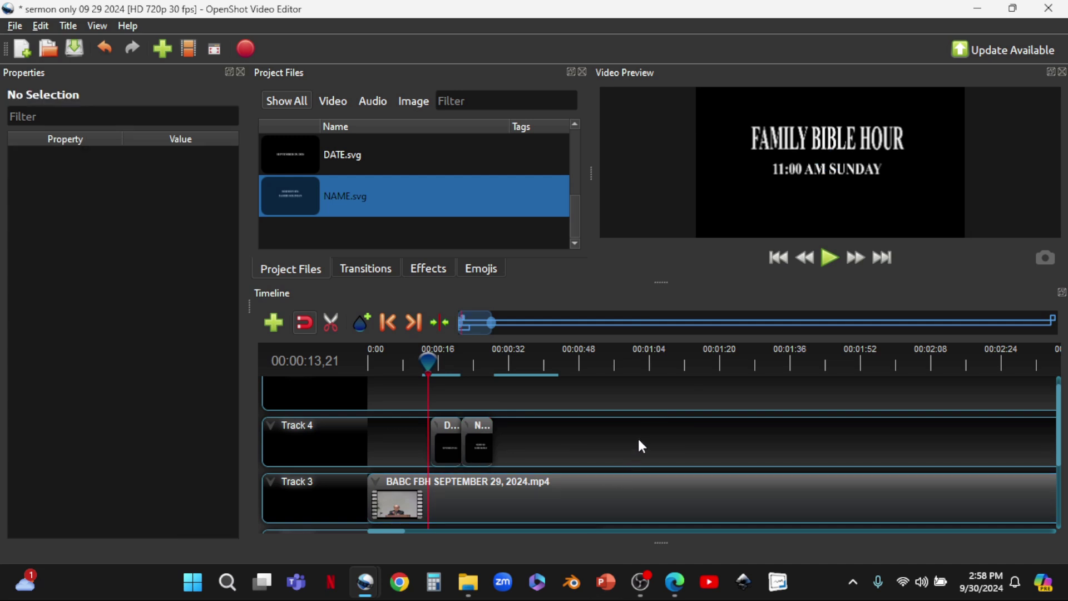
pyautogui.click(832, 258)
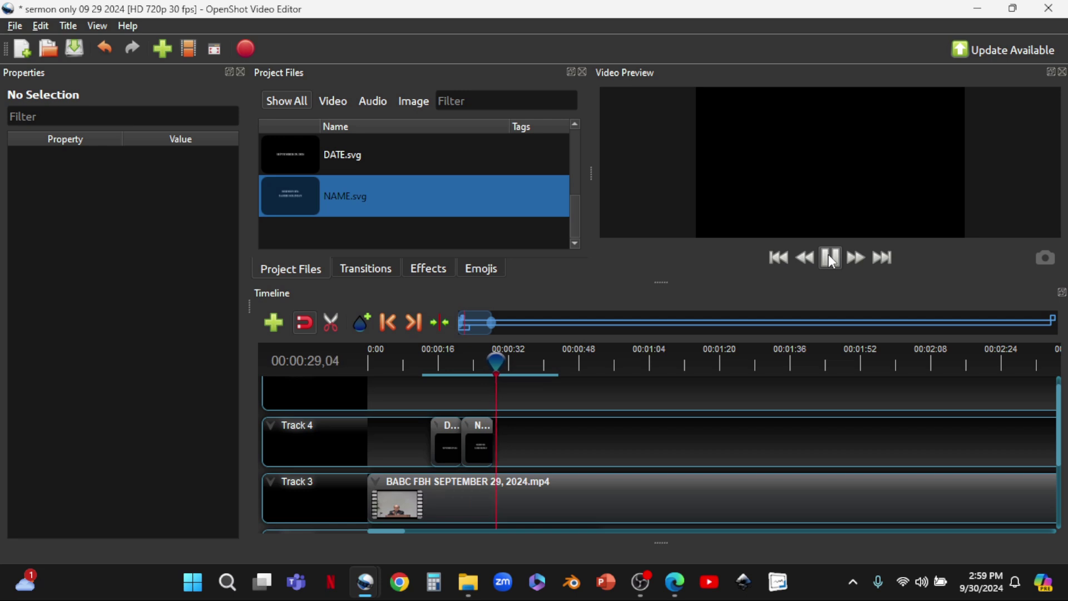
pyautogui.click(829, 255)
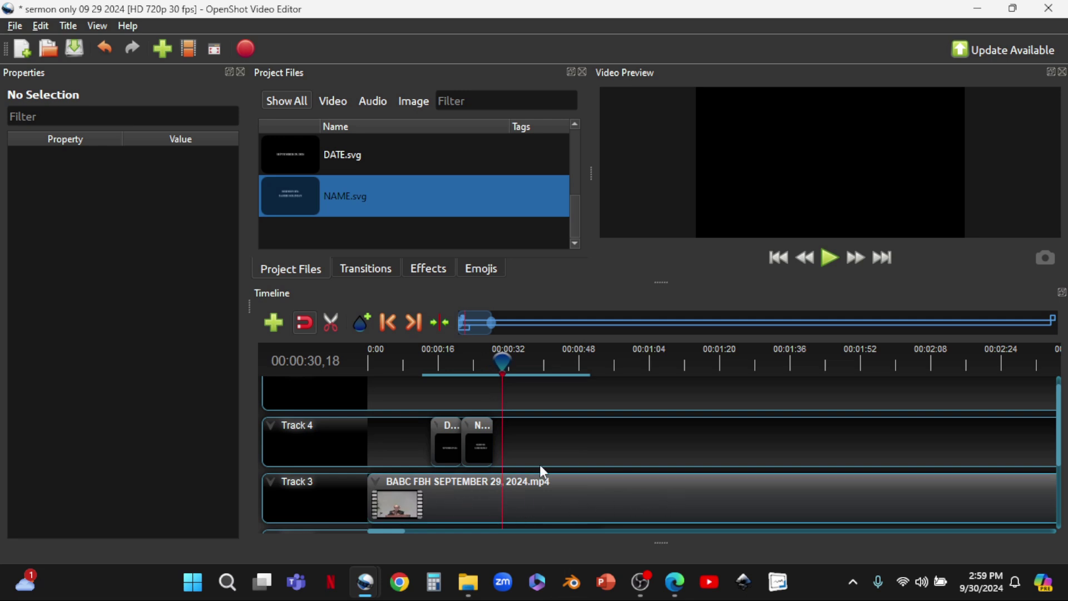
pyautogui.click(634, 493)
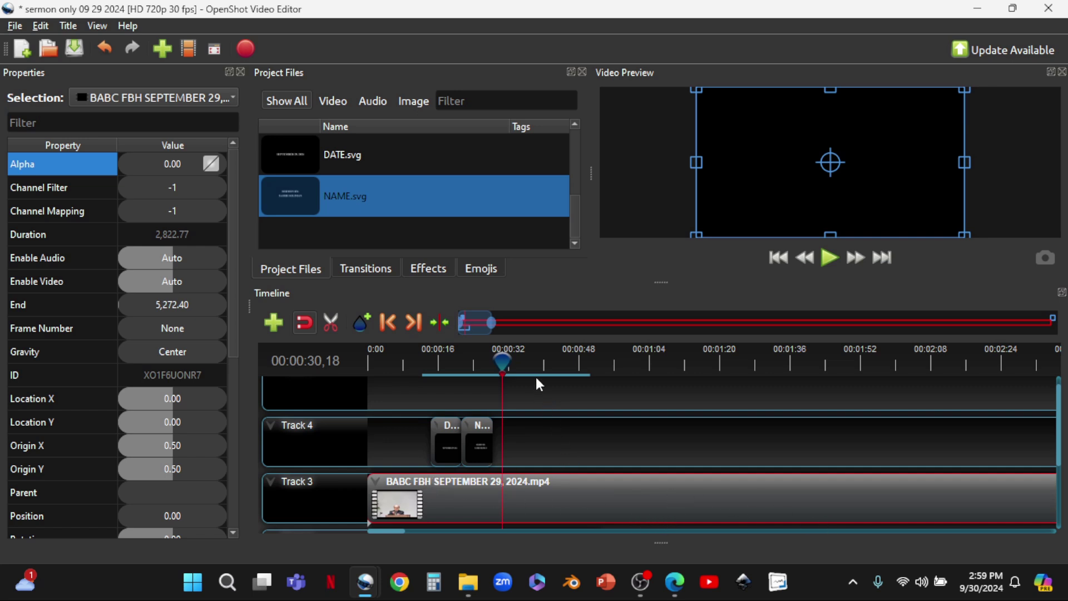
# Step: Add a 0.00 Alpha keyframe to the sermon clip at 00:00:27,17 and save the project
pyautogui.moveTo(503, 360); pyautogui.dragTo(491, 356)
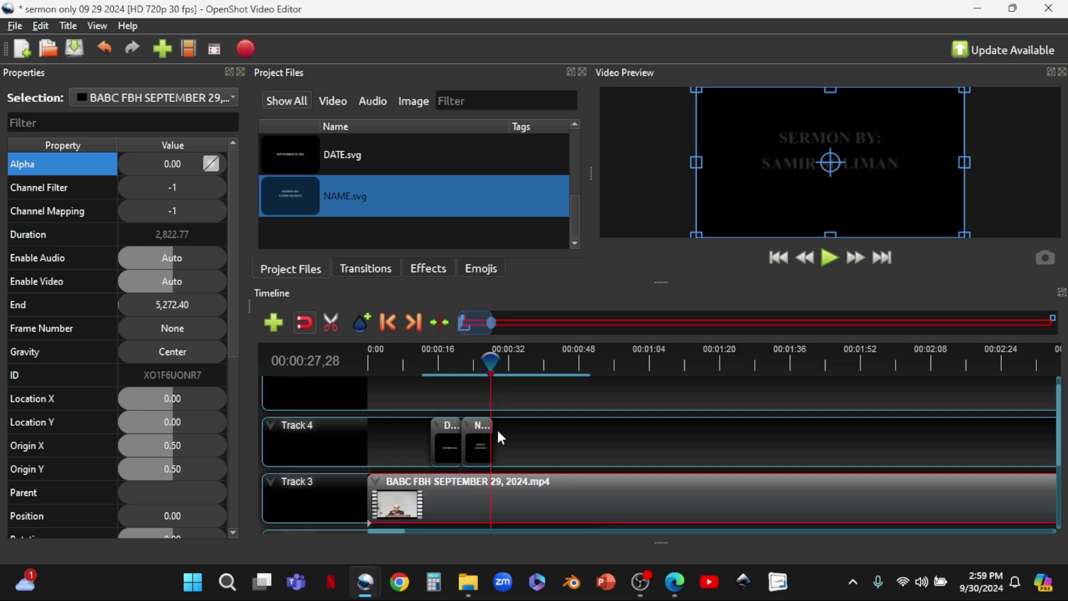
pyautogui.click(492, 361)
pyautogui.moveTo(492, 362); pyautogui.dragTo(489, 361)
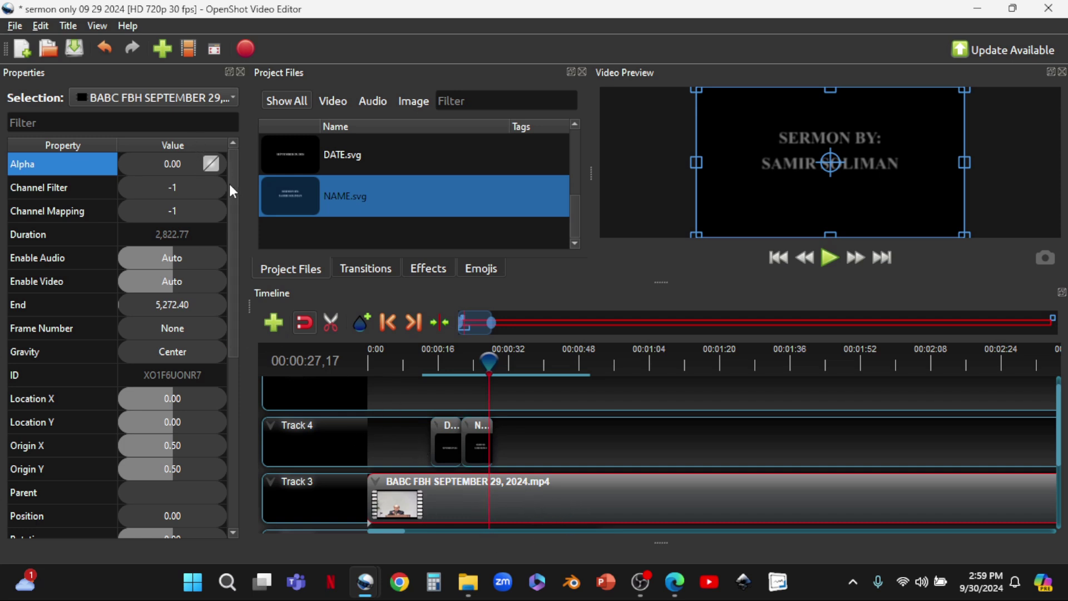
pyautogui.rightClick(212, 163)
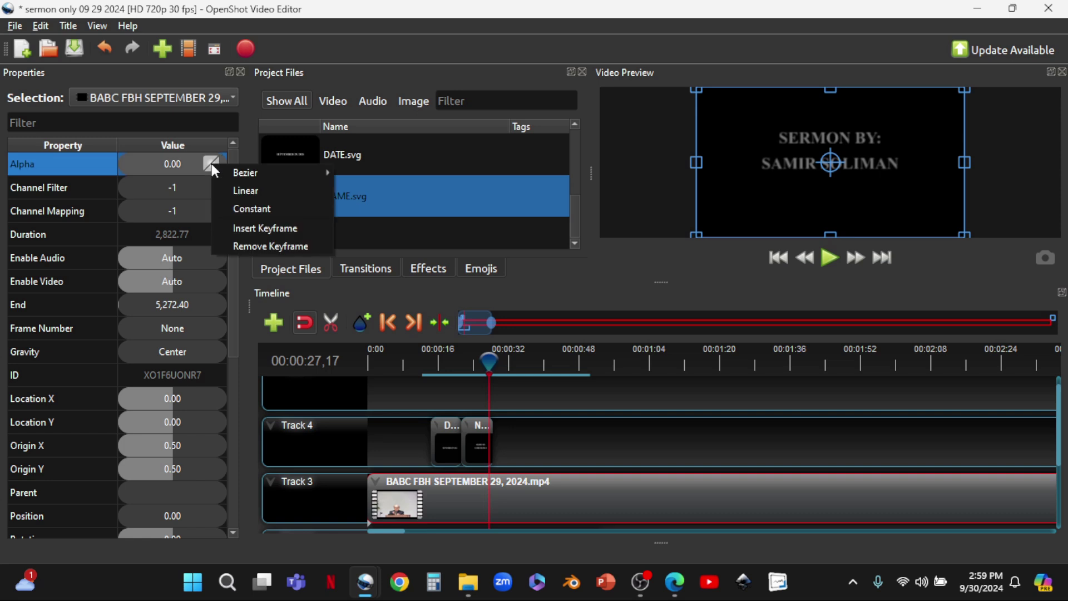
pyautogui.click(301, 231)
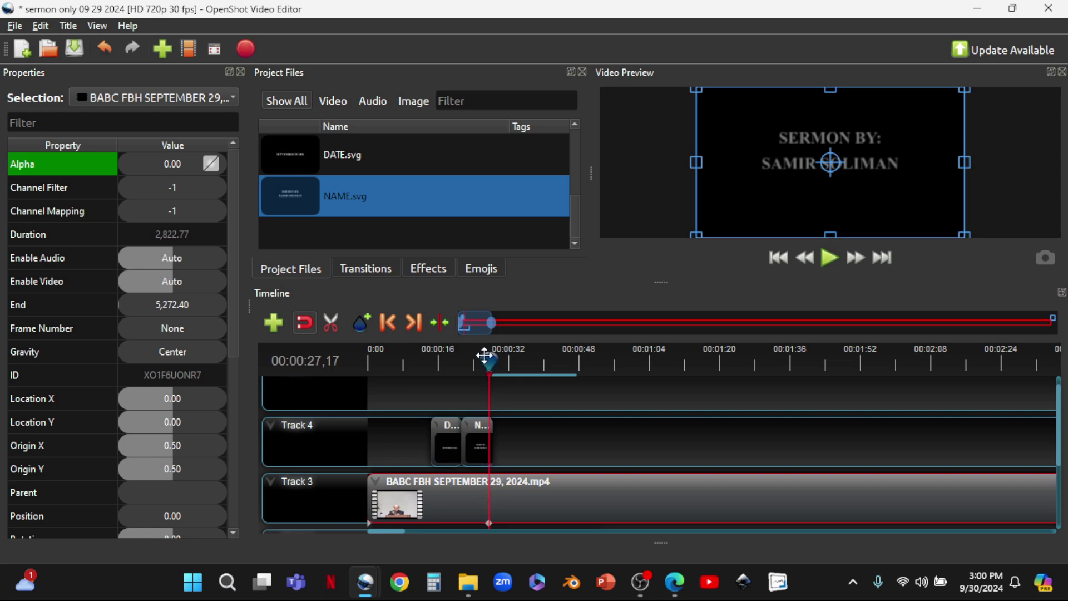
pyautogui.moveTo(489, 359); pyautogui.dragTo(492, 359)
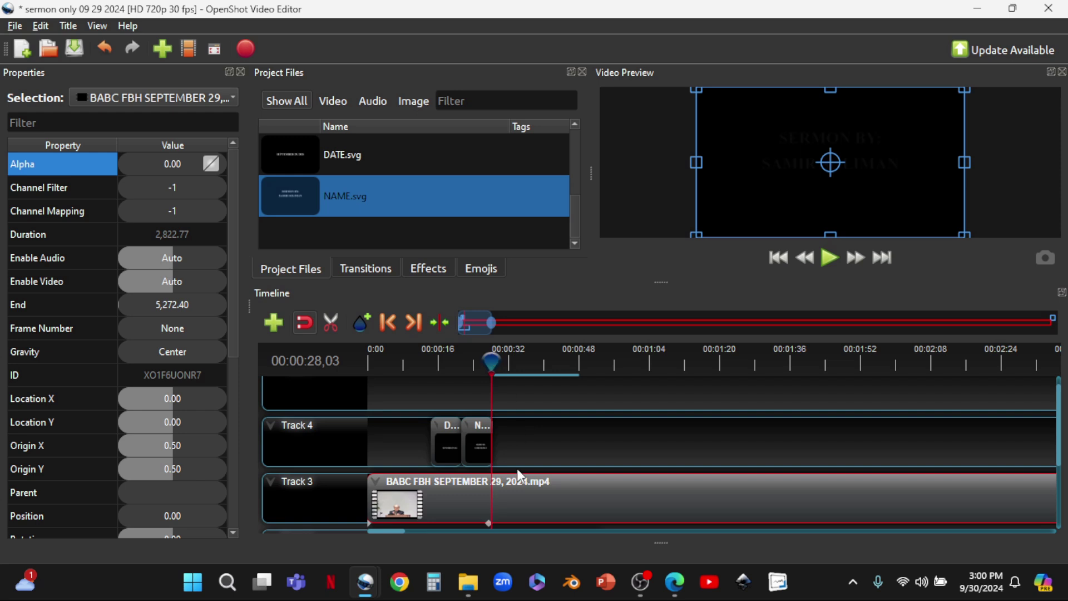
pyautogui.moveTo(489, 362); pyautogui.dragTo(490, 362)
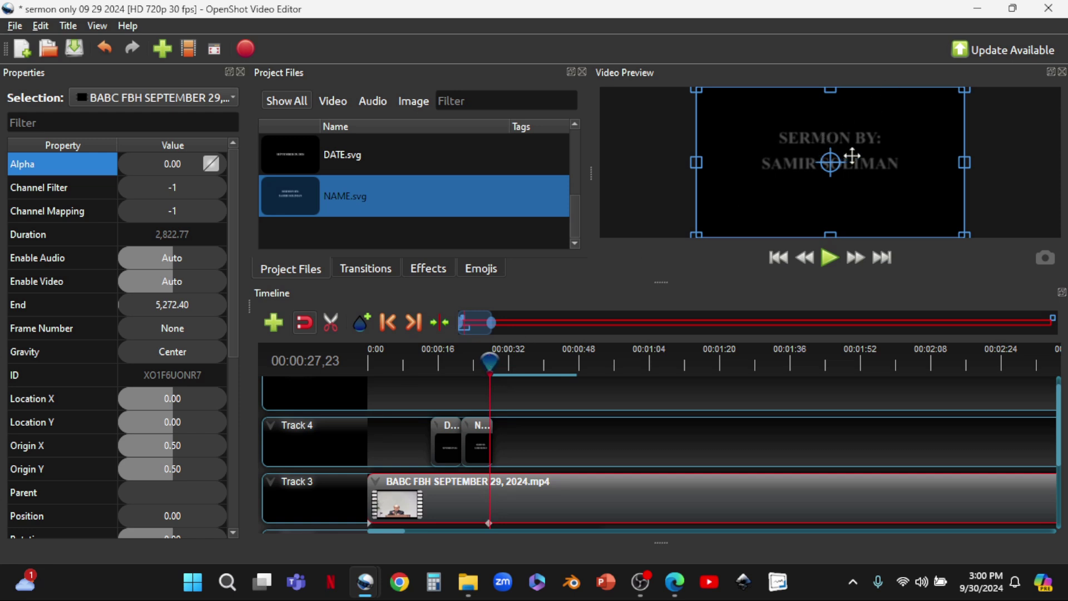
pyautogui.hotkey('ctrl', 's')
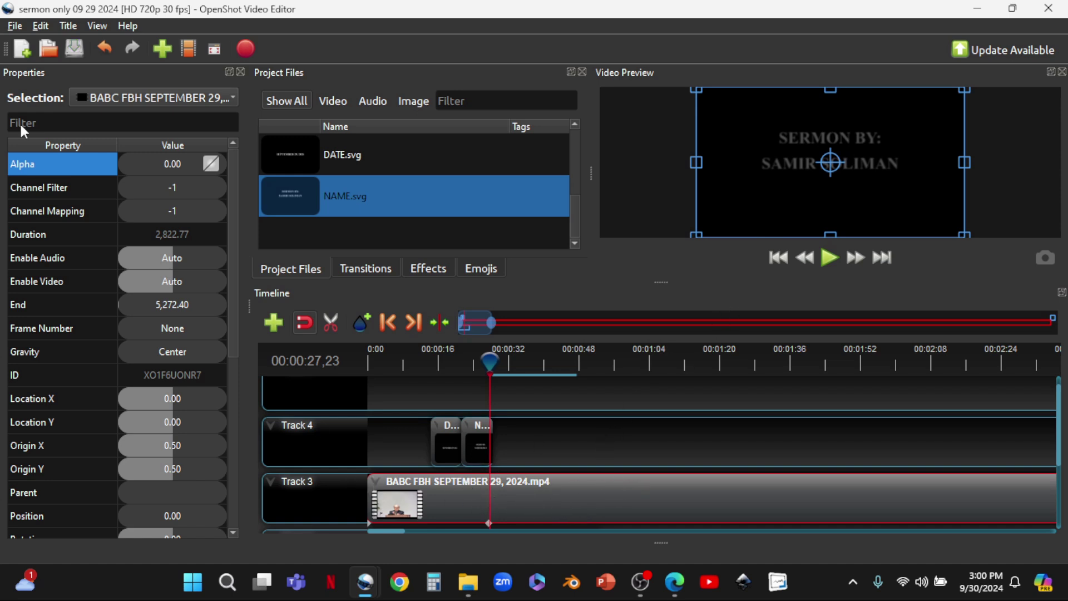
# Step: Add a second sermon-clip Alpha keyframe at 00:00:27,23 with value 1.00
pyautogui.rightClick(216, 161)
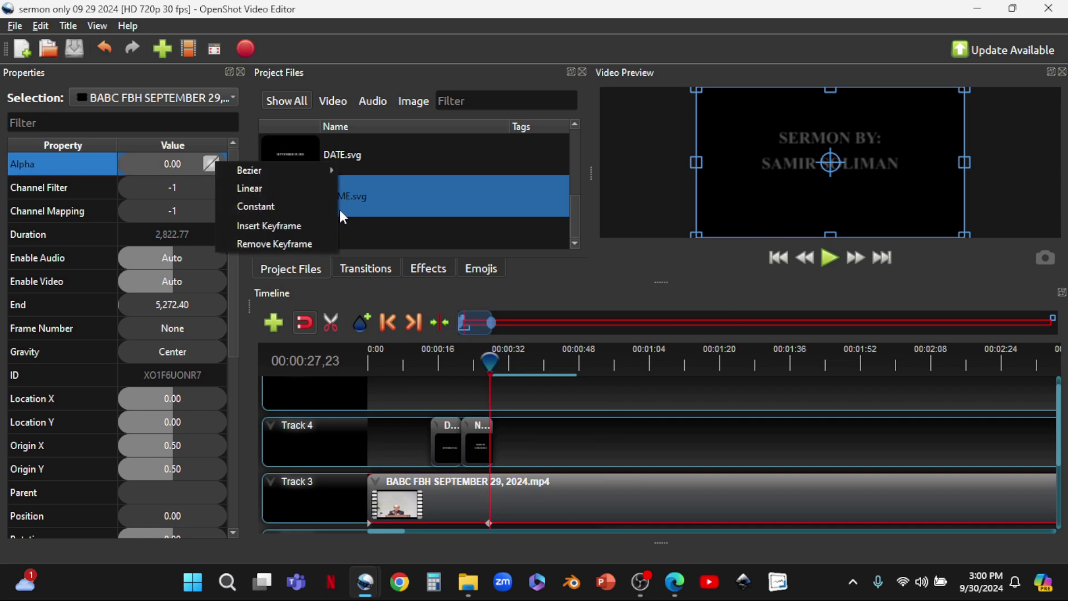
pyautogui.click(292, 229)
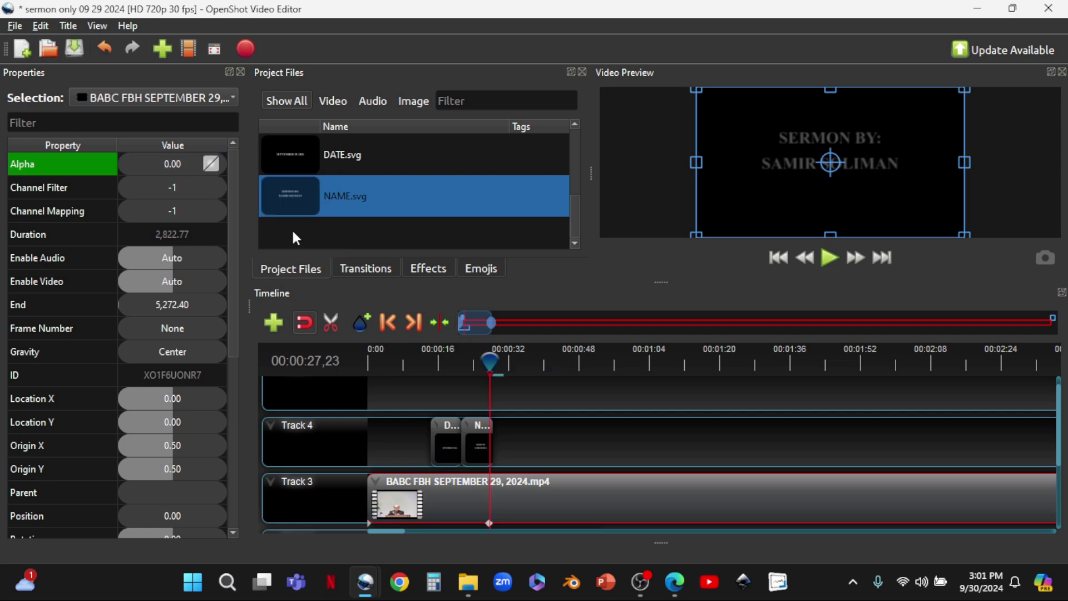
pyautogui.click(172, 171)
pyautogui.doubleClick(172, 164)
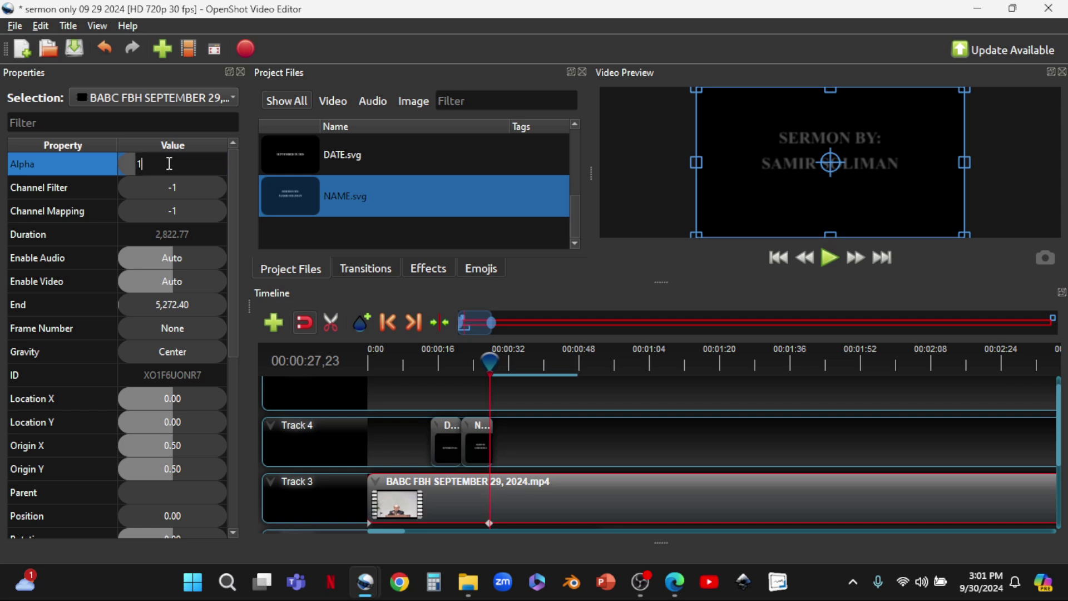
pyautogui.write('1')
pyautogui.press('Return')
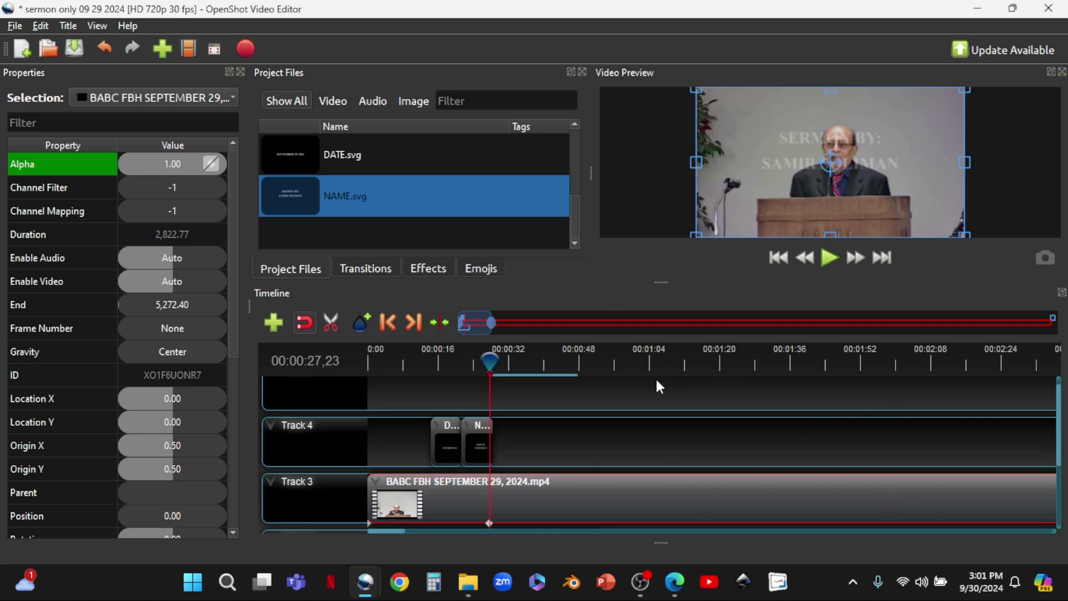
pyautogui.click(412, 357)
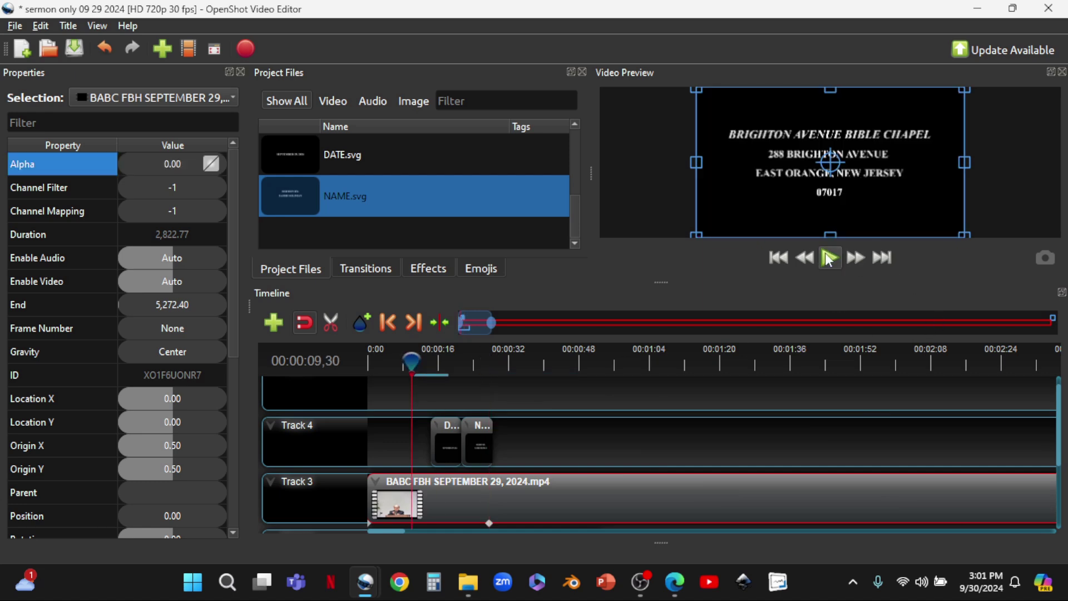
pyautogui.click(831, 259)
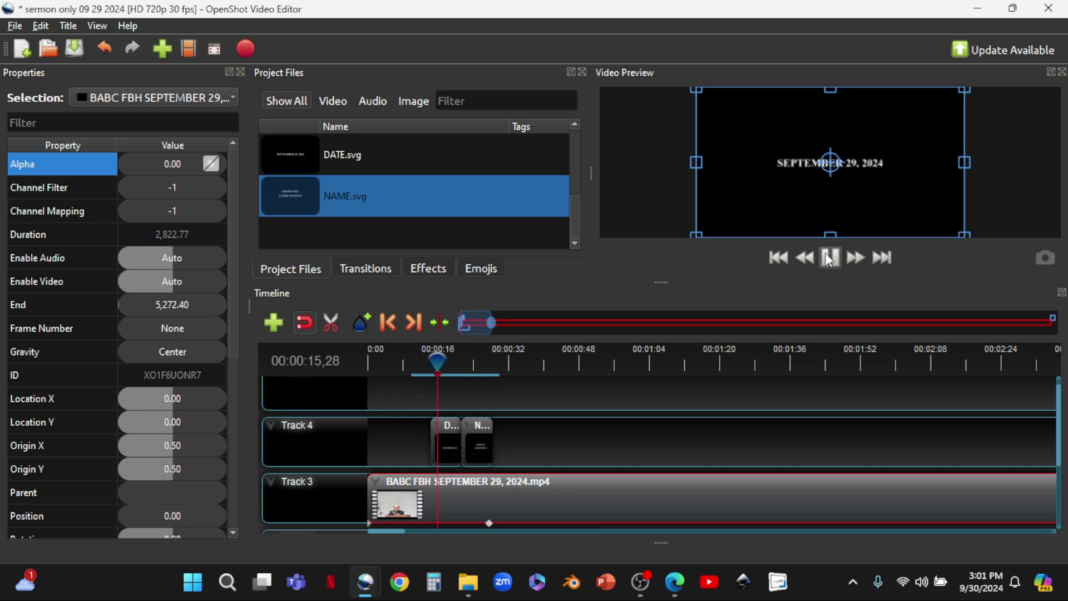
pyautogui.click(647, 449)
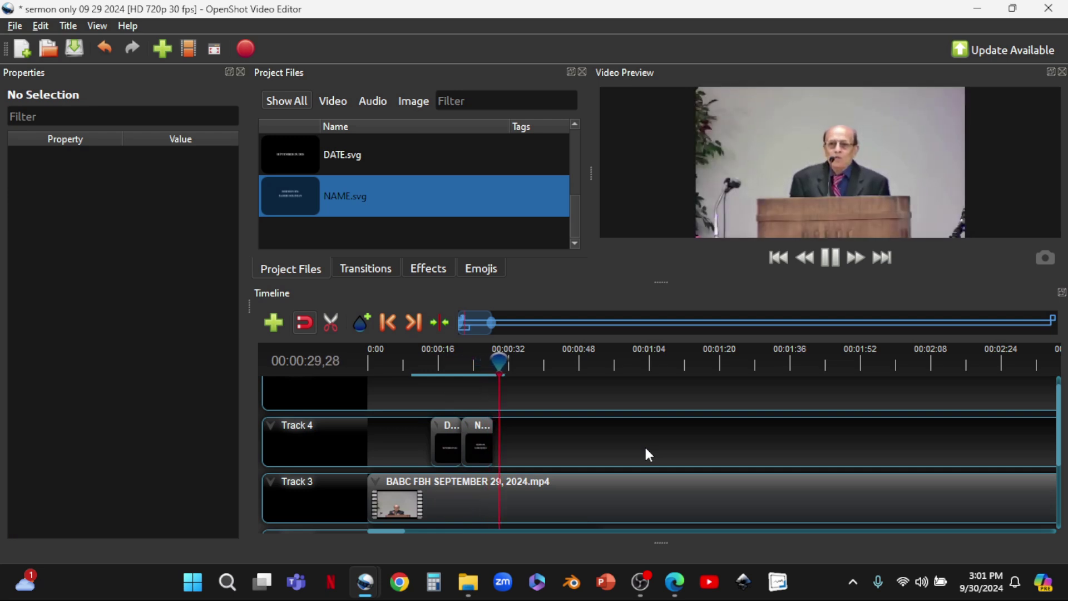
pyautogui.click(834, 260)
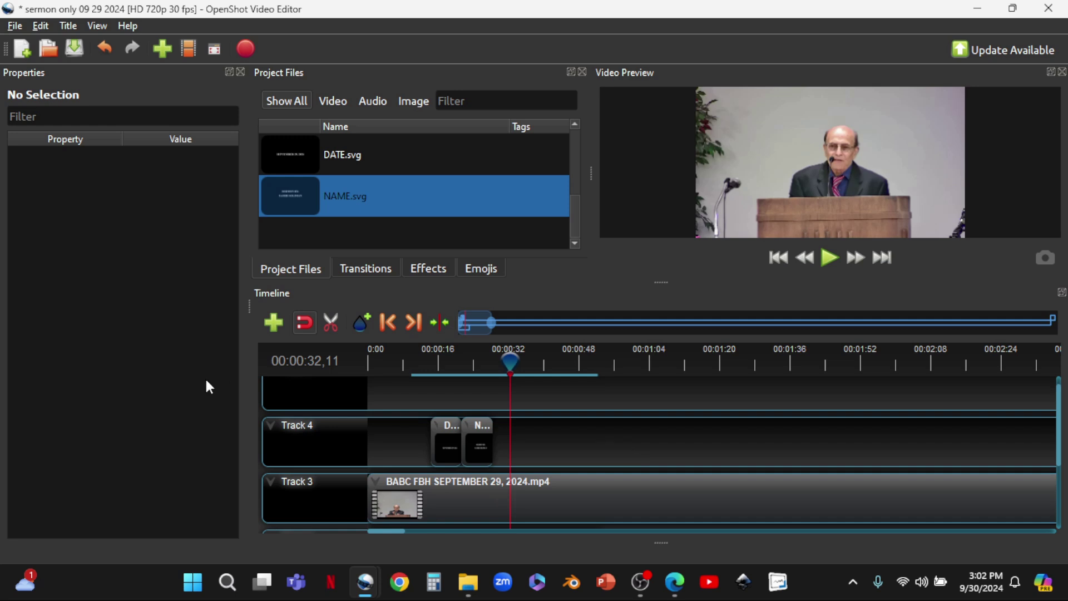
# Step: Save the project and bring up the File menu's Export Project options
pyautogui.click(15, 25)
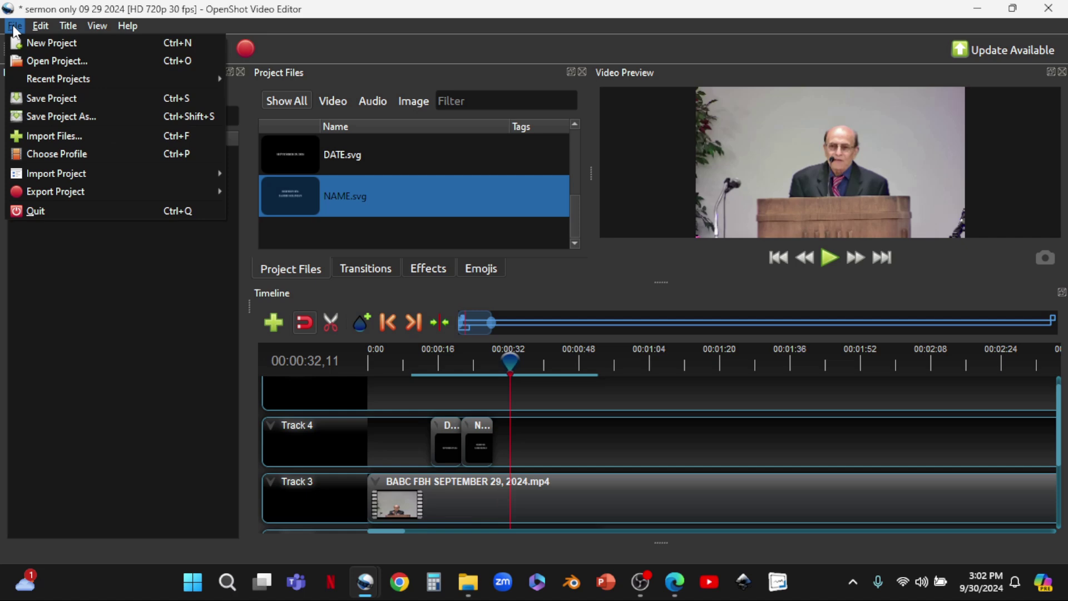
pyautogui.click(36, 97)
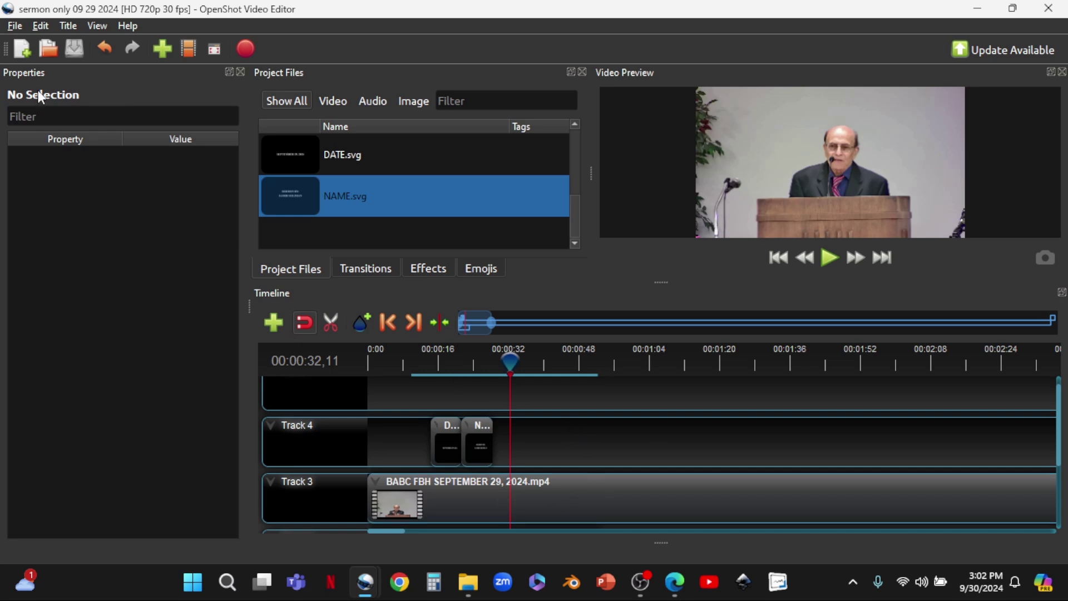
pyautogui.click(14, 29)
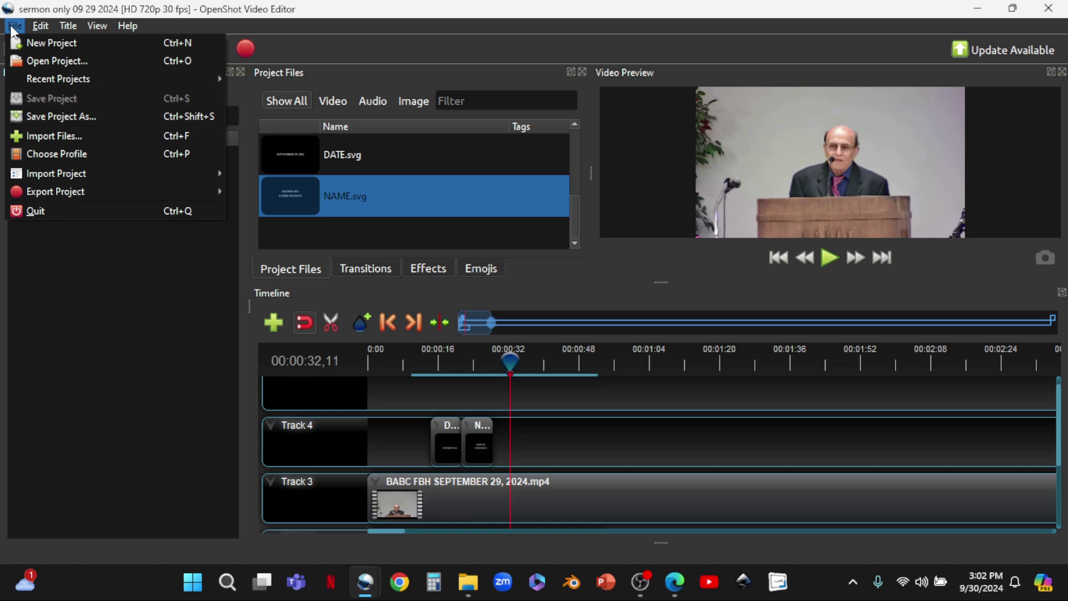
pyautogui.moveTo(48, 195)
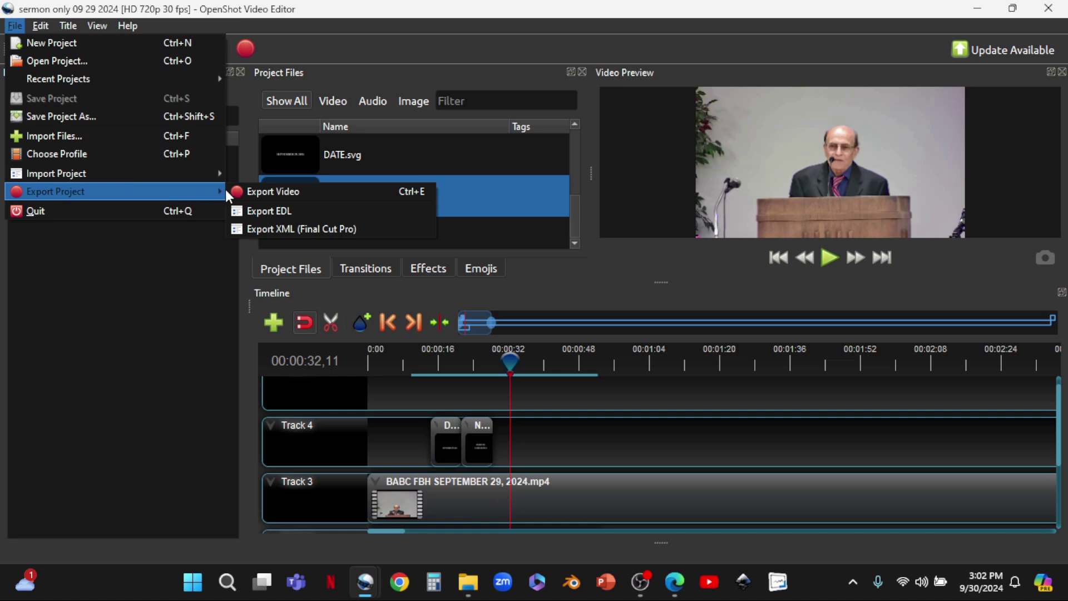
# Step: Export 'sermon only 09 29 2024' as MP4 (h.264), HD 720p 30 fps, High quality
pyautogui.click(275, 191)
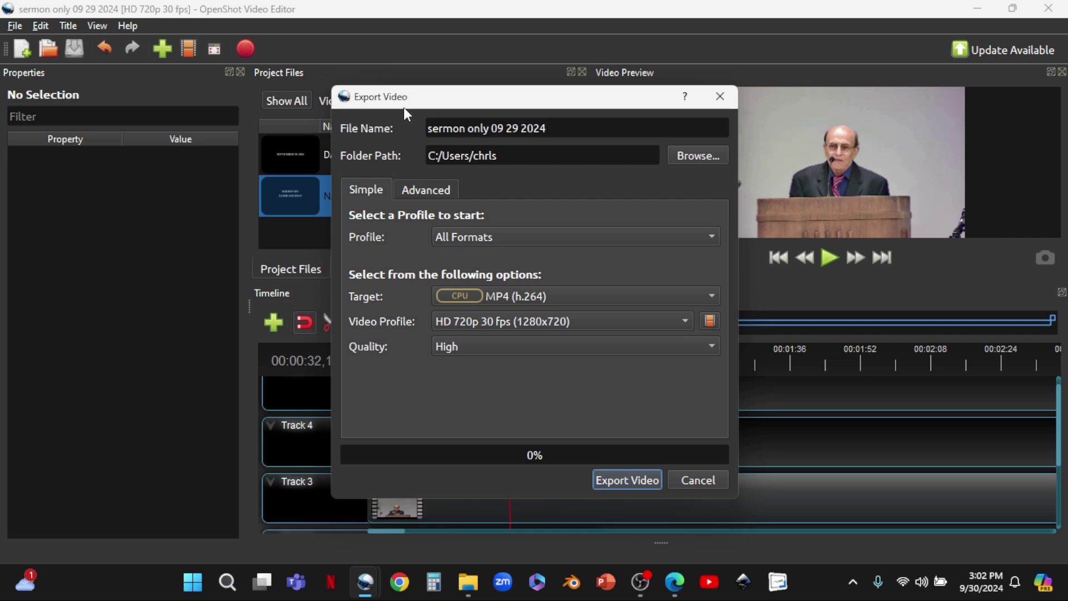
pyautogui.click(624, 486)
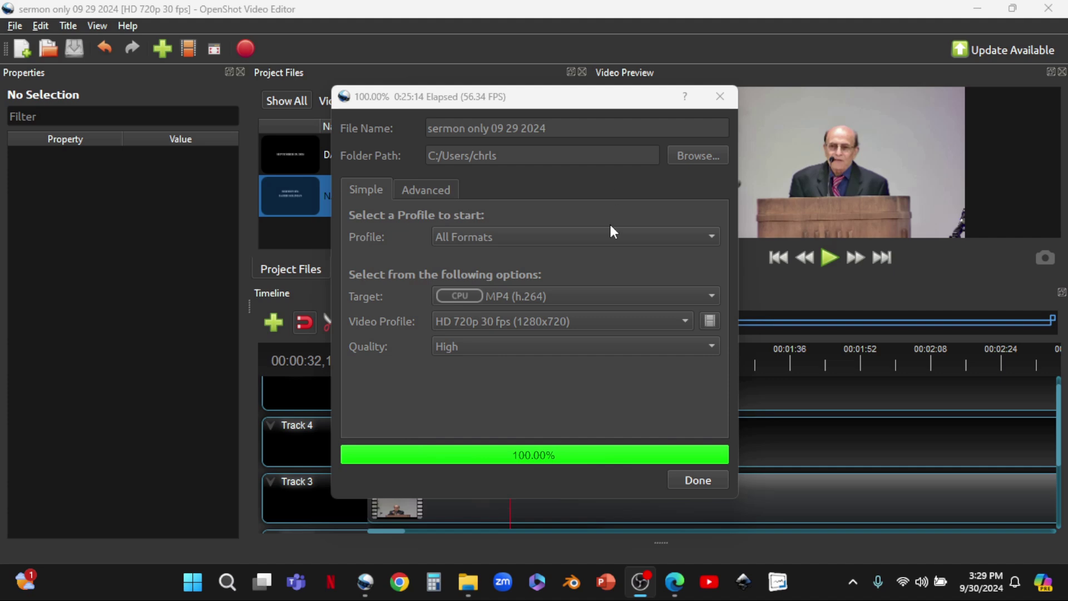
pyautogui.click(699, 488)
pyautogui.click(699, 487)
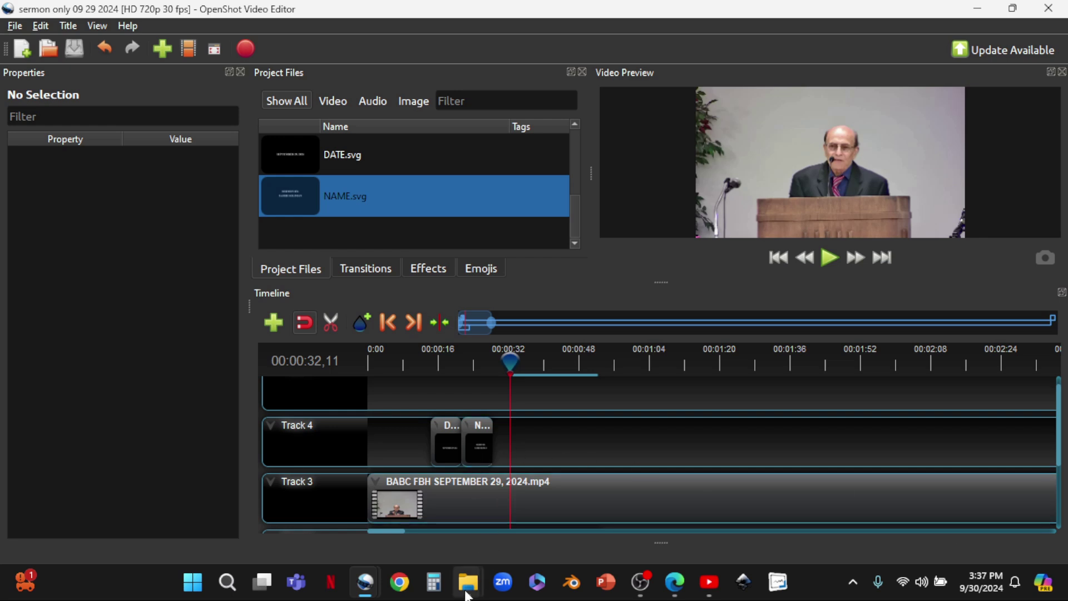
# Step: Play 'sermon only 09 29 2024.mp4' from File Explorer in Media Player, volume lowered to 22
pyautogui.moveTo(468, 595)
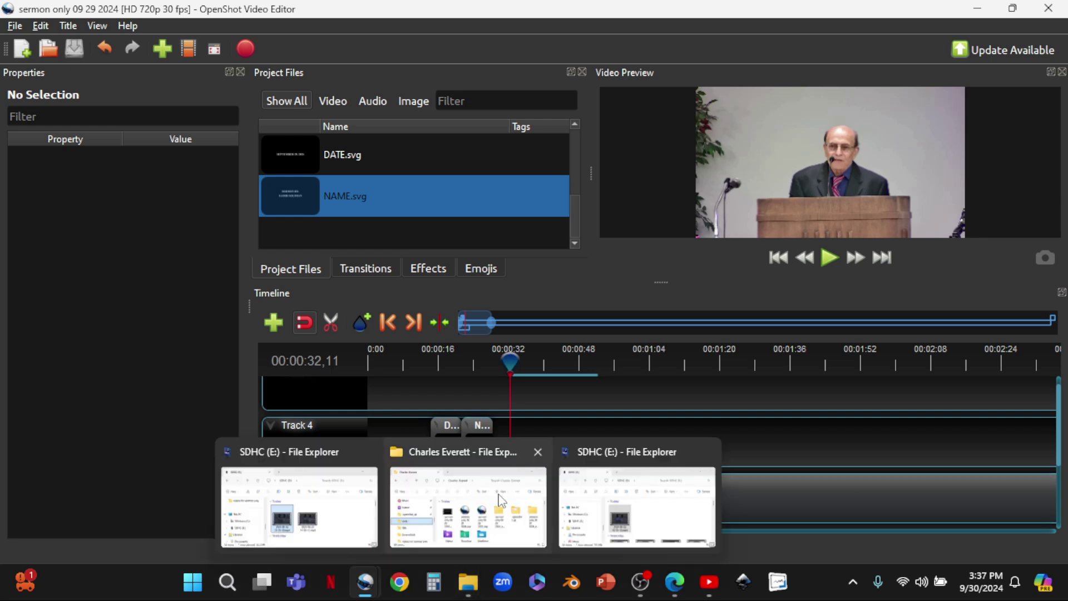
pyautogui.click(489, 524)
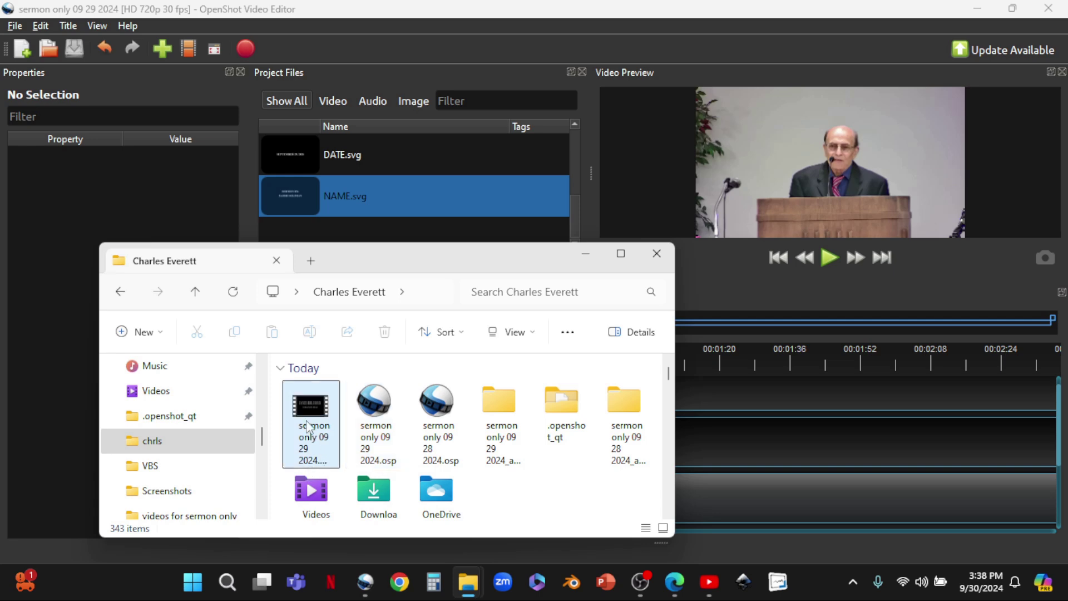
pyautogui.doubleClick(308, 426)
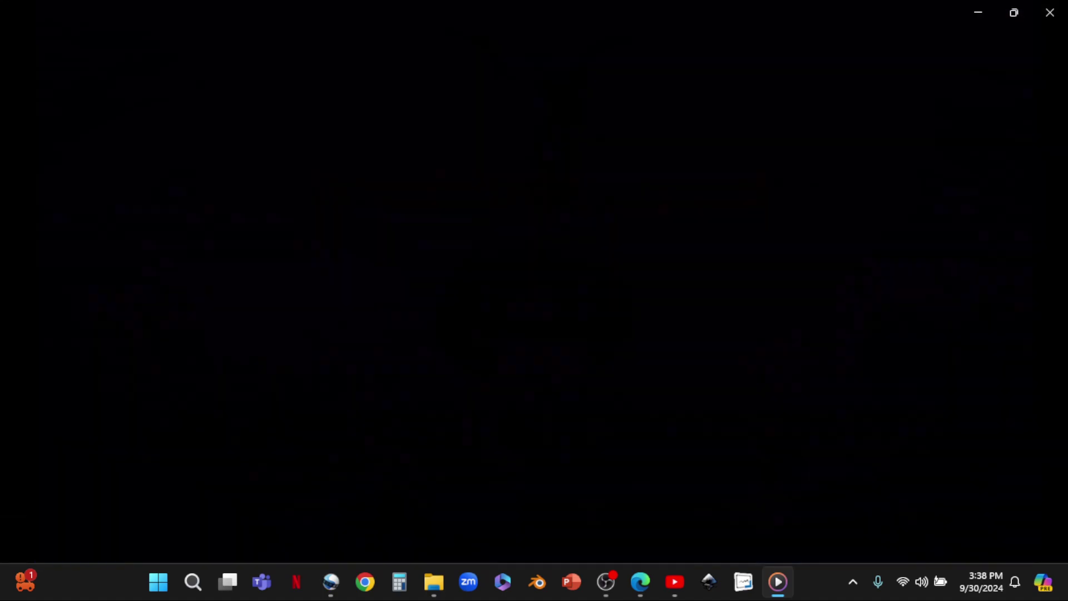
pyautogui.scroll(-15, 308, 426)
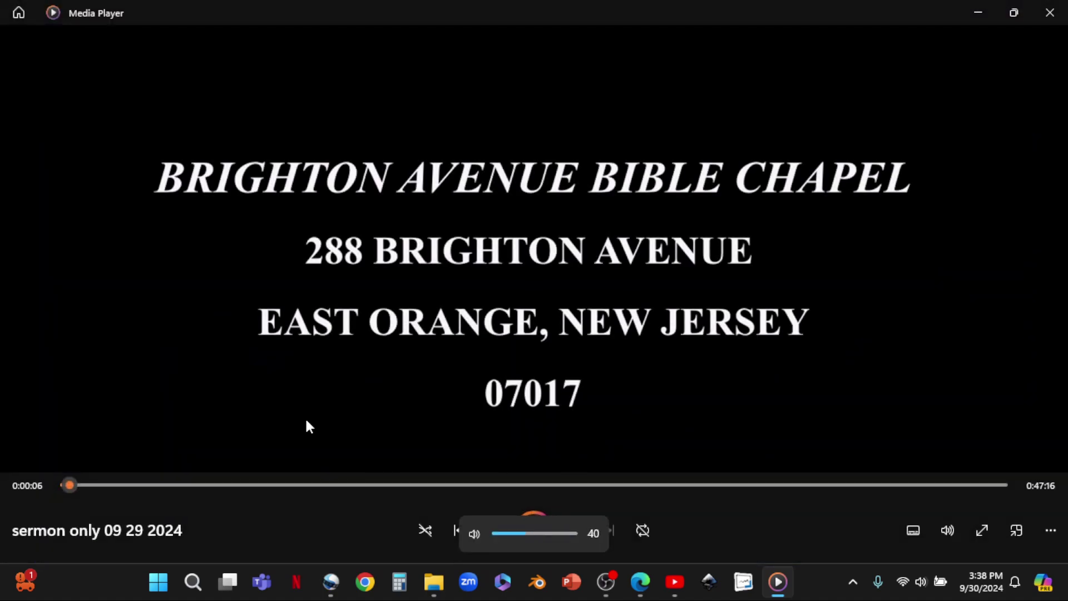